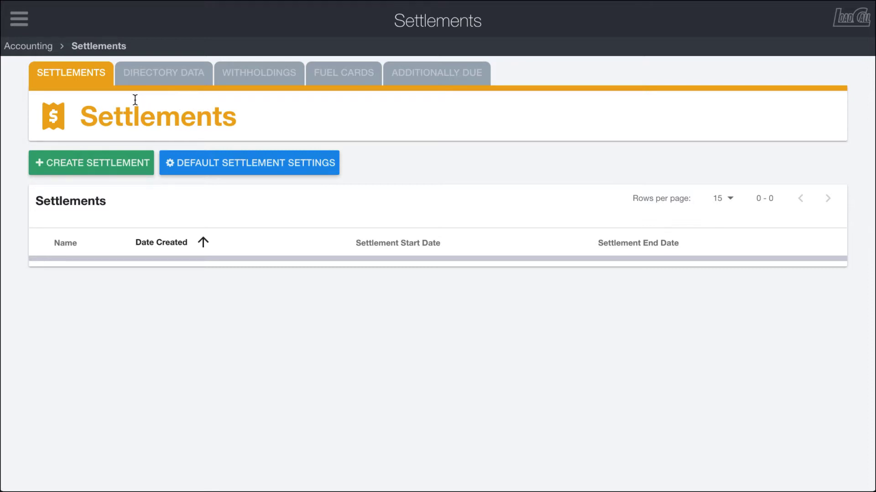
# Step: Start a new settlement, look over its required fields, and name it 21.2.1
pyautogui.click(103, 165)
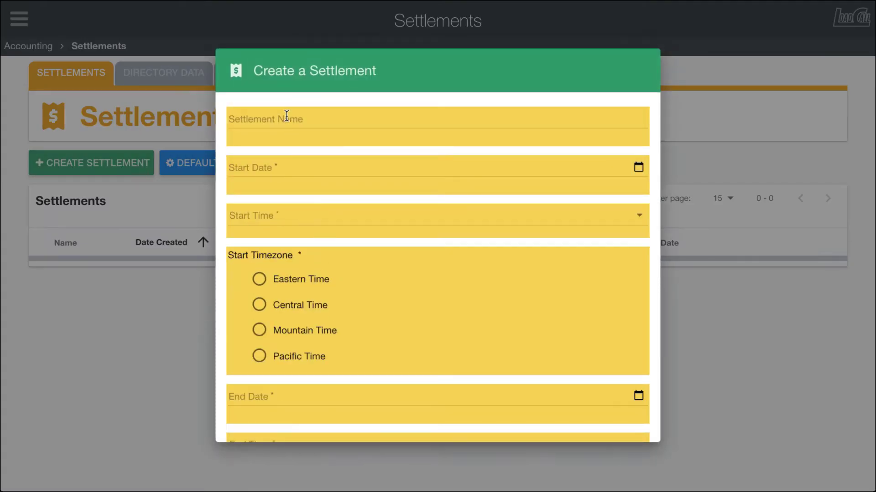
pyautogui.scroll(-3, 293, 286)
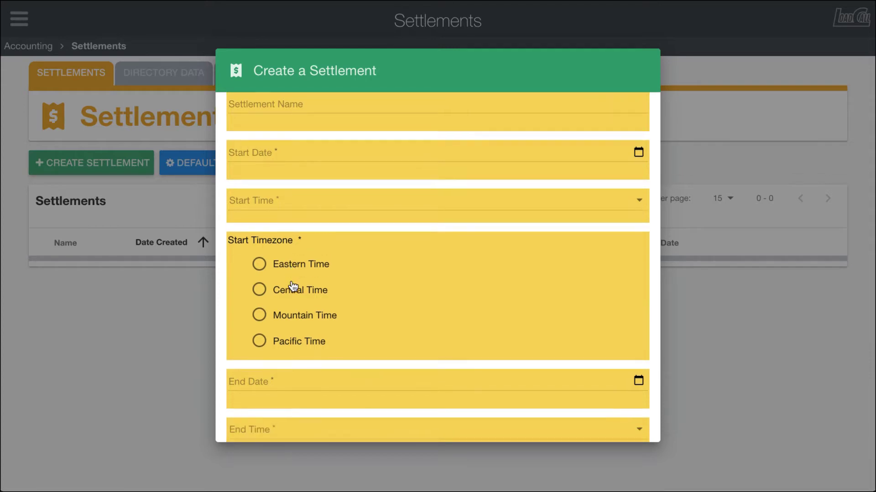
pyautogui.scroll(-5, 293, 286)
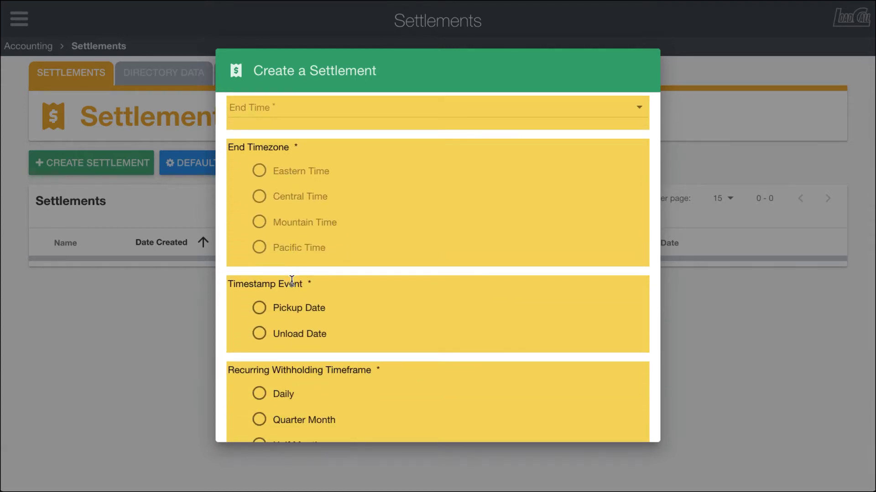
pyautogui.scroll(-2, 292, 281)
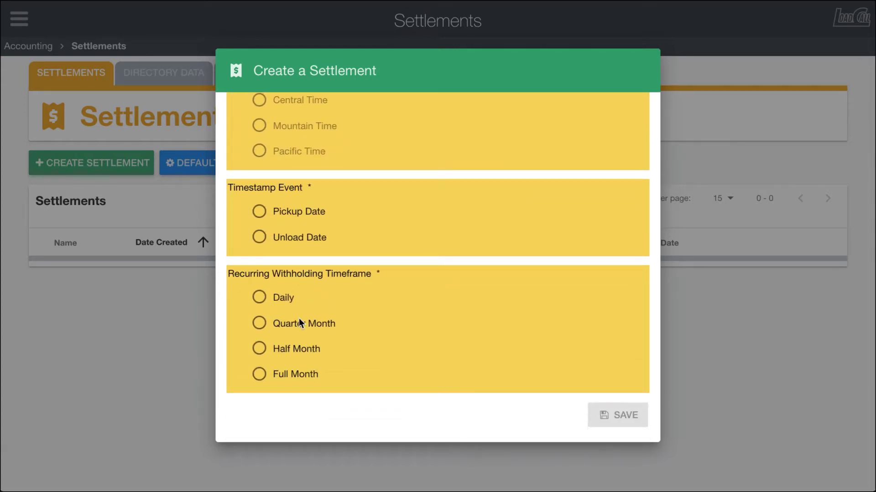
pyautogui.scroll(10, 326, 325)
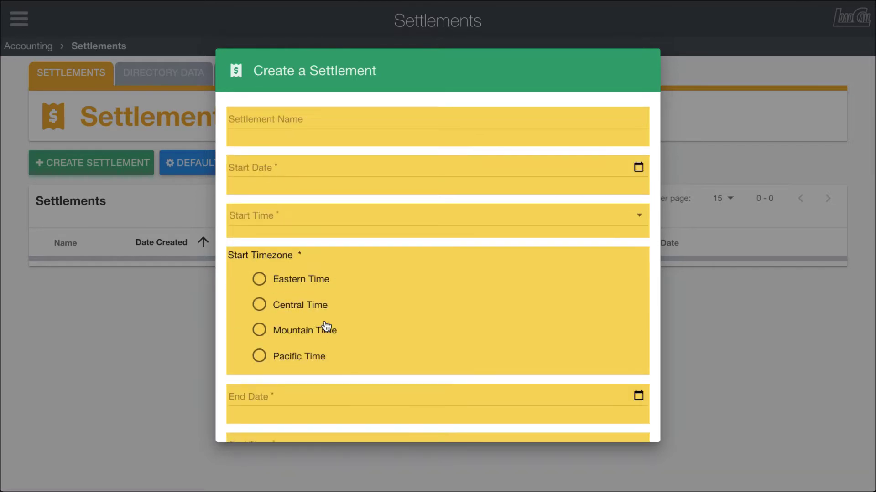
pyautogui.click(260, 116)
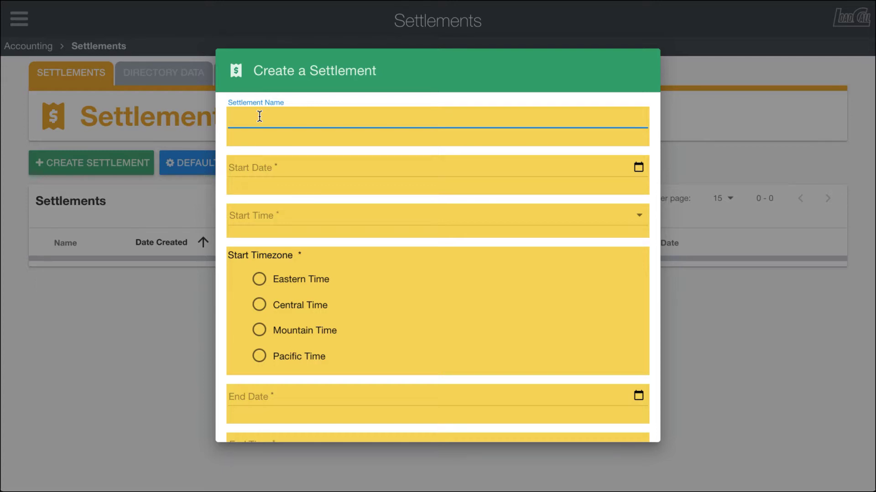
pyautogui.write('21')
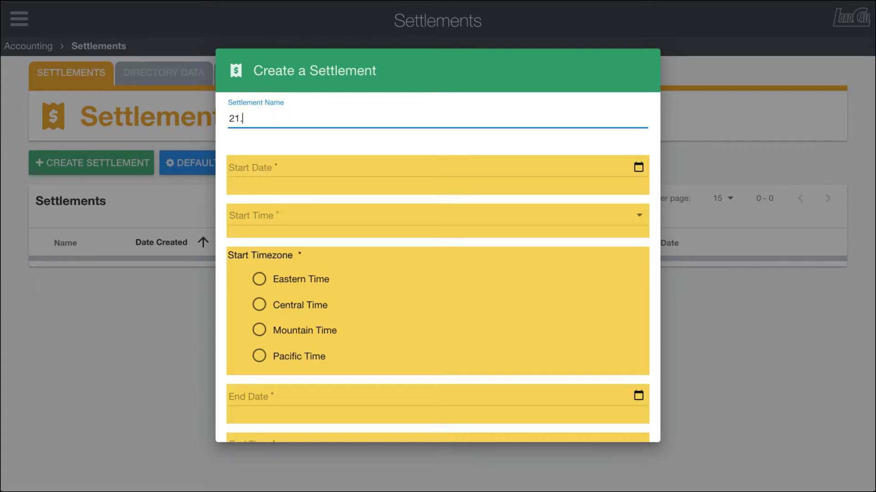
pyautogui.write('.2.1')
# Step: Set the settlement's start to 02/01/2021 at Midnight in Central Time
pyautogui.click(255, 167)
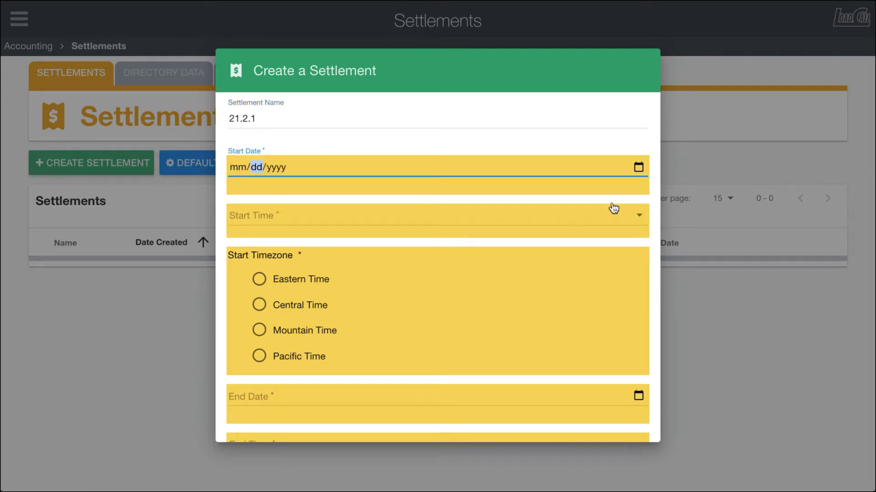
pyautogui.click(638, 167)
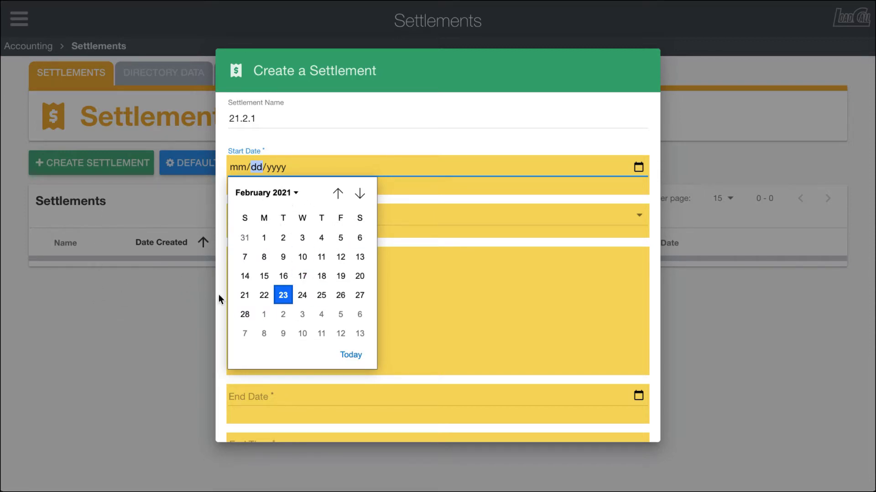
pyautogui.click(264, 239)
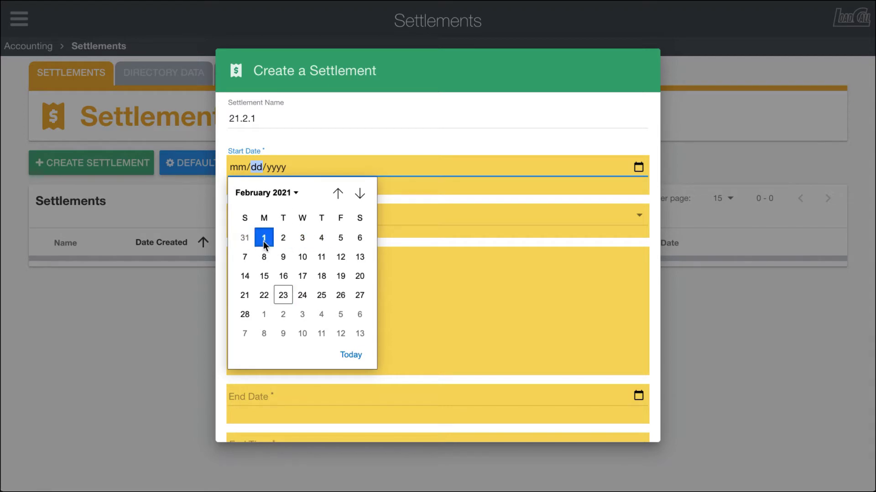
pyautogui.click(645, 218)
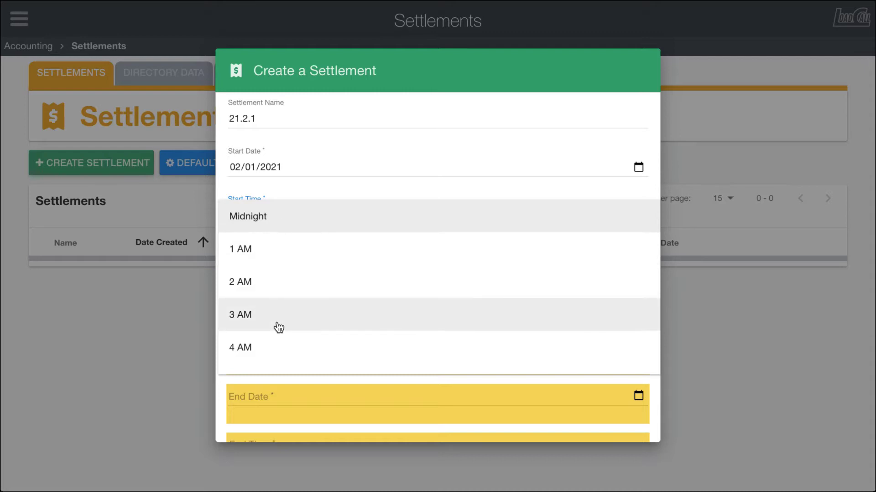
pyautogui.click(262, 217)
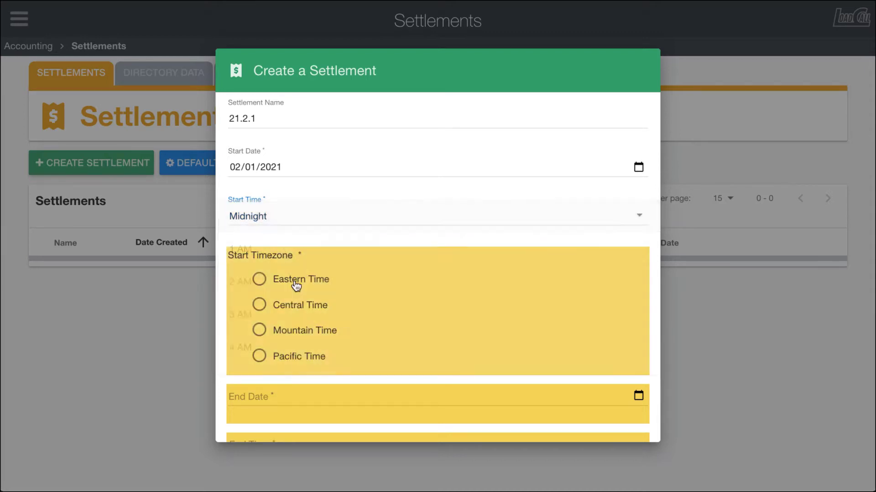
pyautogui.click(258, 305)
# Step: Set the settlement's end date to 02/16/2021 and its end time to Midnight
pyautogui.scroll(-2, 365, 317)
pyautogui.click(638, 314)
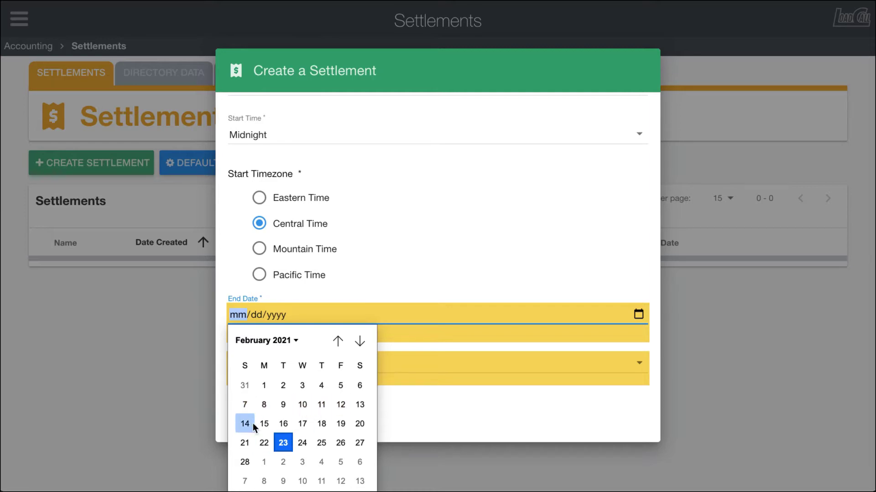
pyautogui.click(284, 424)
pyautogui.click(273, 365)
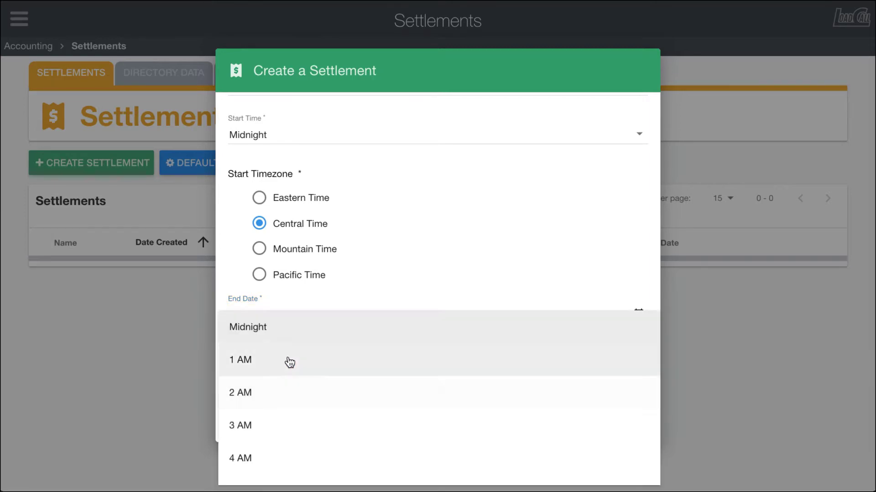
pyautogui.click(265, 327)
# Step: Choose Unload Date as the timestamp event and Half Month as the recurring withholding timeframe
pyautogui.scroll(-2, 322, 350)
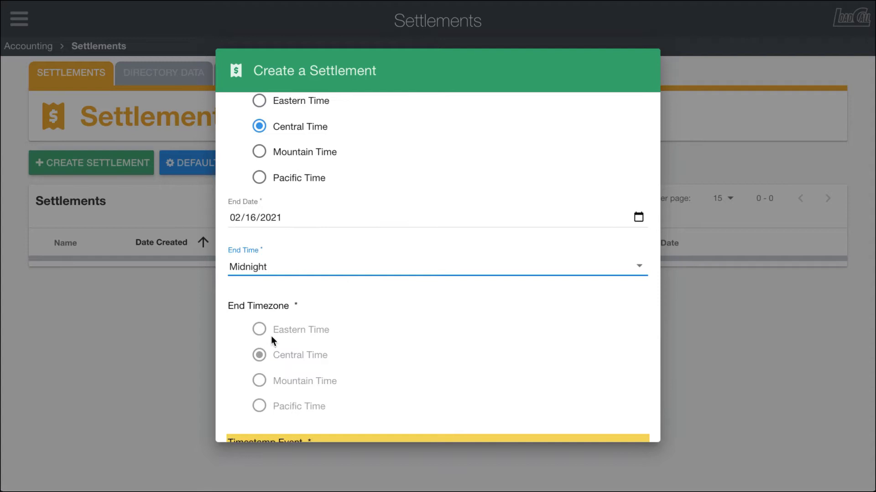
pyautogui.scroll(1, 284, 349)
pyautogui.scroll(-5, 286, 348)
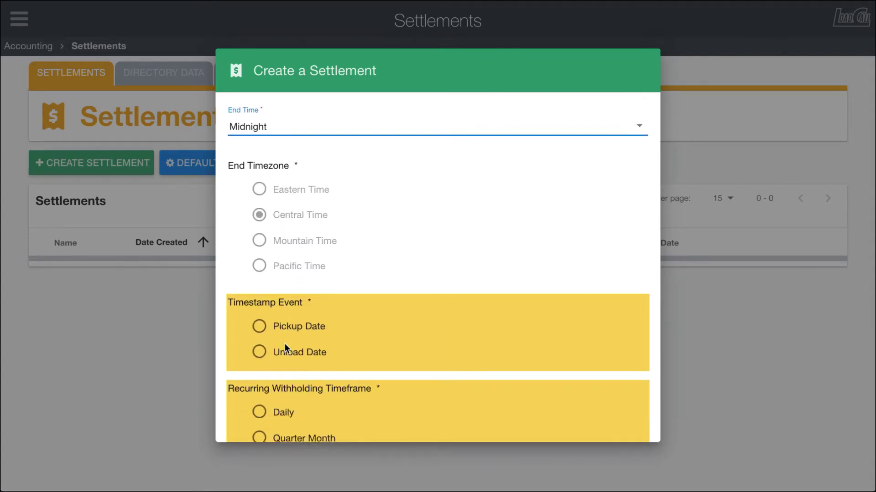
pyautogui.click(274, 328)
pyautogui.scroll(-2, 347, 317)
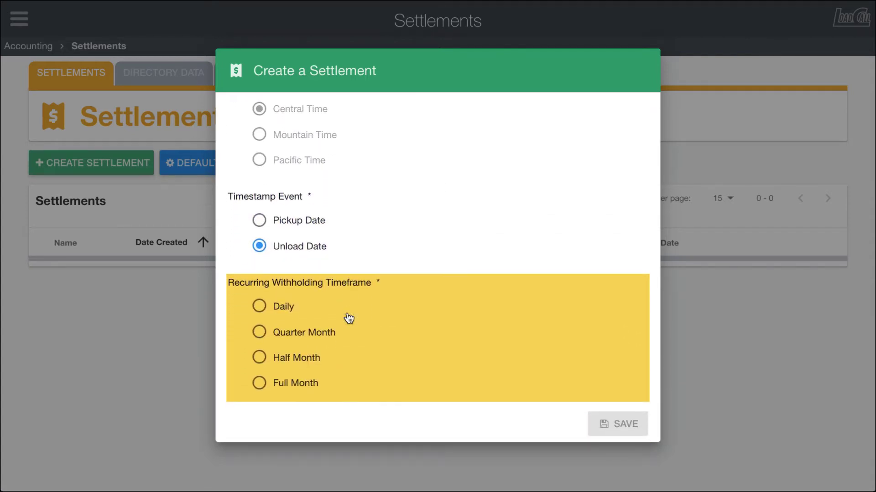
pyautogui.click(293, 363)
# Step: Review all entries of the new settlement form and save the settlement
pyautogui.scroll(6, 338, 319)
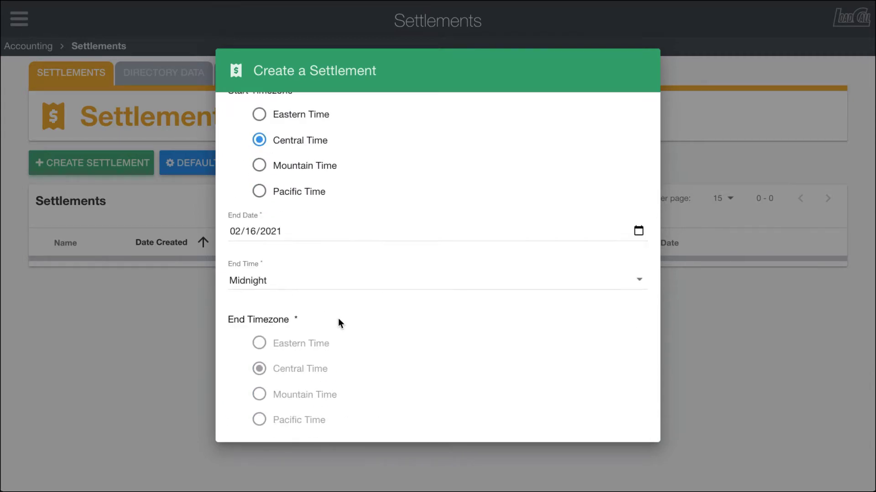
pyautogui.scroll(-5, 338, 319)
pyautogui.scroll(3, 383, 338)
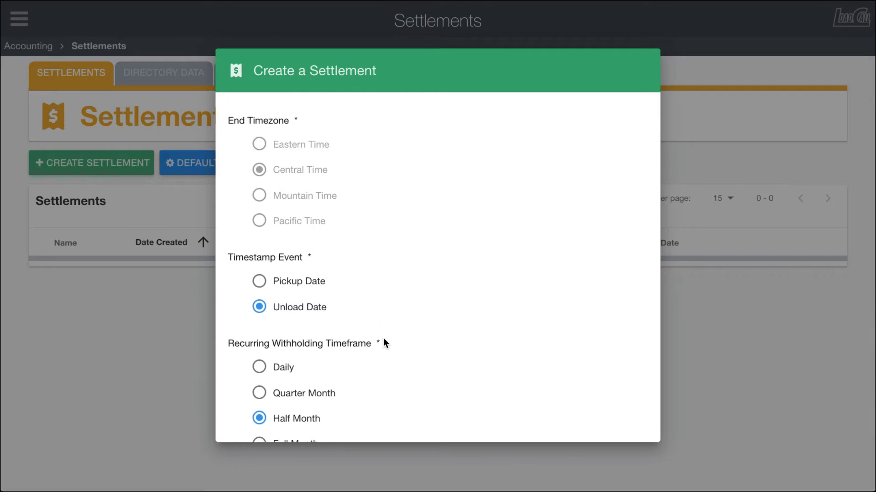
pyautogui.scroll(5, 383, 338)
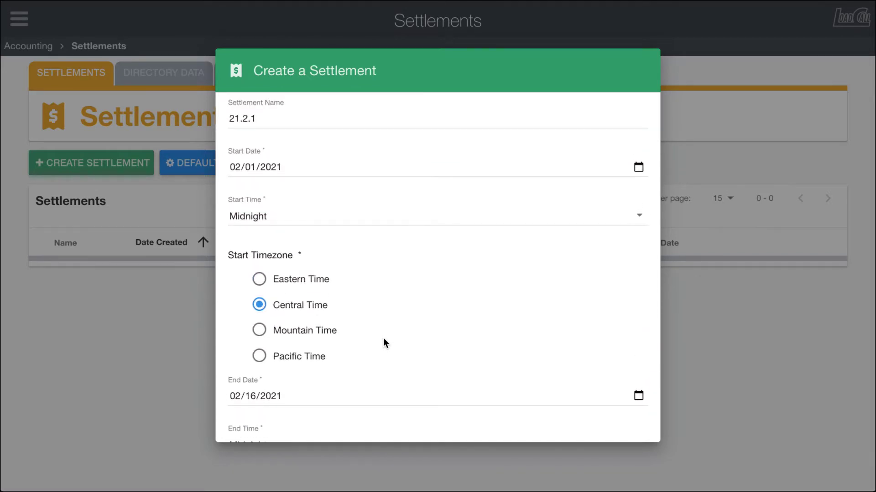
pyautogui.scroll(-1, 383, 338)
pyautogui.scroll(-3, 383, 338)
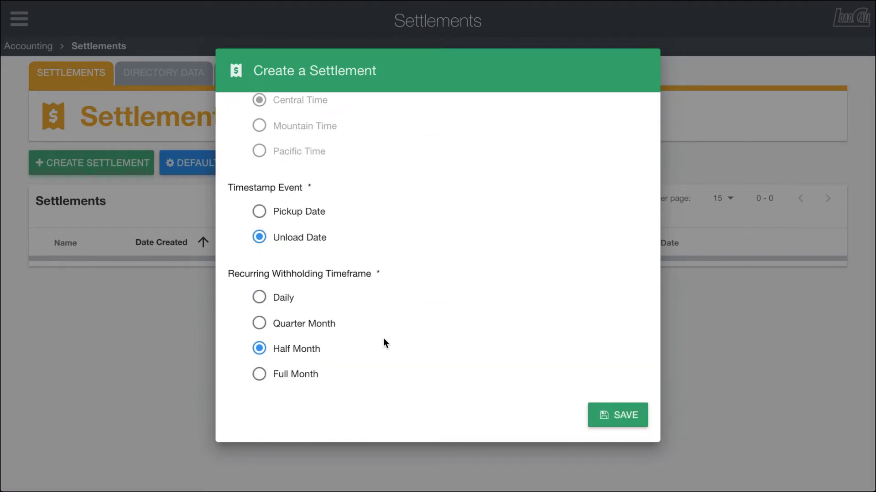
pyautogui.click(599, 421)
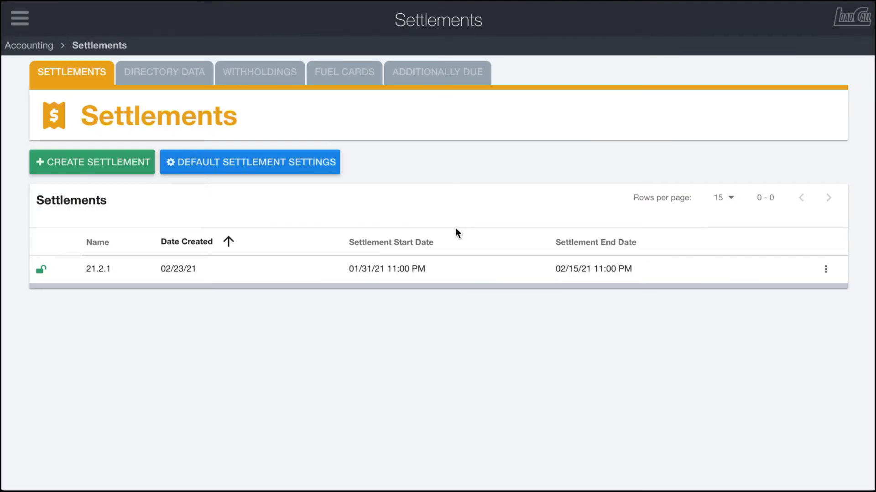
# Step: Check the actions available for settlement 21.2.1 and view the settlement
pyautogui.click(826, 269)
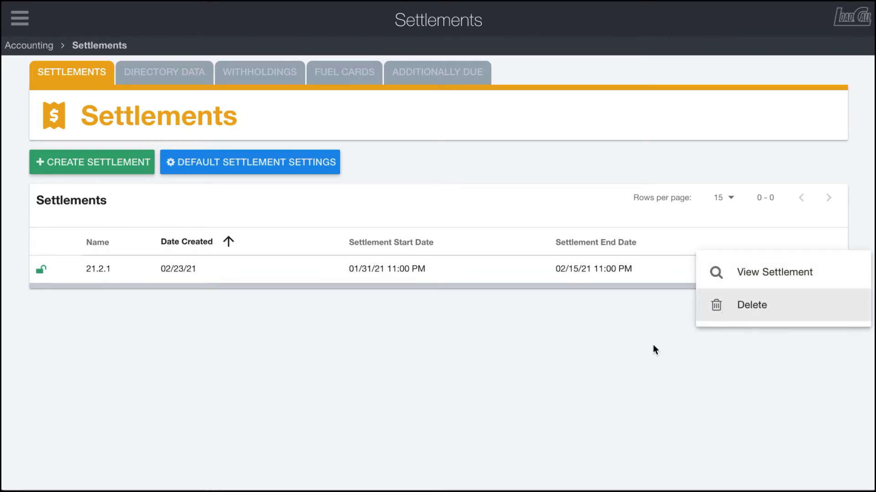
pyautogui.click(664, 338)
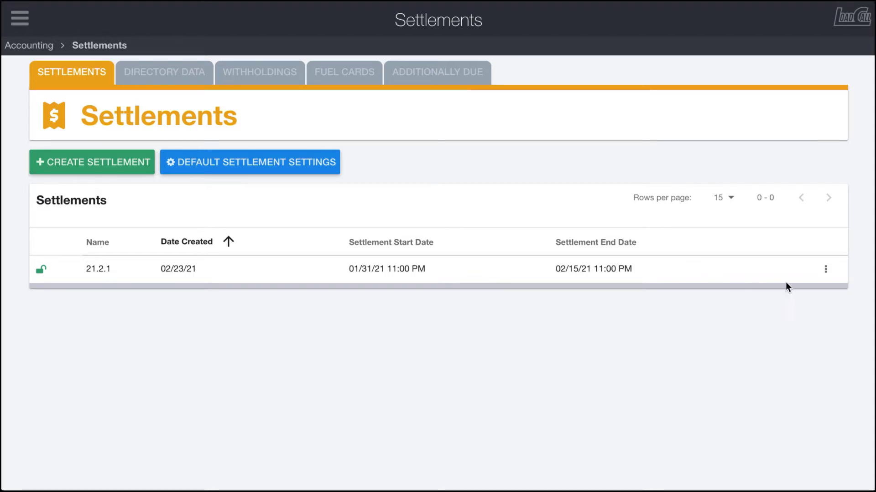
pyautogui.click(823, 273)
pyautogui.click(775, 272)
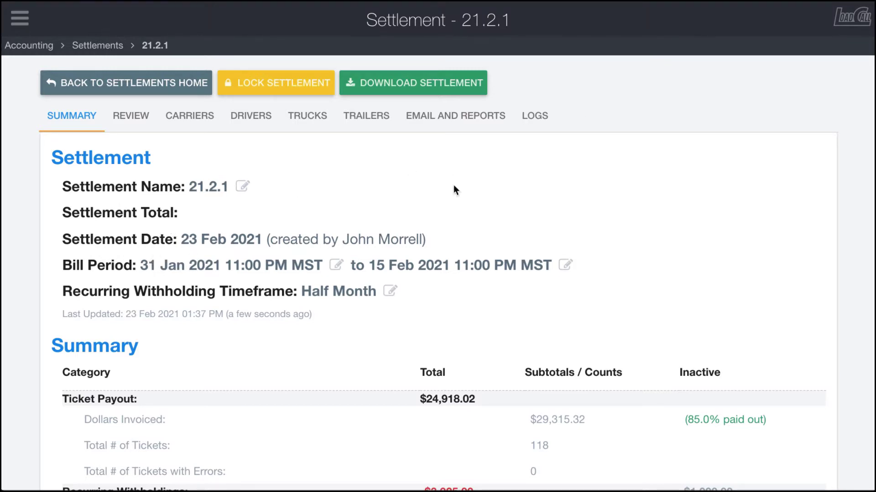
# Step: Examine the settlement summary from the ticket payout down to the total payout
pyautogui.scroll(-4, 393, 292)
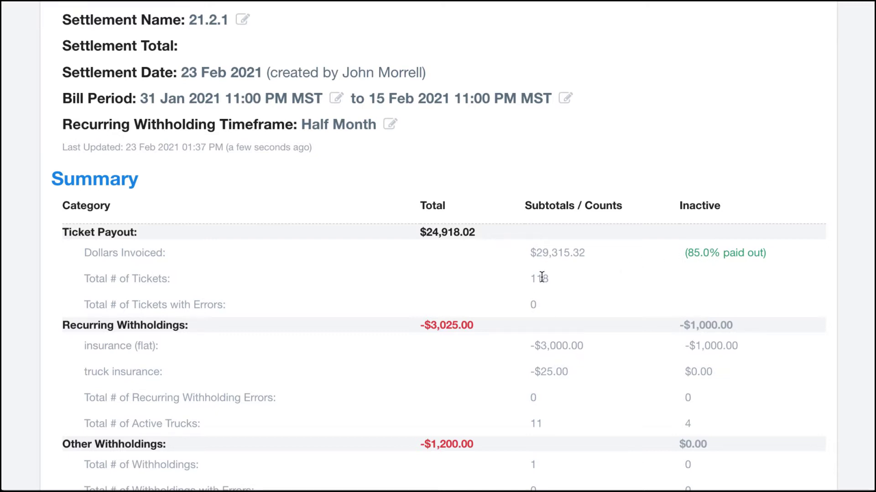
pyautogui.scroll(-4, 377, 274)
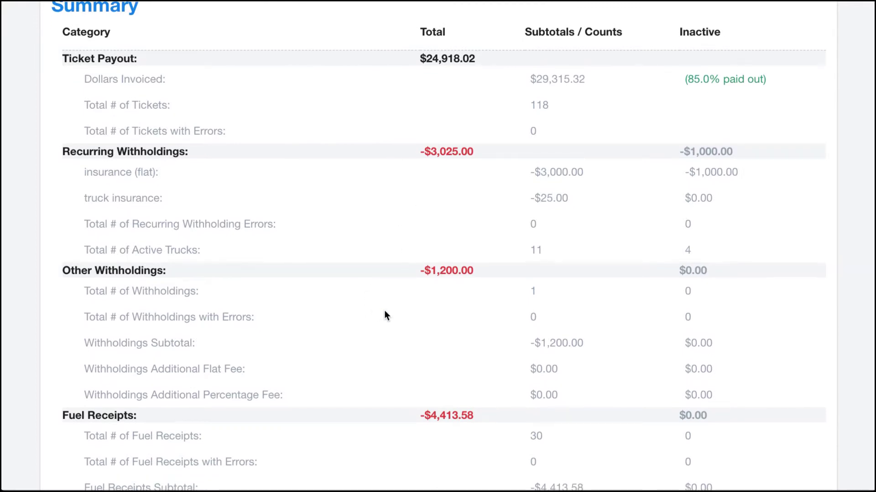
pyautogui.scroll(-2, 384, 315)
pyautogui.scroll(-2, 399, 350)
pyautogui.scroll(-1, 399, 348)
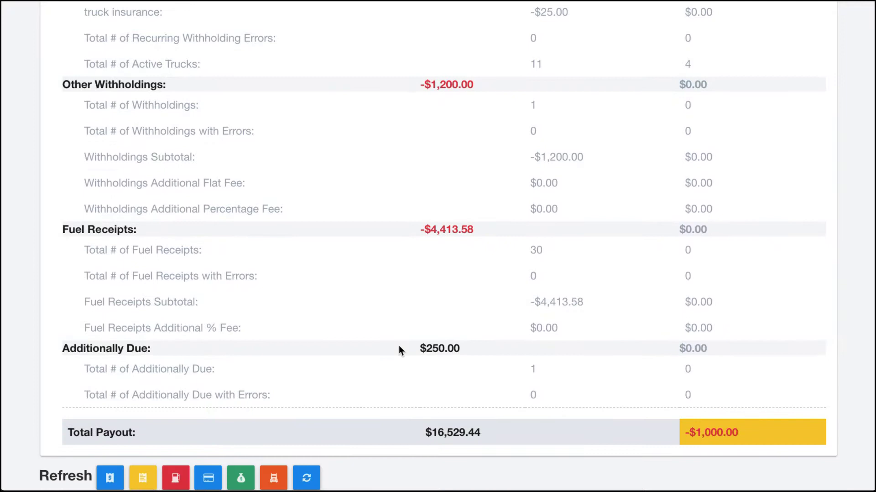
# Step: Open the settlement name for editing from the settlement details and cancel the edit
pyautogui.scroll(8, 399, 347)
pyautogui.scroll(3, 399, 350)
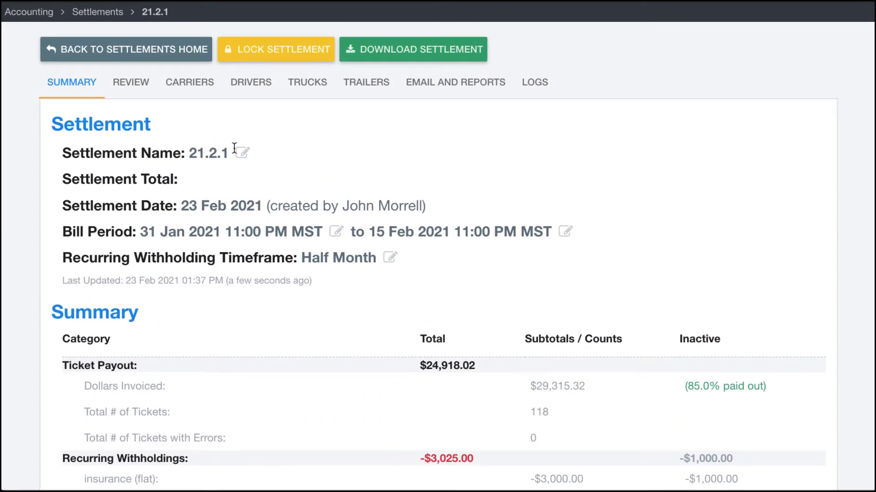
pyautogui.click(242, 152)
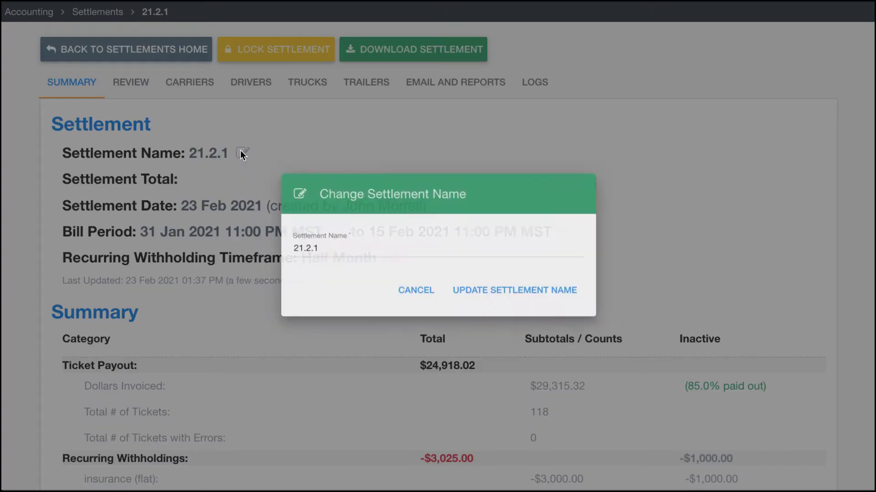
pyautogui.click(414, 291)
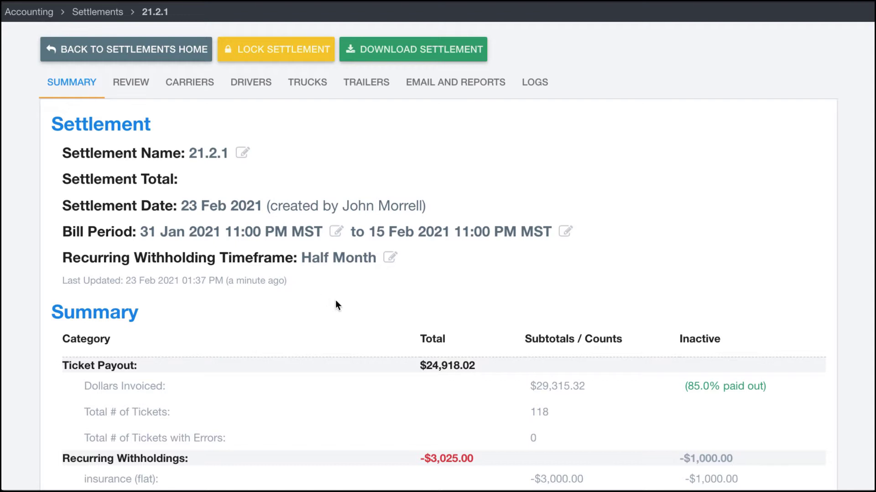
# Step: Examine the settlement summary's withholdings, fuel receipts and additionally due amounts across the total, subtotal and inactive columns
pyautogui.scroll(-5, 336, 305)
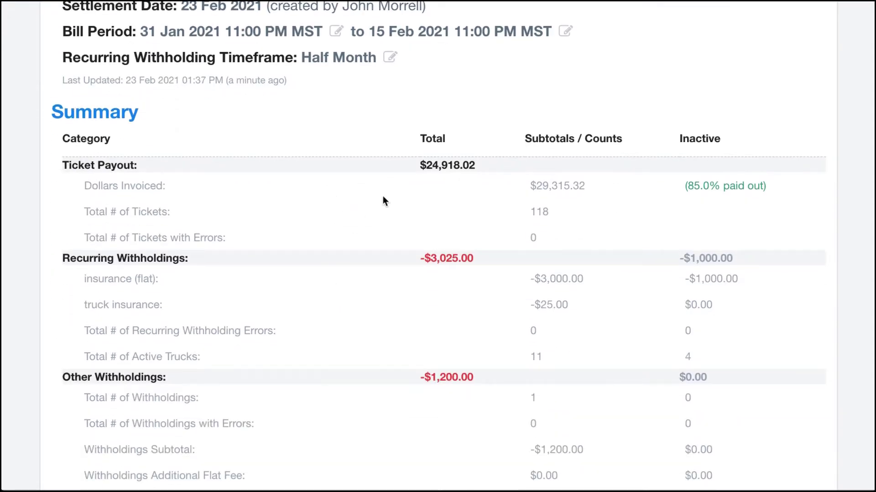
pyautogui.scroll(-3, 376, 248)
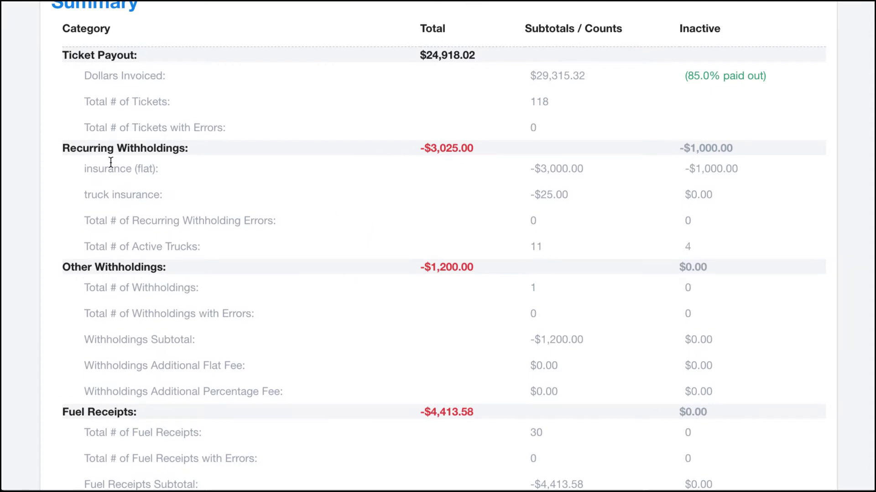
pyautogui.scroll(-2, 262, 279)
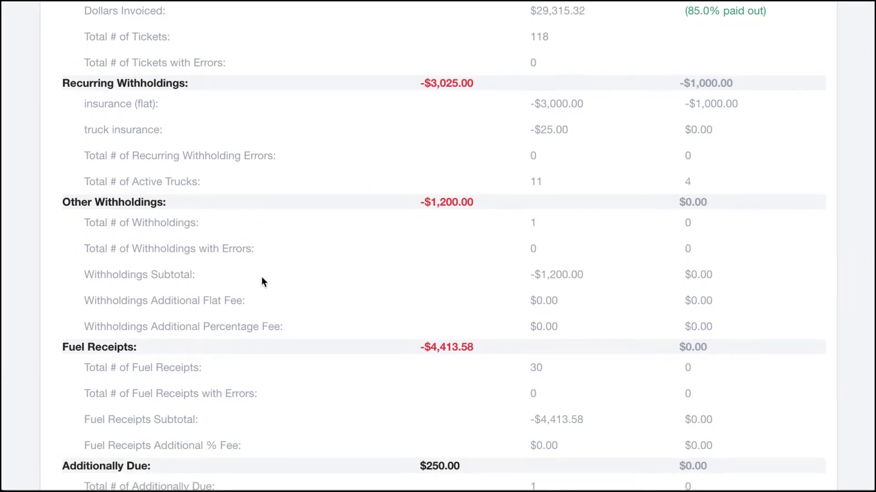
pyautogui.scroll(-3, 547, 269)
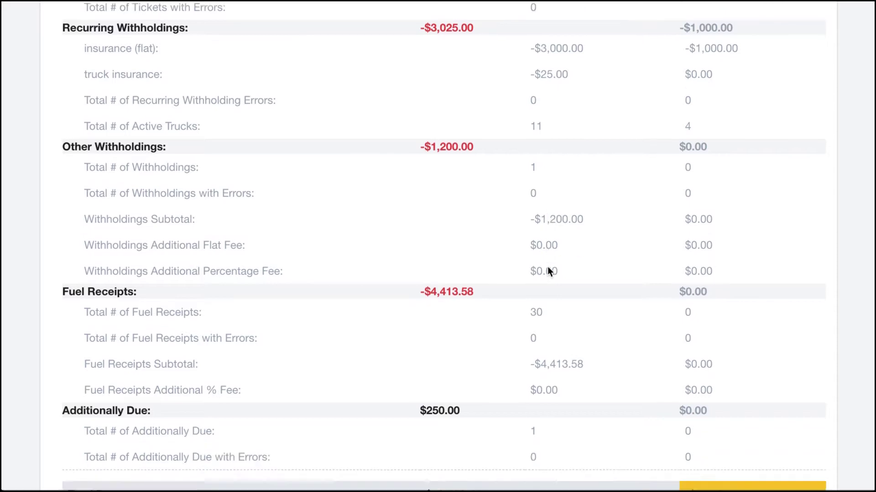
pyautogui.scroll(8, 548, 268)
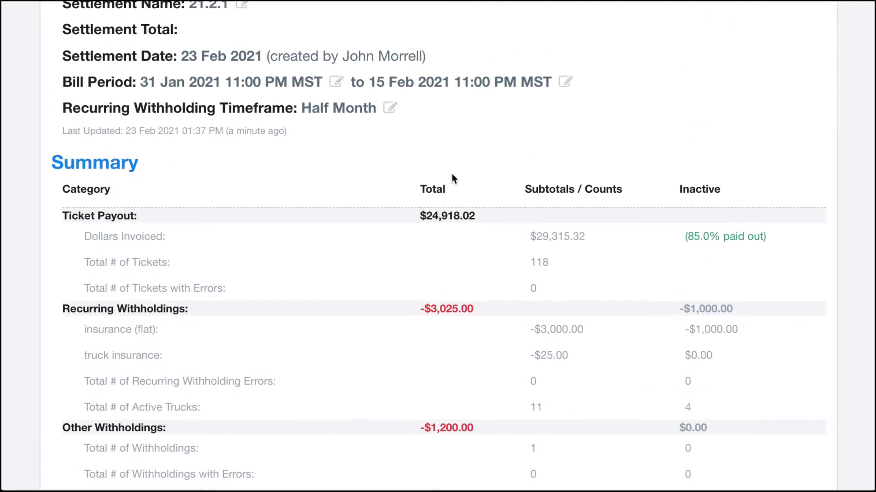
pyautogui.scroll(-3, 453, 178)
pyautogui.scroll(1, 453, 178)
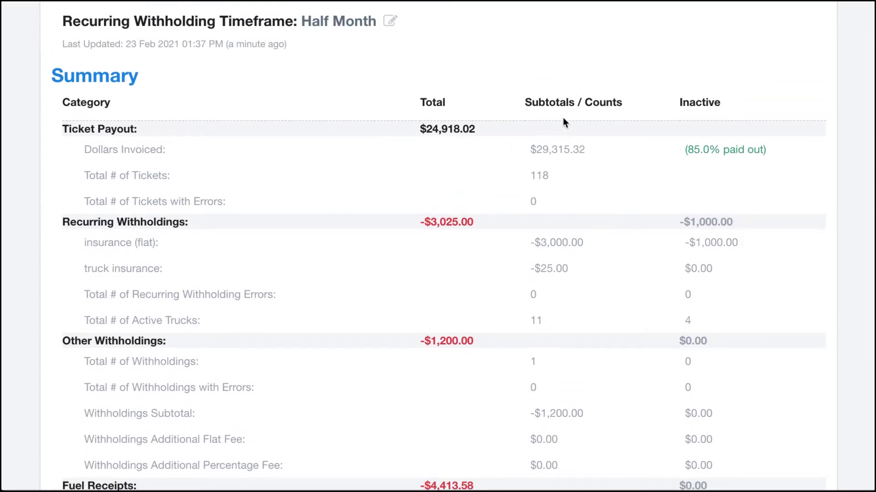
pyautogui.scroll(-6, 563, 121)
pyautogui.scroll(6, 562, 117)
pyautogui.moveTo(694, 108)
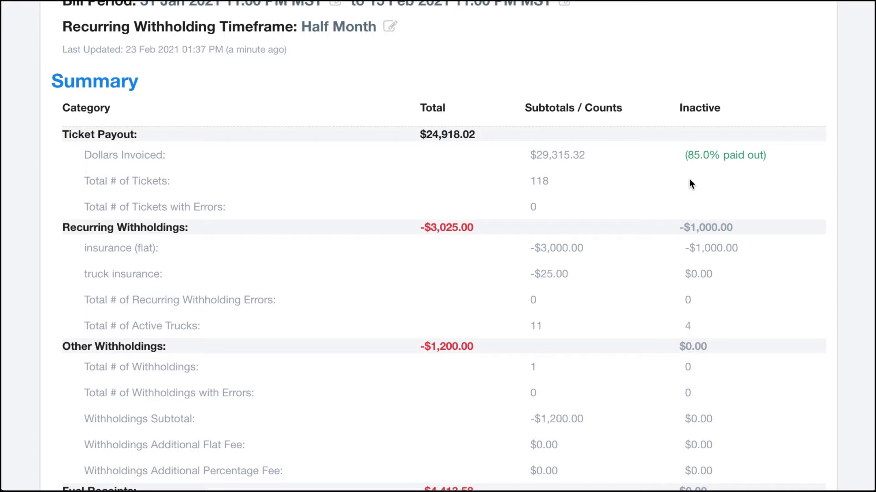
pyautogui.scroll(-1, 678, 181)
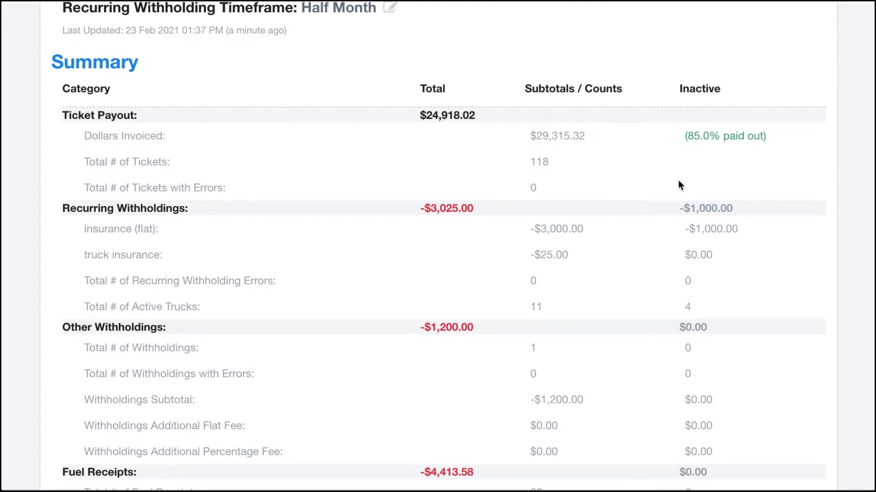
pyautogui.scroll(-3, 670, 180)
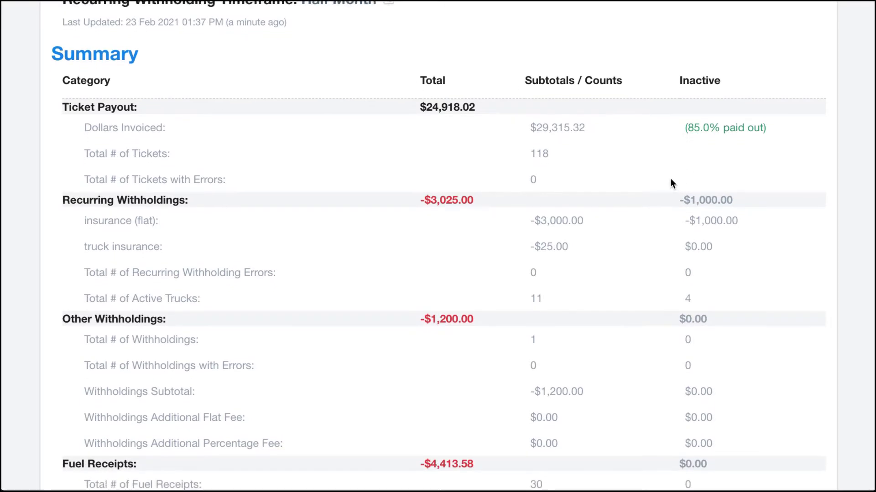
# Step: Check the refresh options offered below the total payout, including the one for the entire settlement
pyautogui.scroll(-10, 646, 241)
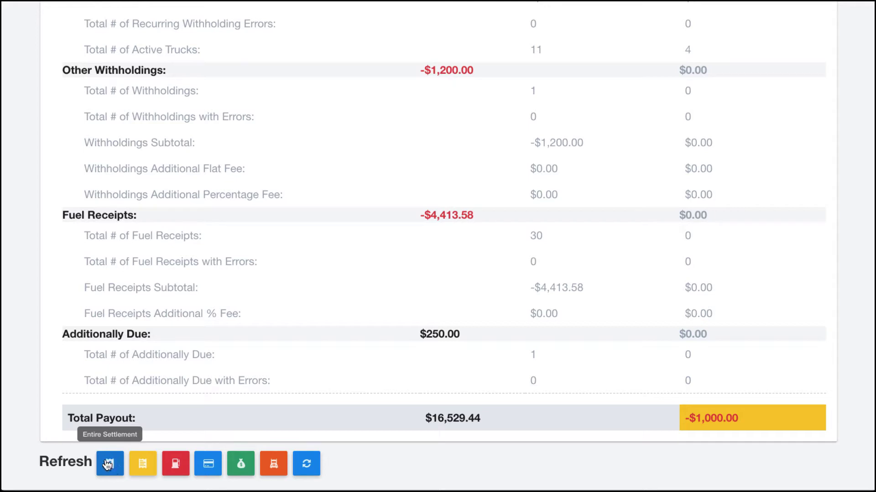
pyautogui.scroll(2, 279, 305)
pyautogui.scroll(4, 275, 313)
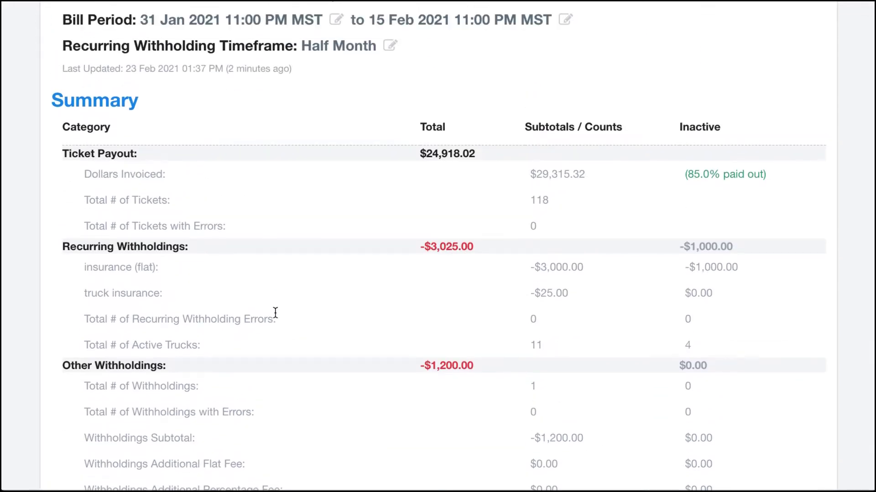
pyautogui.scroll(-5, 275, 313)
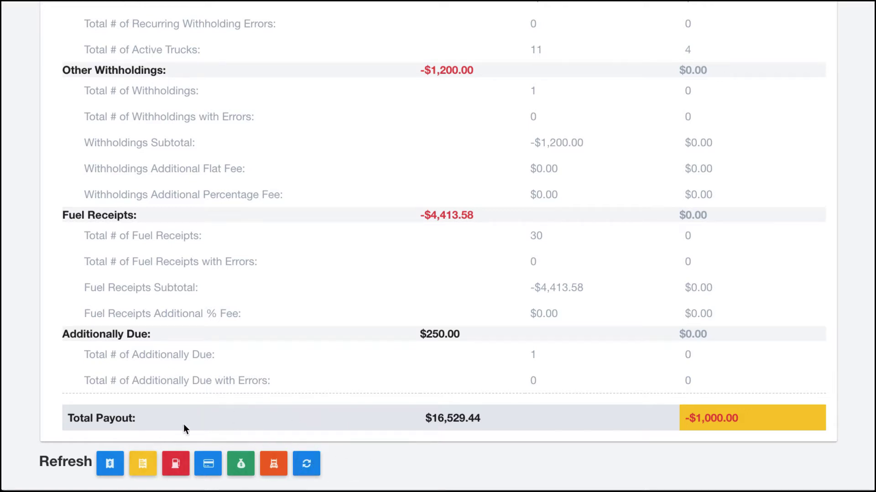
pyautogui.scroll(10, 361, 395)
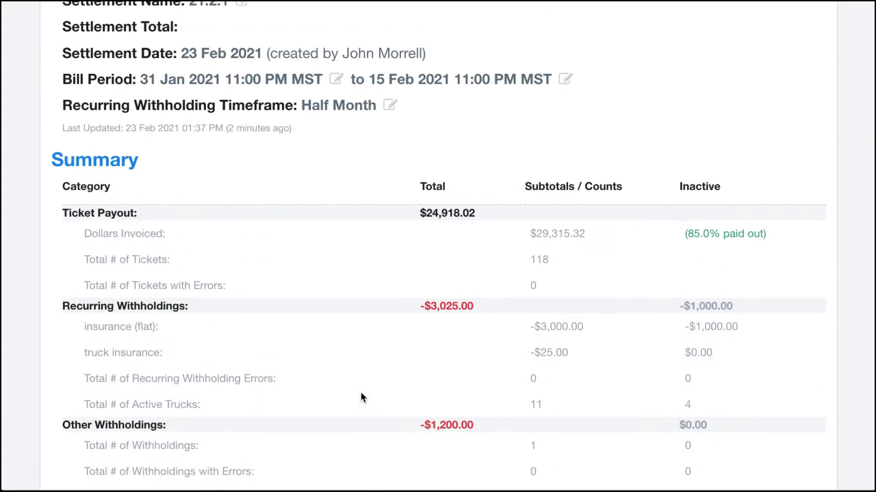
pyautogui.scroll(2, 360, 398)
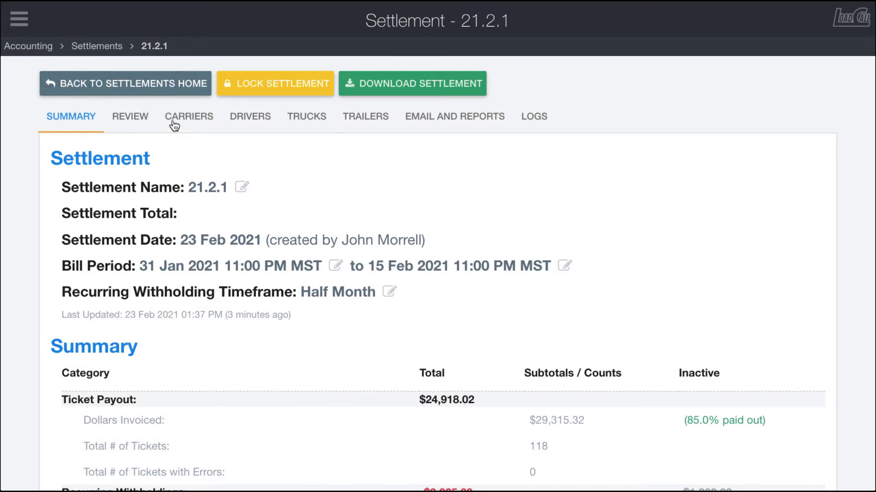
# Step: Load the settlement review and examine all error, balance, payout and recurring withholding categories in its summary
pyautogui.click(131, 118)
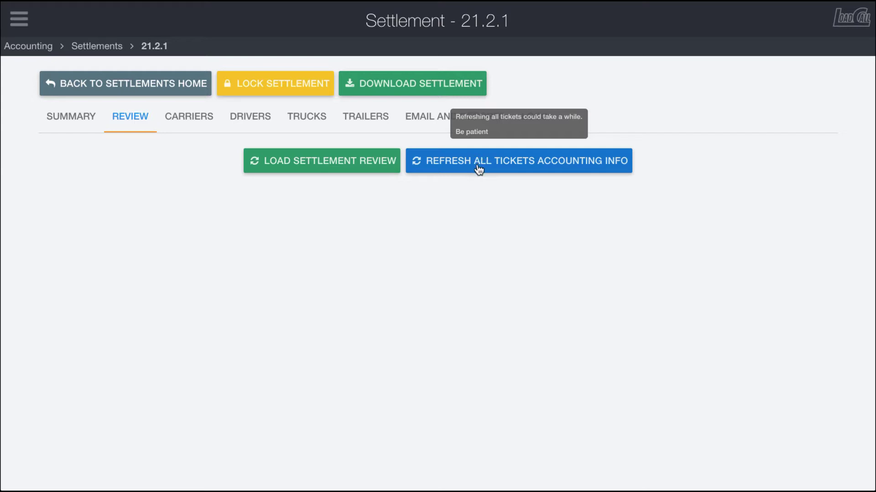
pyautogui.click(322, 162)
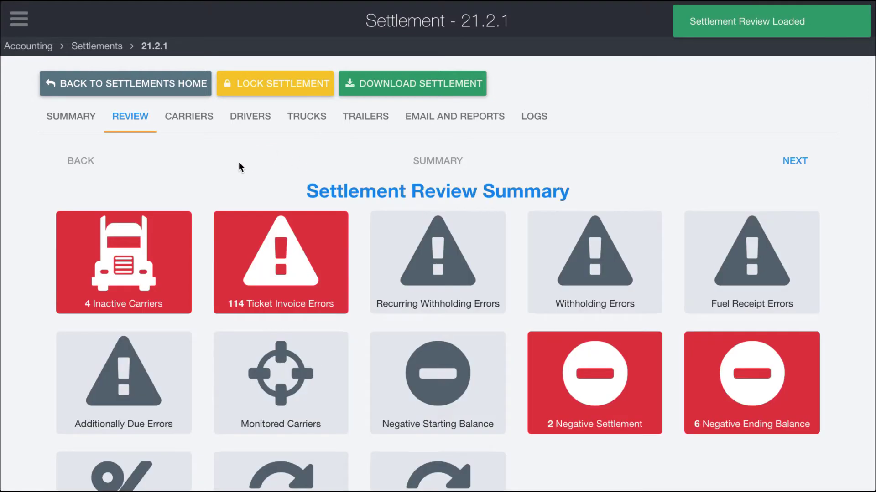
pyautogui.scroll(-2, 239, 162)
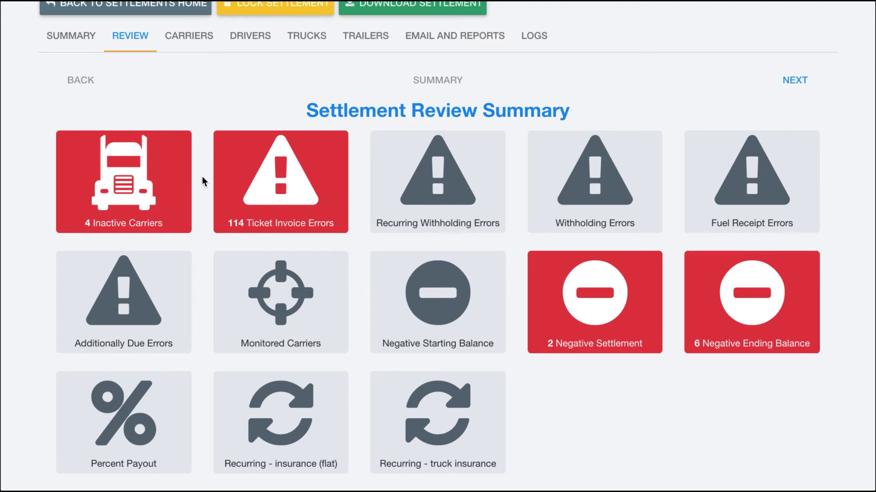
pyautogui.scroll(2, 202, 178)
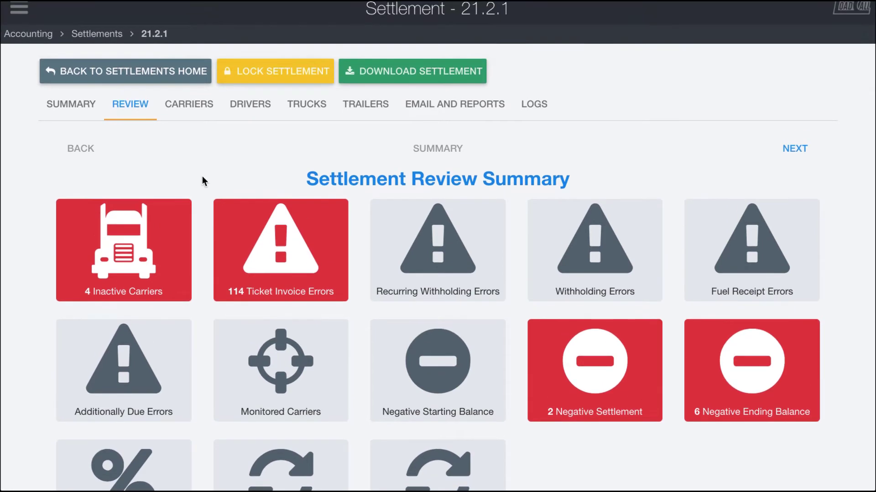
pyautogui.scroll(-2, 202, 176)
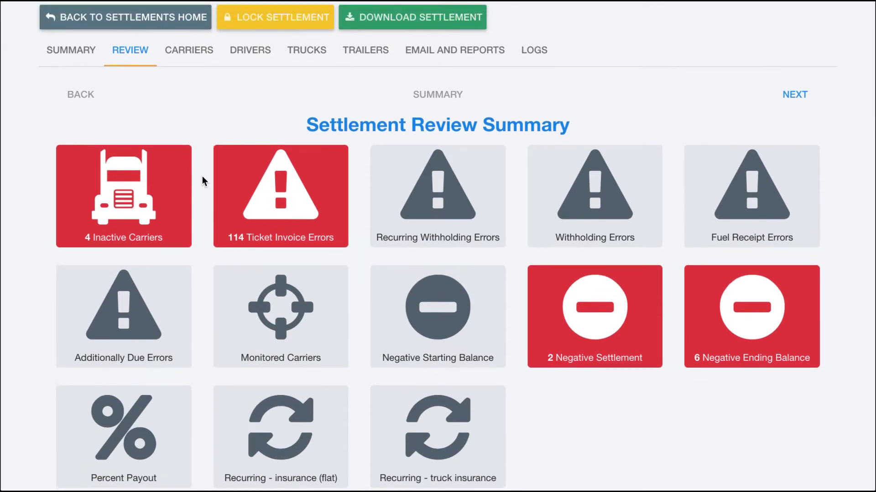
pyautogui.scroll(1, 202, 176)
pyautogui.scroll(-2, 202, 176)
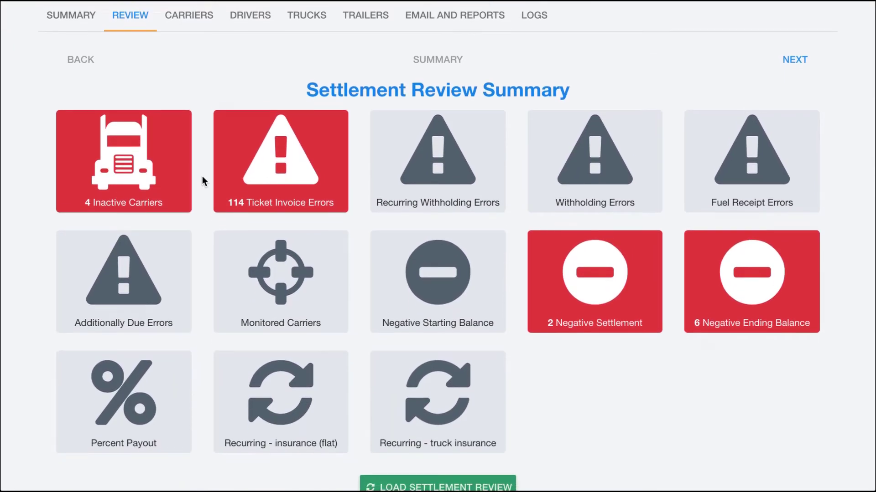
pyautogui.scroll(2, 201, 176)
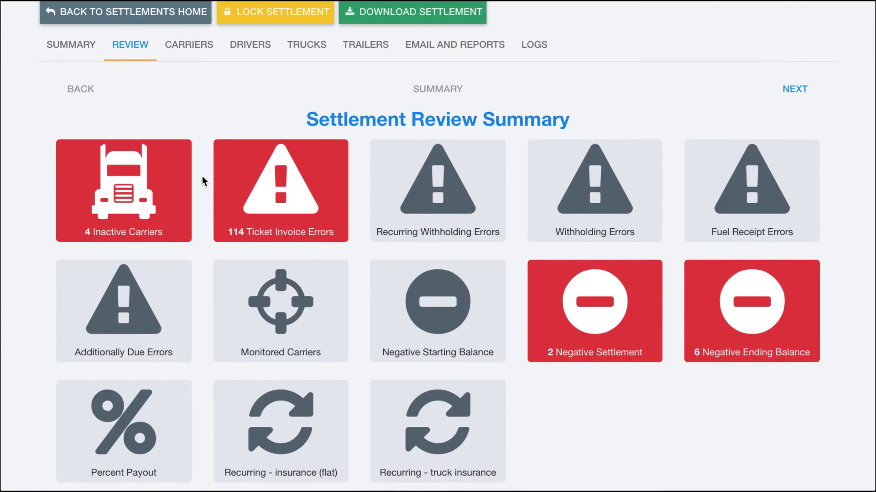
pyautogui.scroll(-3, 203, 177)
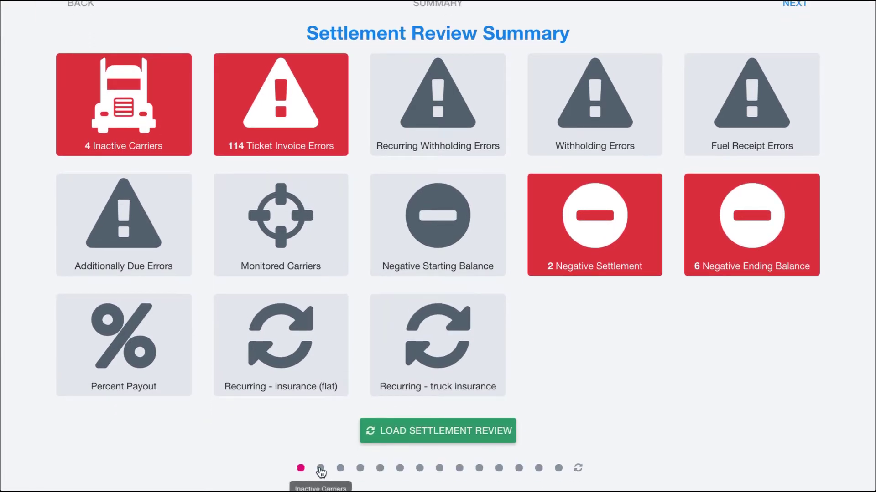
pyautogui.scroll(3, 695, 395)
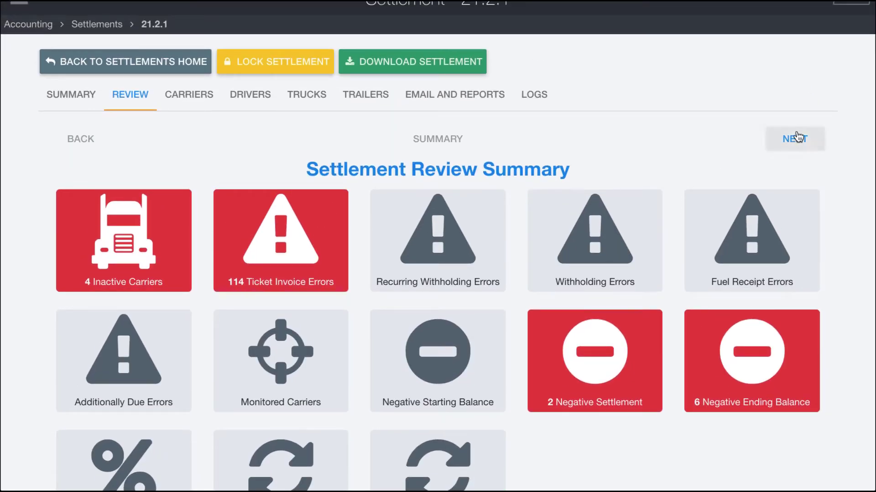
# Step: View the carriers with active equipment but no tickets and inspect the summary, tickets and equipment of CHANDLER FARMS SERVICES
pyautogui.click(796, 139)
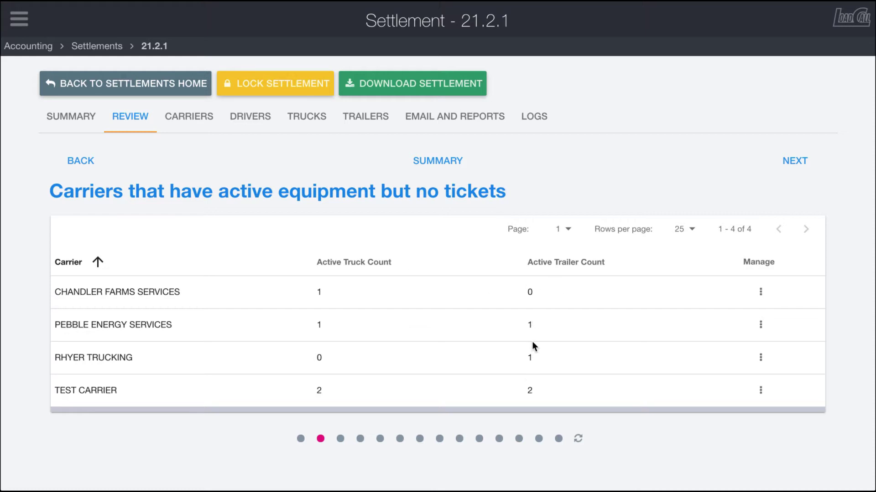
pyautogui.click(764, 287)
pyautogui.click(779, 294)
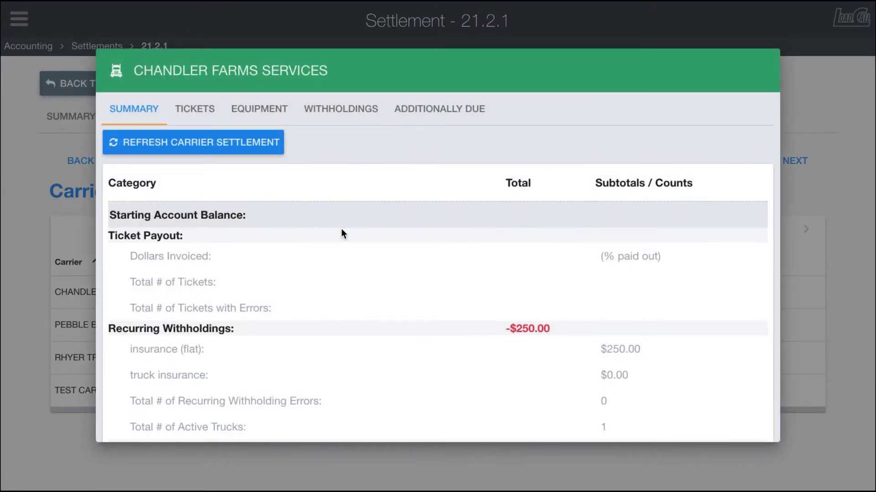
pyautogui.scroll(-5, 341, 230)
pyautogui.scroll(5, 341, 230)
pyautogui.click(205, 111)
pyautogui.click(258, 189)
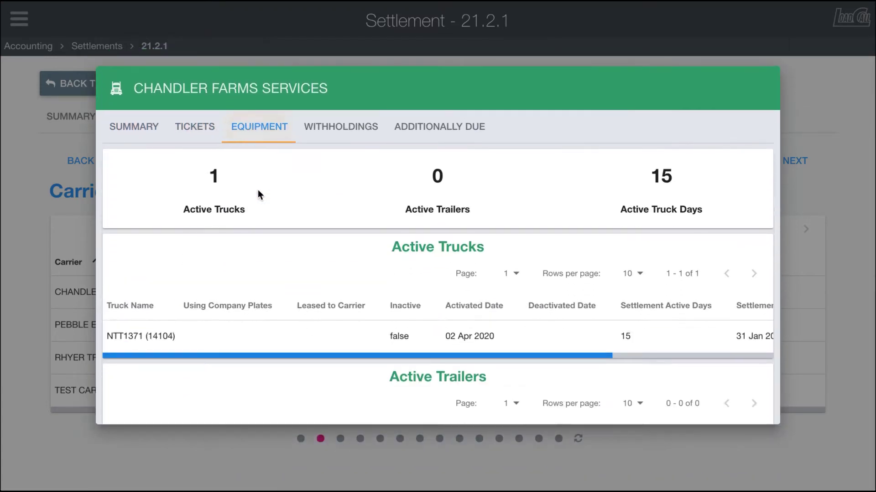
pyautogui.click(61, 234)
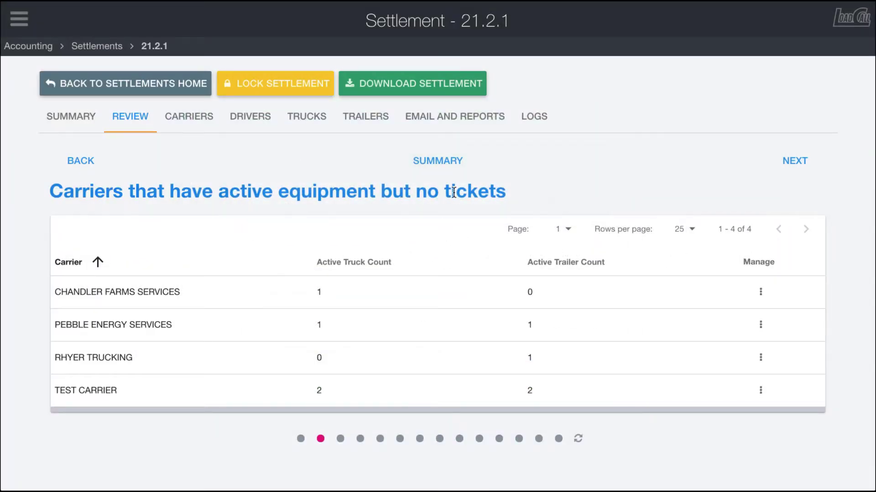
# Step: Return to the settlement review summary and look through the list of tickets with invoice errors
pyautogui.click(439, 162)
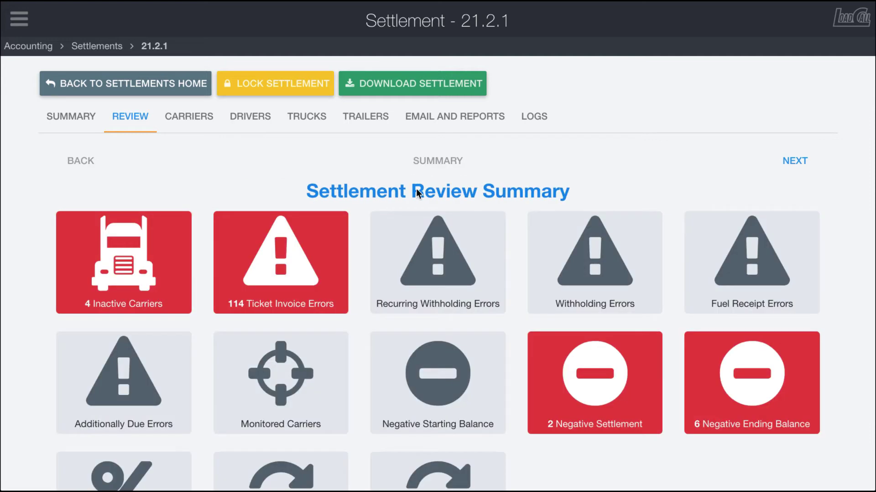
pyautogui.click(298, 267)
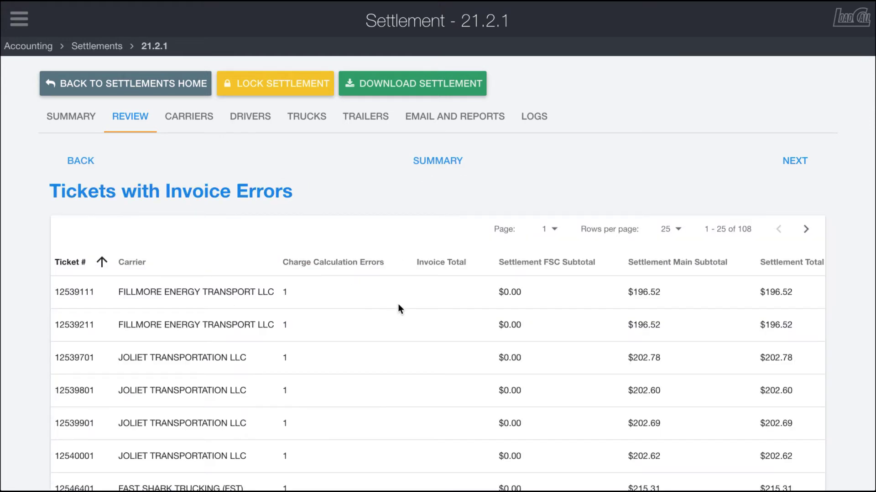
pyautogui.scroll(-4, 398, 306)
pyautogui.scroll(-2, 398, 304)
pyautogui.scroll(3, 397, 303)
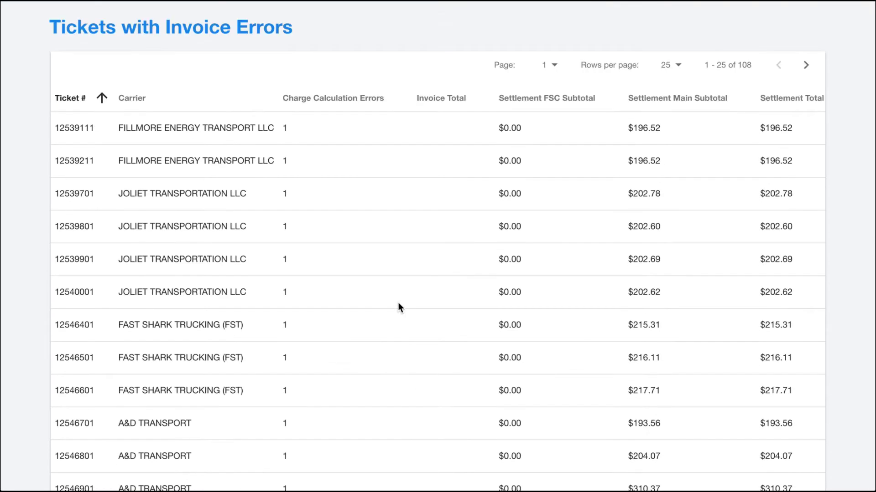
pyautogui.scroll(-5, 416, 234)
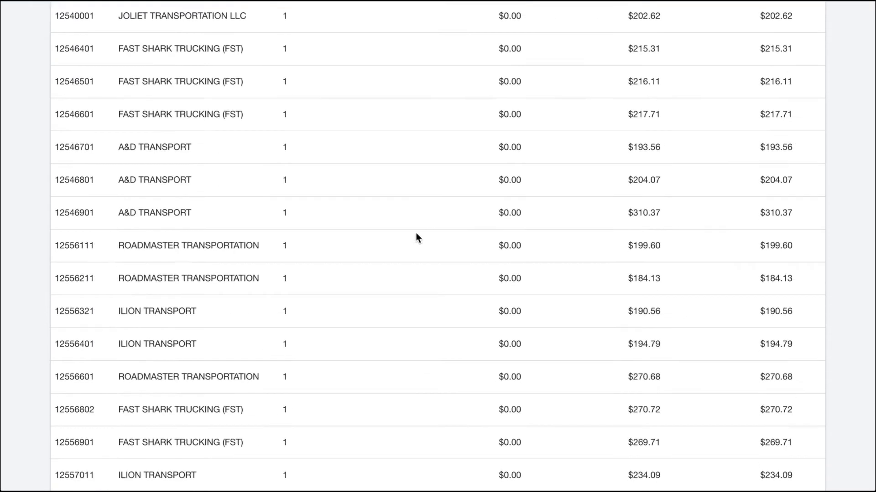
pyautogui.scroll(8, 416, 233)
pyautogui.scroll(-1, 563, 277)
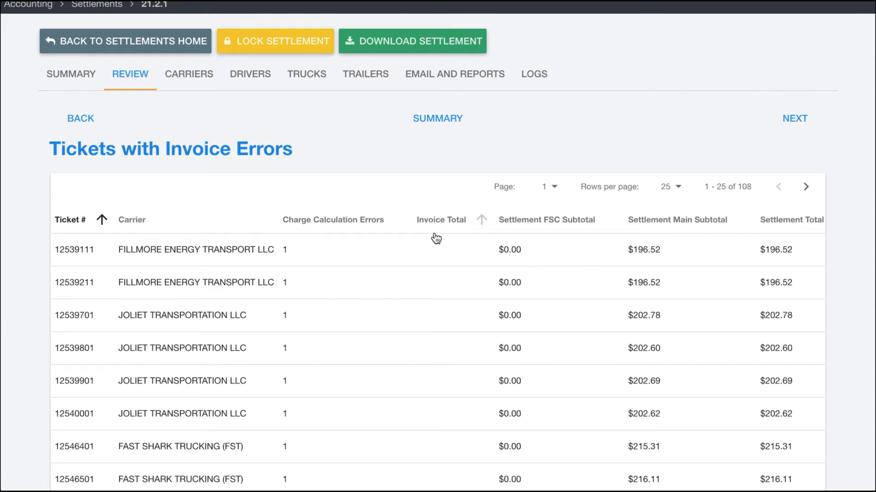
pyautogui.scroll(-13, 438, 246)
pyautogui.scroll(12, 436, 243)
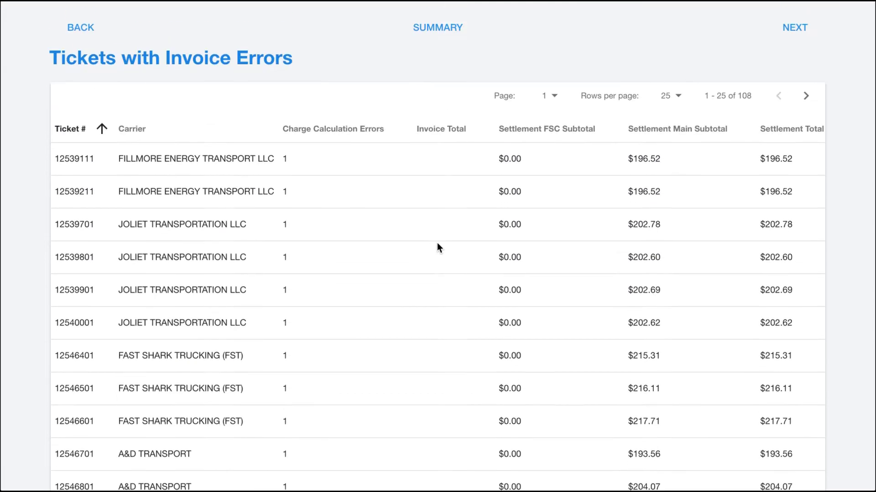
# Step: View the details of the first FILLMORE ENERGY TRANSPORT LLC ticket in the invoice errors list
pyautogui.hscroll(3, 637, 182)
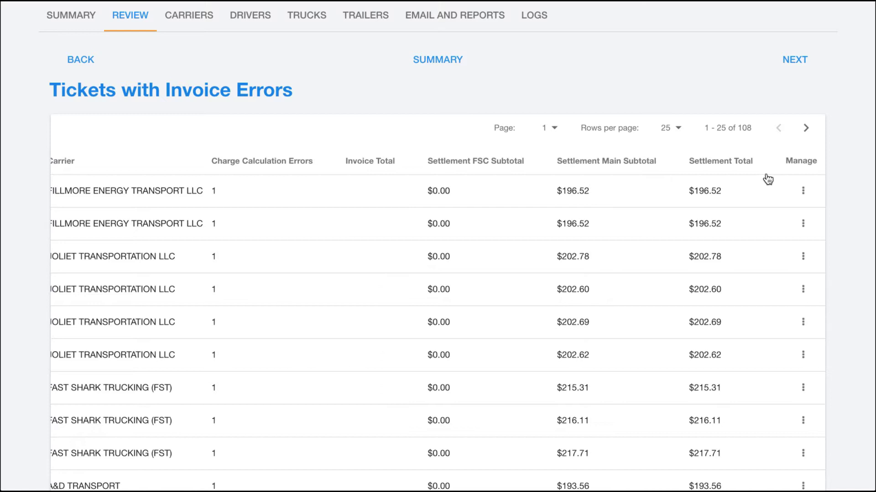
pyautogui.click(803, 190)
pyautogui.click(770, 194)
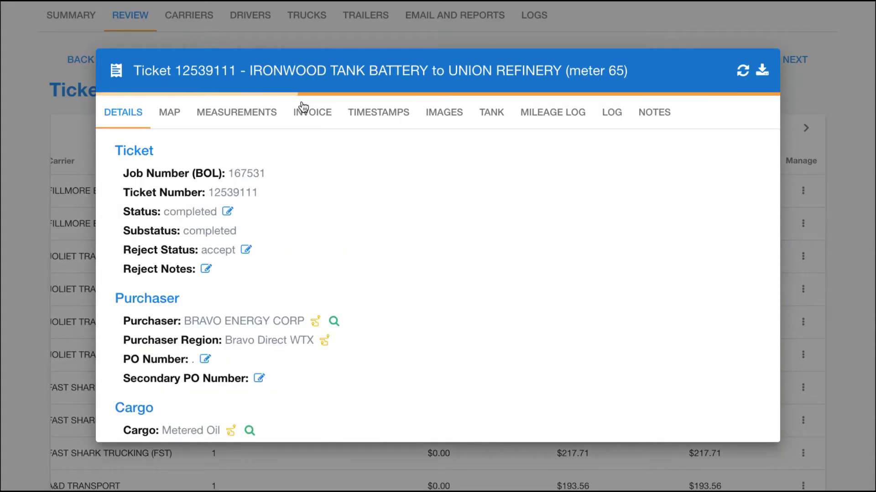
# Step: Examine the invoice and settlement charges of the open FILLMORE ENERGY TRANSPORT LLC ticket, and go back to the invoice errors list
pyautogui.click(300, 112)
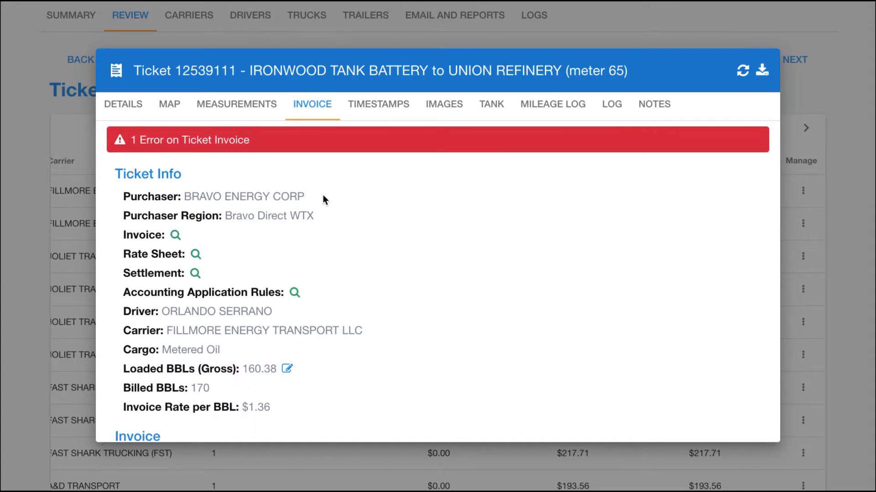
pyautogui.scroll(-5, 322, 195)
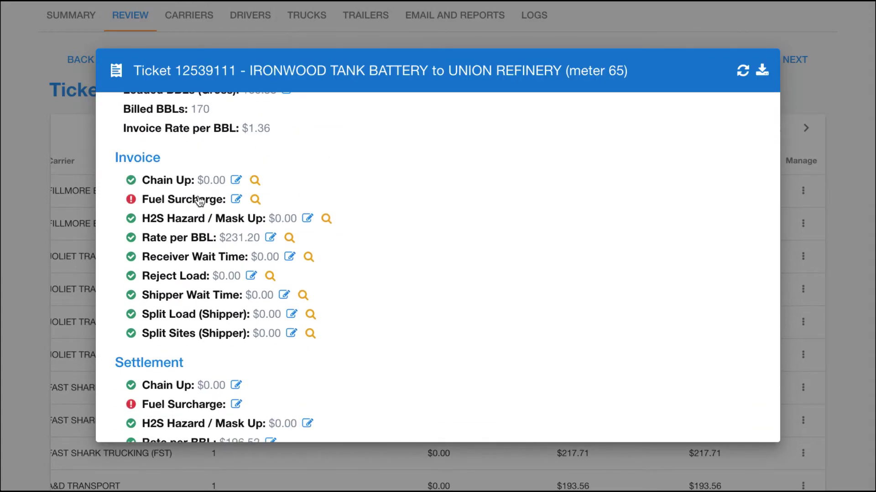
pyautogui.click(64, 195)
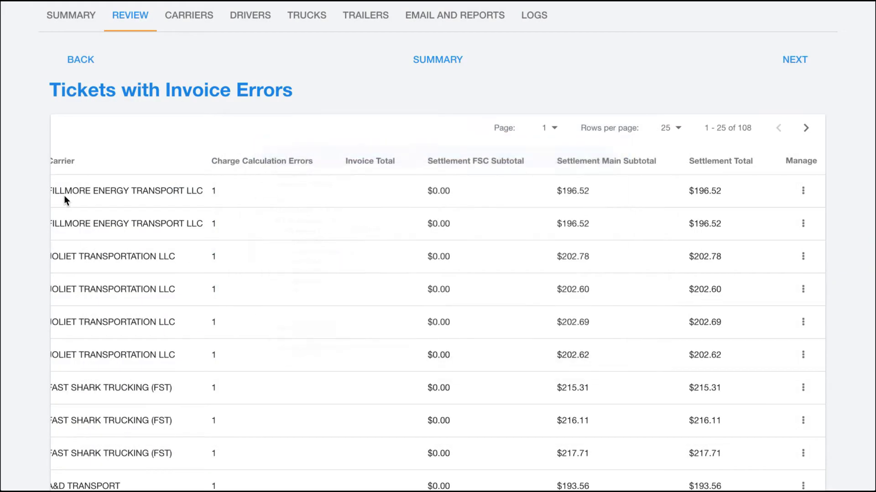
pyautogui.hscroll(-3, 156, 196)
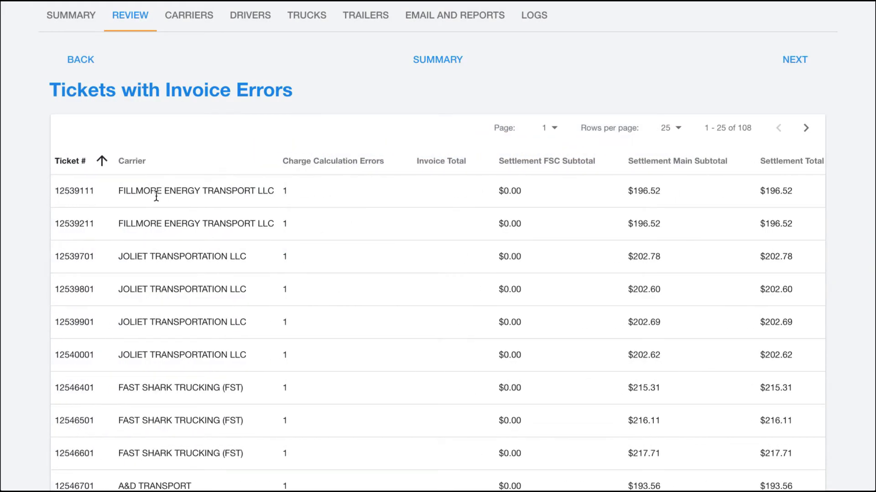
pyautogui.scroll(1, 216, 225)
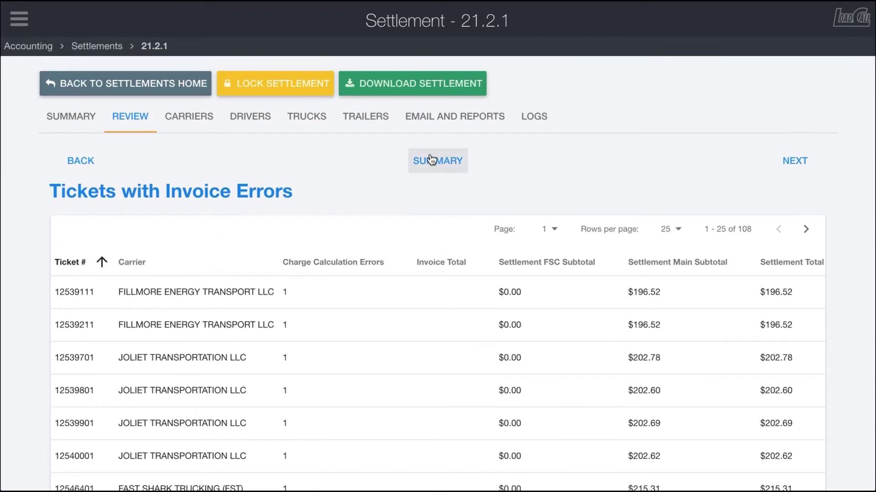
# Step: Return to the settlement review summary and view the list of monitored carriers
pyautogui.click(415, 162)
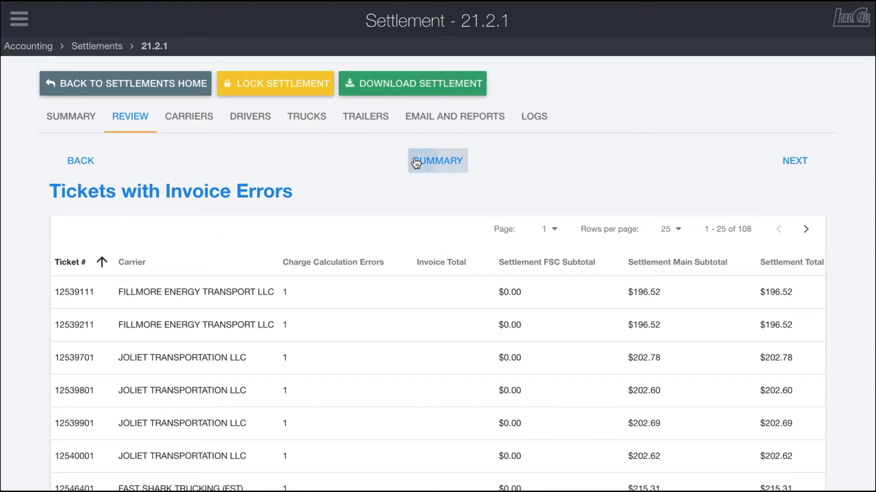
pyautogui.scroll(-2, 372, 287)
pyautogui.scroll(-1, 373, 287)
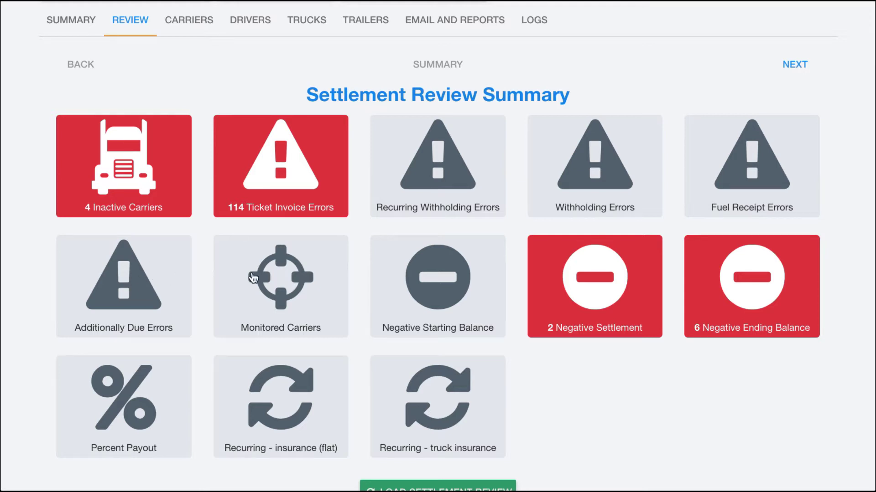
pyautogui.click(297, 294)
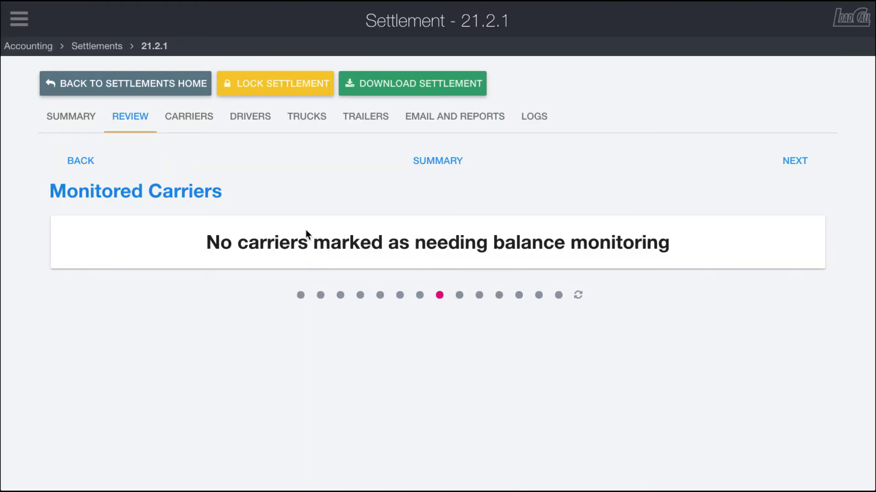
# Step: Go back to the settlement review summary and view the carriers with a negative settlement
pyautogui.click(439, 160)
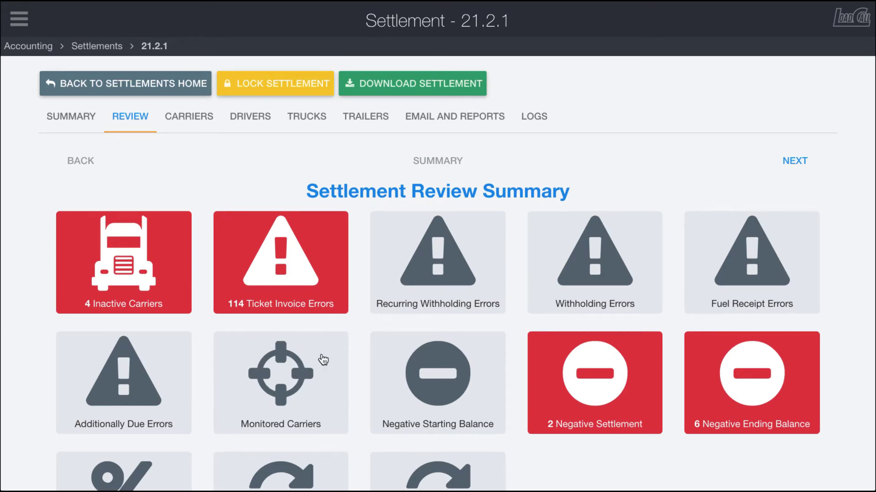
pyautogui.scroll(-2, 323, 361)
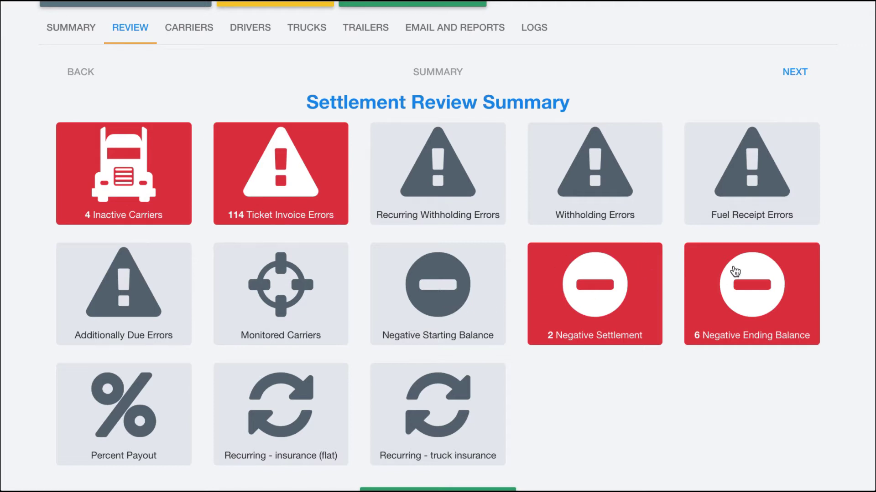
pyautogui.scroll(-1, 329, 299)
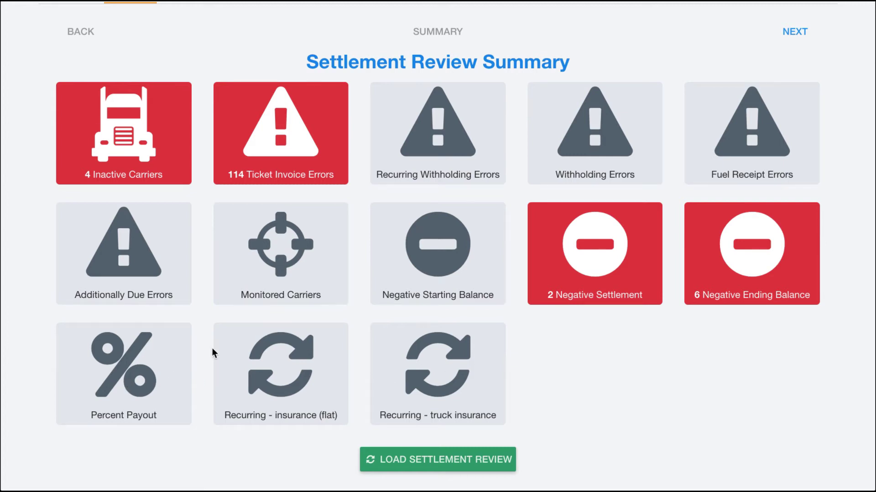
pyautogui.scroll(1, 584, 338)
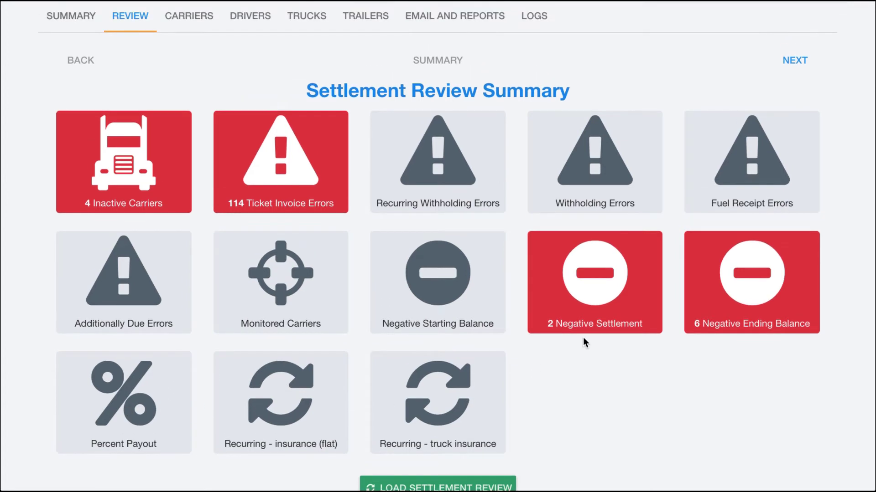
pyautogui.click(558, 294)
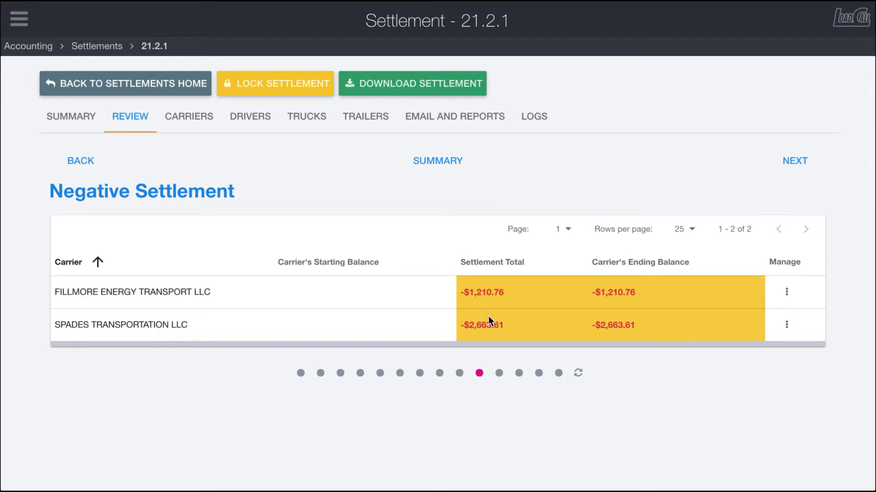
# Step: Leave the negative settlement list and look over the balance, percent payout and recurring insurance categories in the review summary
pyautogui.click(437, 161)
pyautogui.scroll(-2, 420, 245)
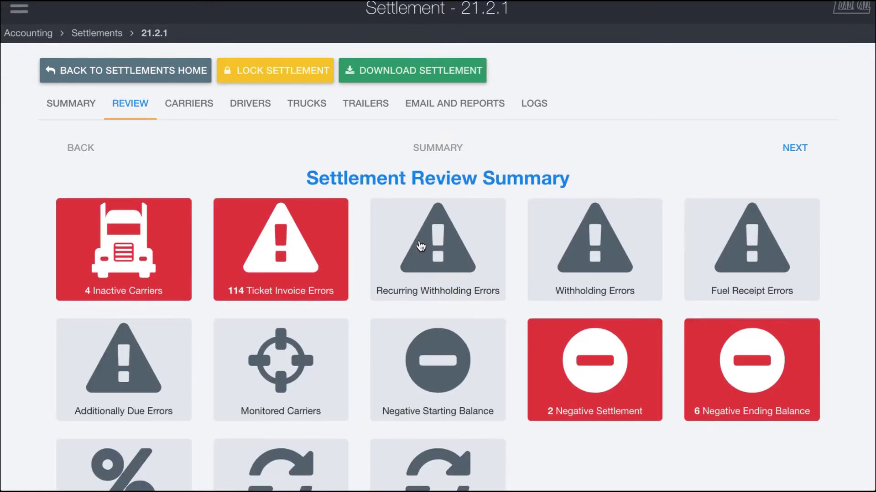
pyautogui.scroll(3, 420, 245)
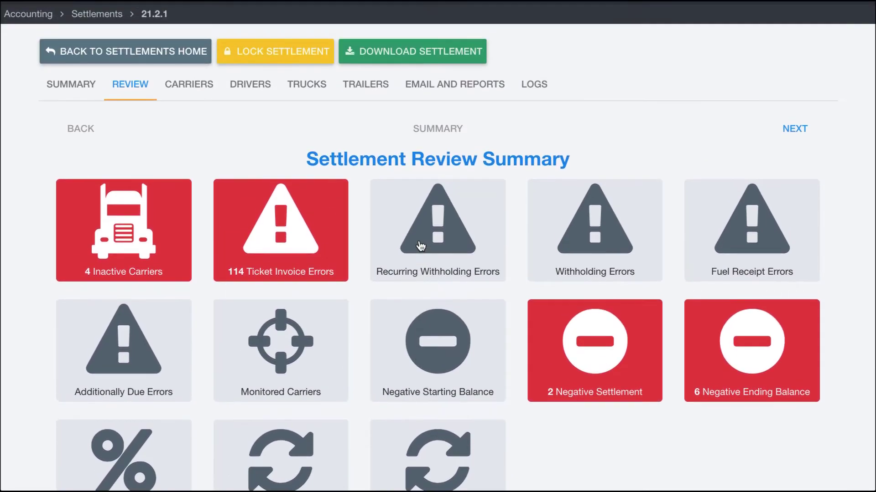
pyautogui.scroll(-3, 420, 246)
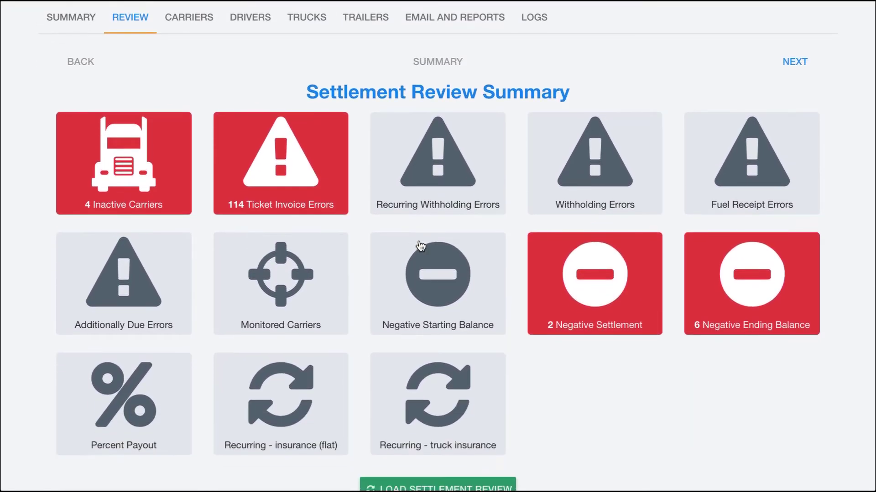
pyautogui.scroll(-1, 420, 246)
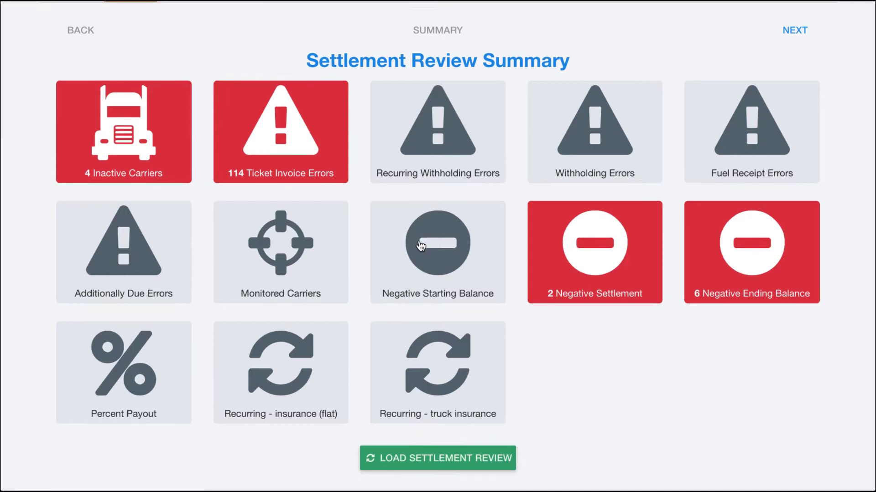
pyautogui.scroll(-1, 420, 245)
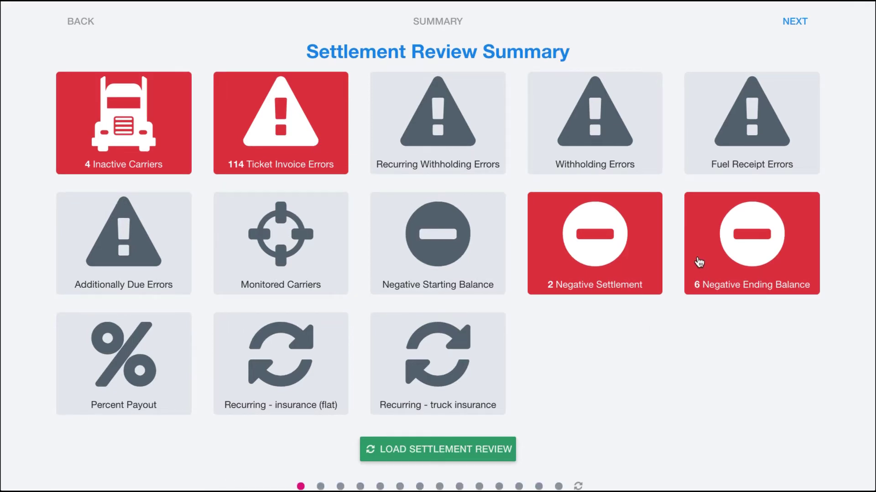
pyautogui.scroll(-2, 538, 348)
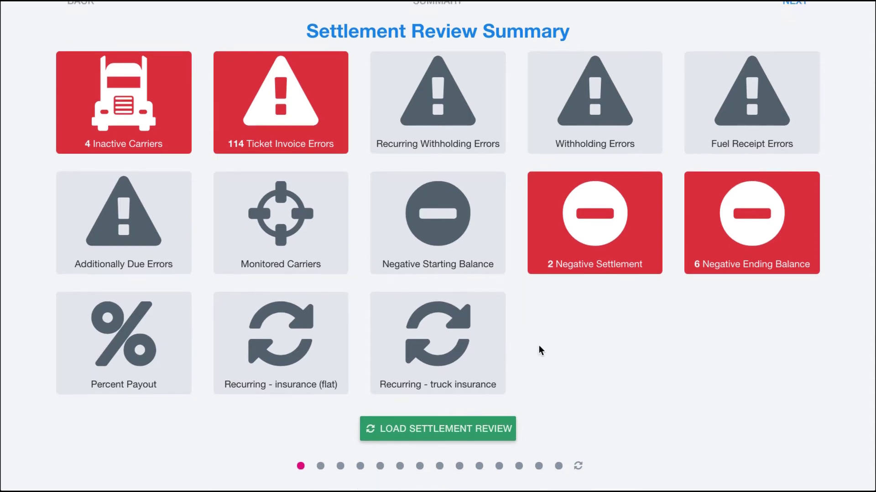
pyautogui.scroll(5, 538, 348)
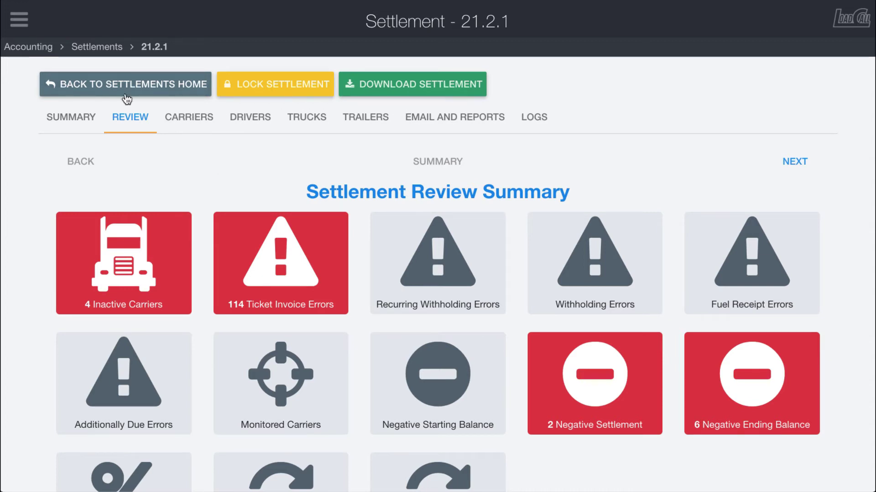
# Step: View the settlement's carrier subtotals and totals, and look through its list of drivers
pyautogui.click(187, 119)
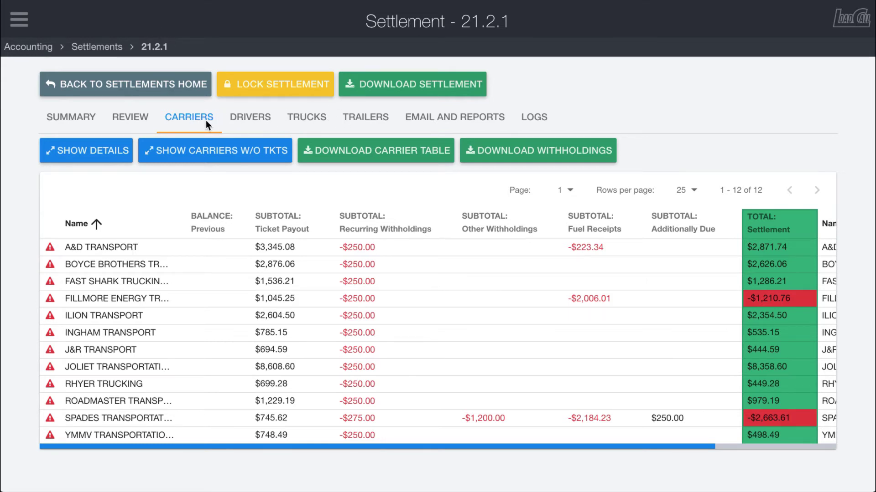
pyautogui.click(250, 117)
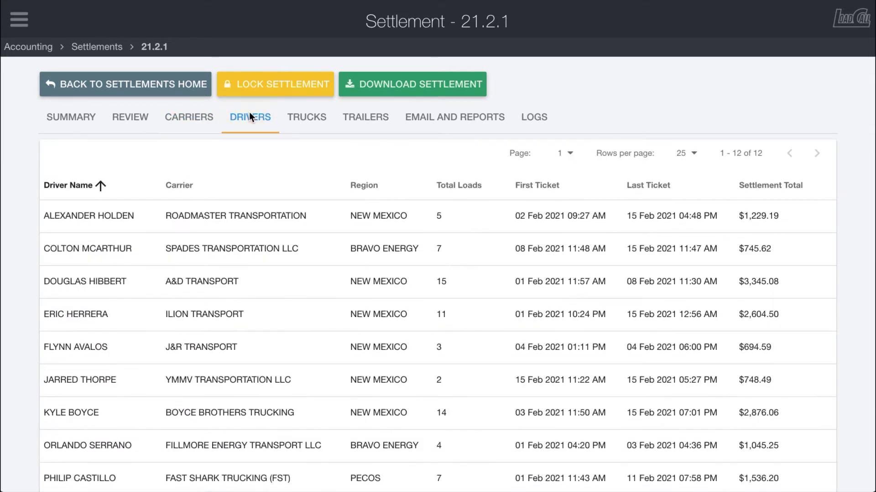
pyautogui.scroll(-3, 153, 239)
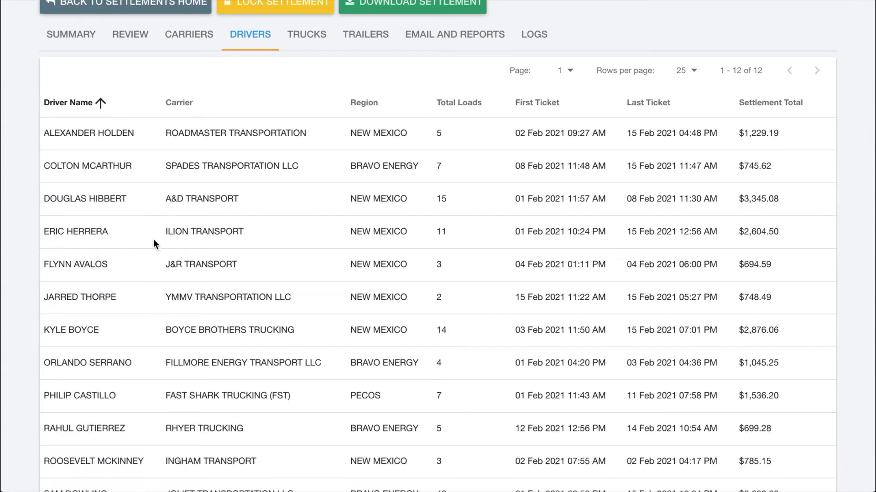
pyautogui.scroll(3, 154, 241)
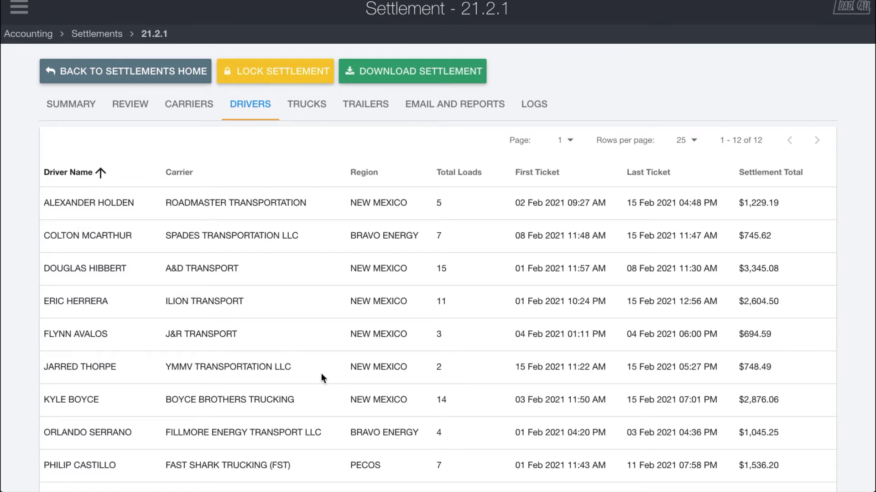
# Step: Sort the drivers by total loads and by first ticket date, each in descending order
pyautogui.doubleClick(467, 174)
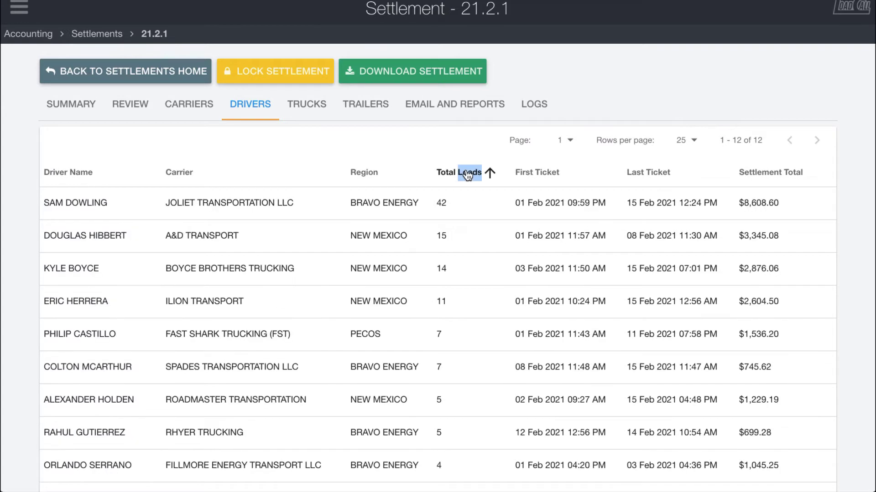
pyautogui.doubleClick(523, 175)
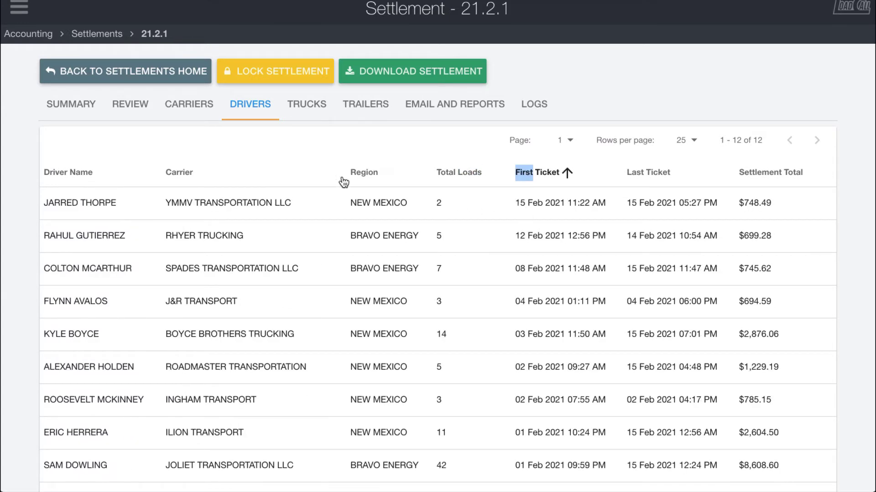
pyautogui.click(394, 209)
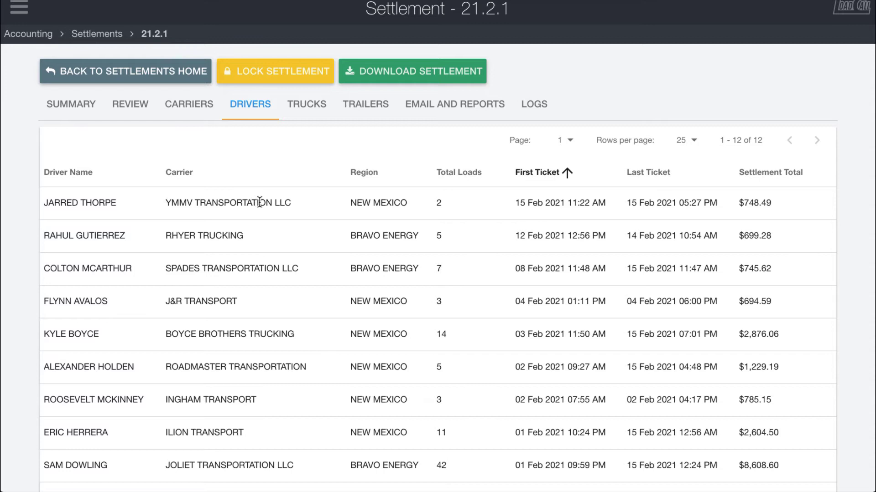
# Step: Examine the settlement's trucks, including their activation dates, active days, first and last tickets, and invoice and settlement totals
pyautogui.click(309, 109)
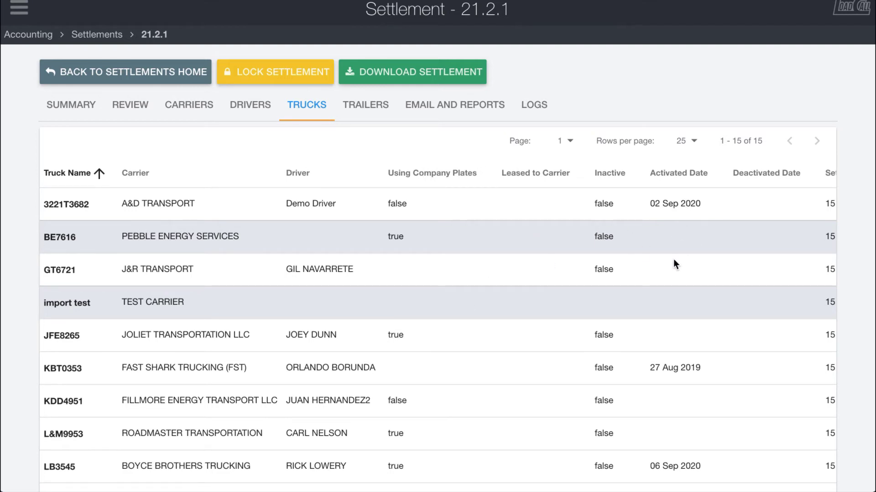
pyautogui.hscroll(6, 673, 260)
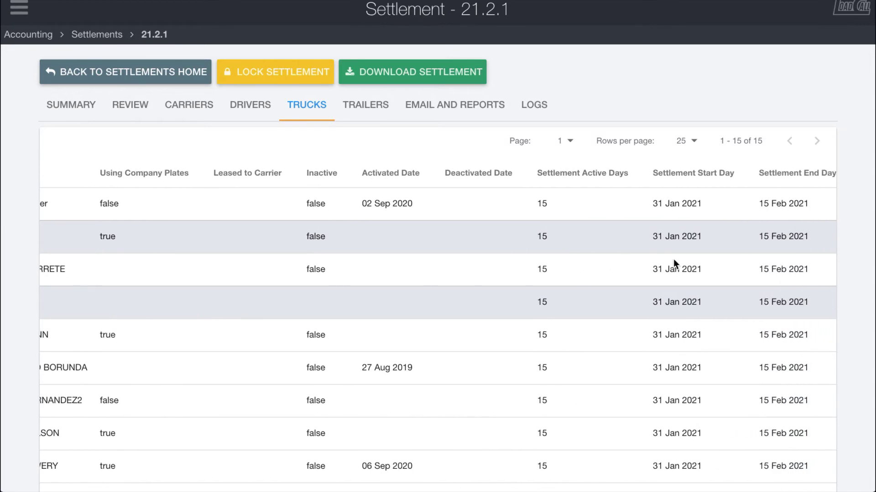
pyautogui.hscroll(2, 673, 259)
pyautogui.hscroll(6, 524, 289)
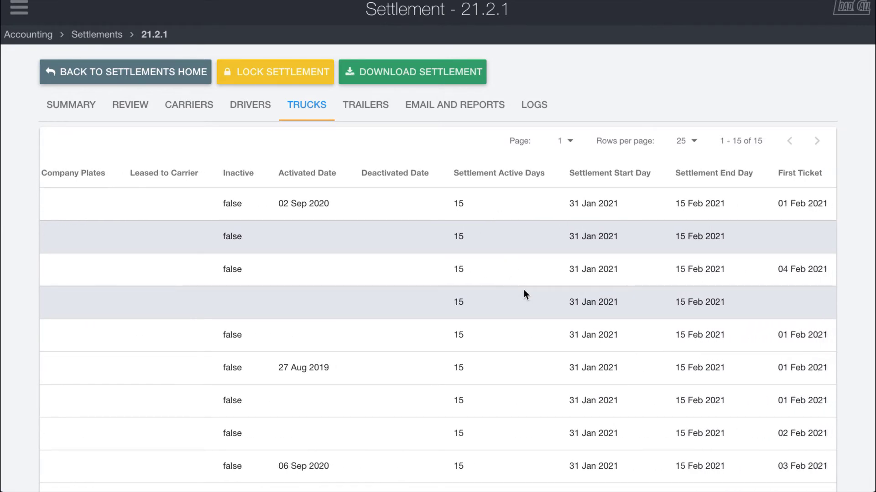
pyautogui.hscroll(3, 557, 278)
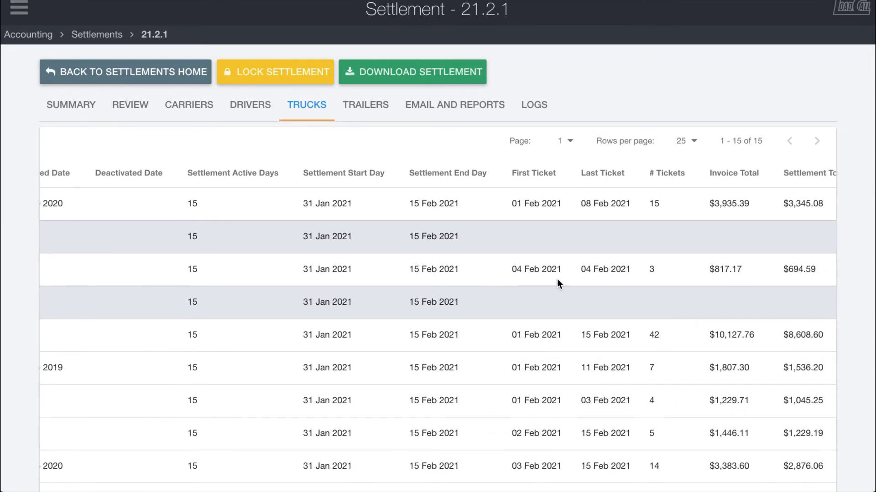
pyautogui.scroll(-5, 557, 278)
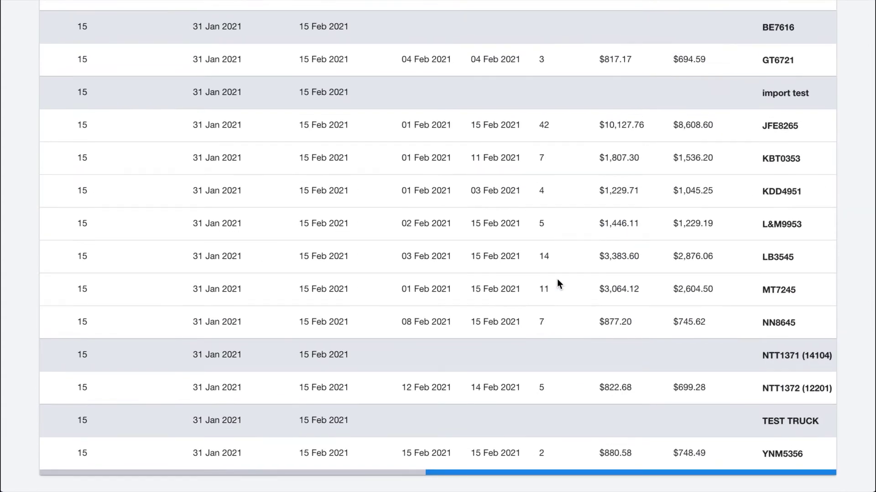
pyautogui.scroll(5, 557, 278)
pyautogui.hscroll(-9, 461, 157)
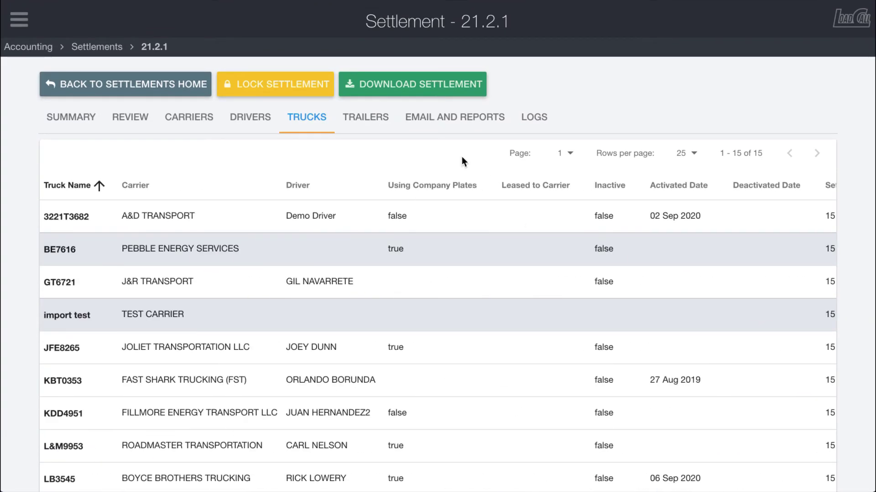
# Step: Examine the settlement's trailers, including their lease fees, activation dates, active days, ticket dates and settlement totals
pyautogui.click(355, 123)
pyautogui.hscroll(9, 308, 267)
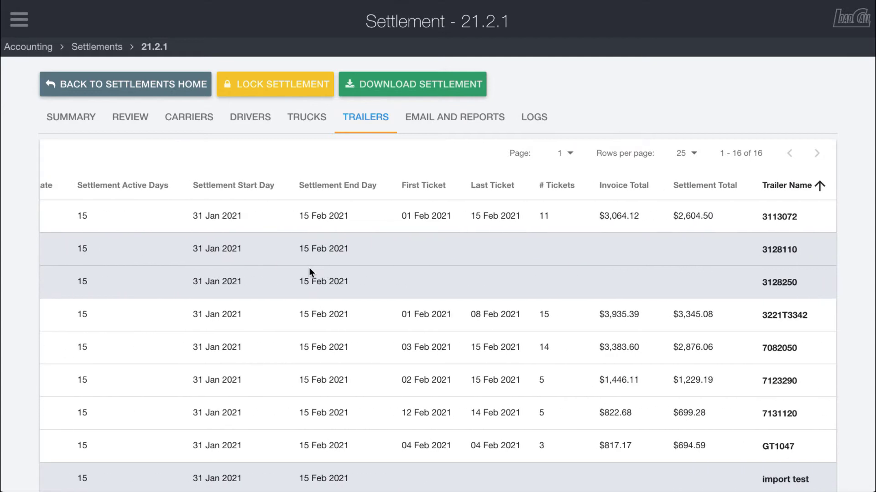
pyautogui.hscroll(-9, 308, 267)
pyautogui.hscroll(-5, 309, 268)
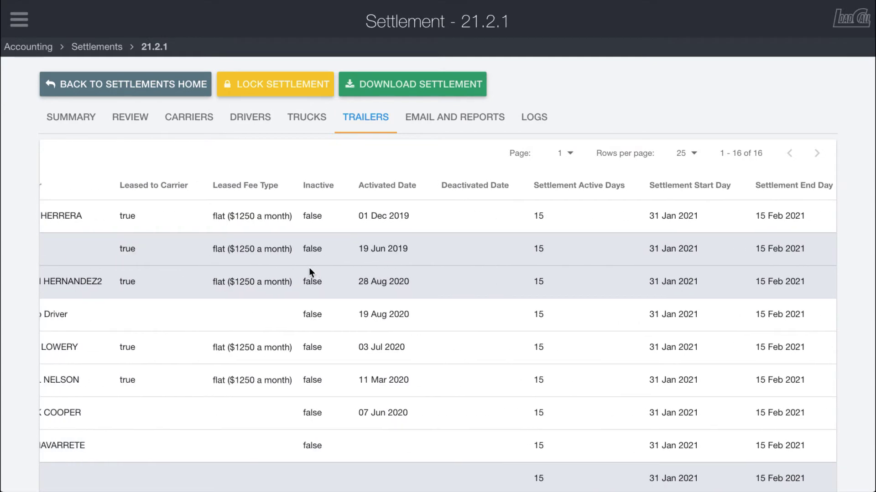
# Step: Return to the settlement's carriers and examine their subtotals, settlement totals and the management options for A&D Transport
pyautogui.hscroll(-3, 341, 253)
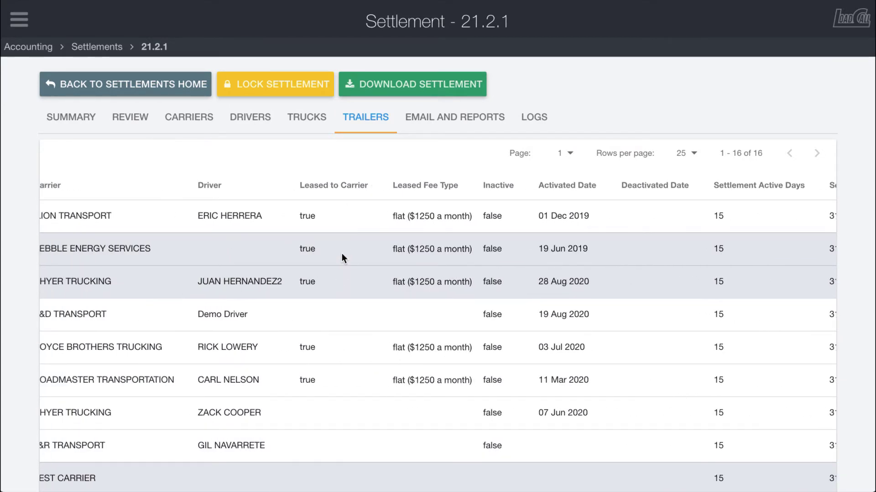
pyautogui.click(191, 123)
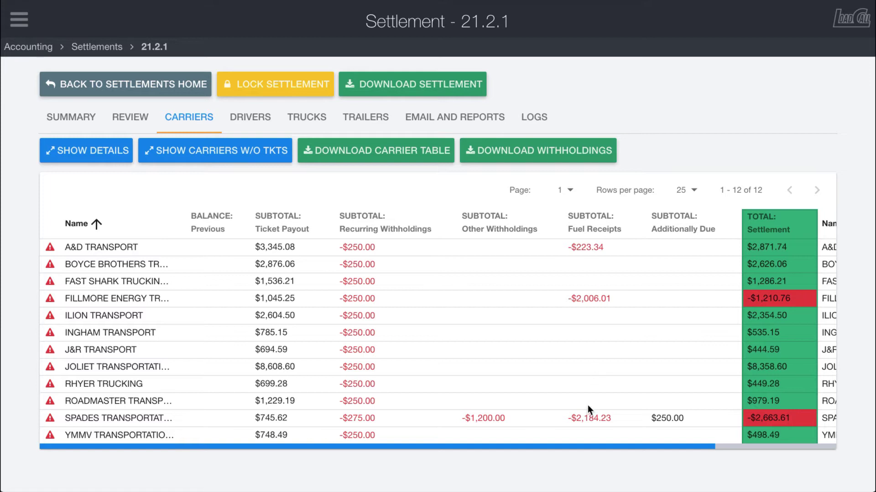
pyautogui.hscroll(5, 641, 349)
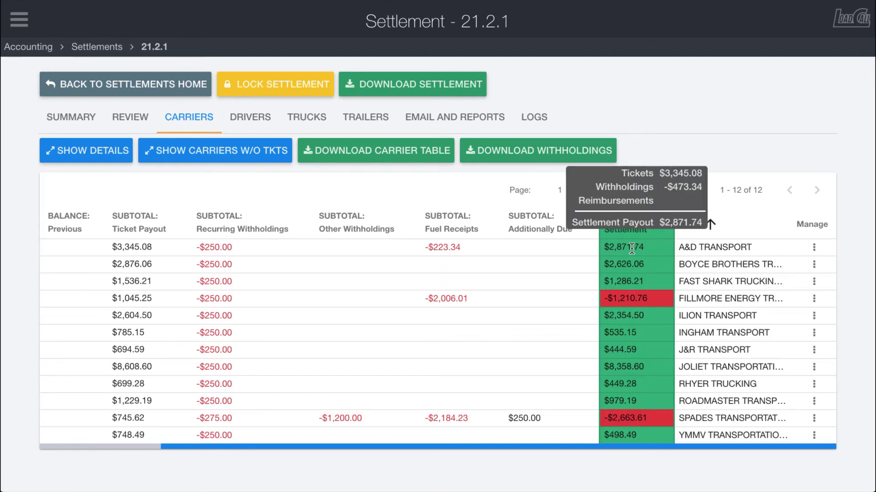
pyautogui.moveTo(628, 273)
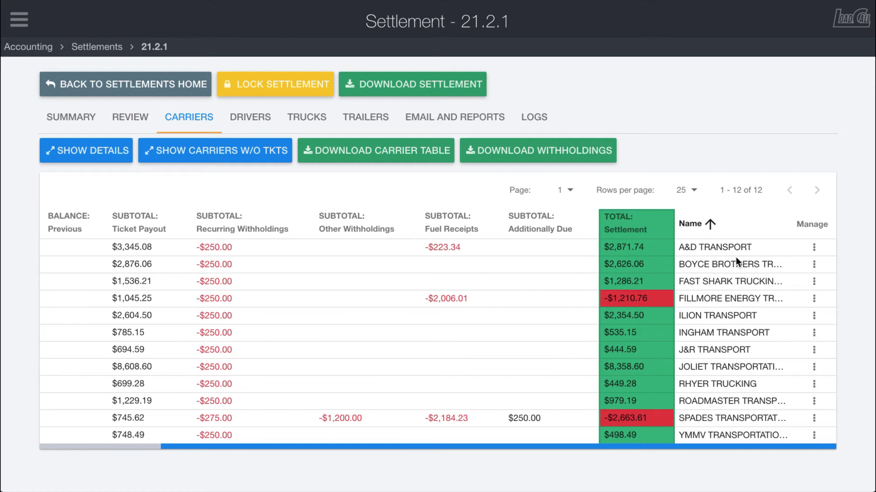
pyautogui.click(815, 246)
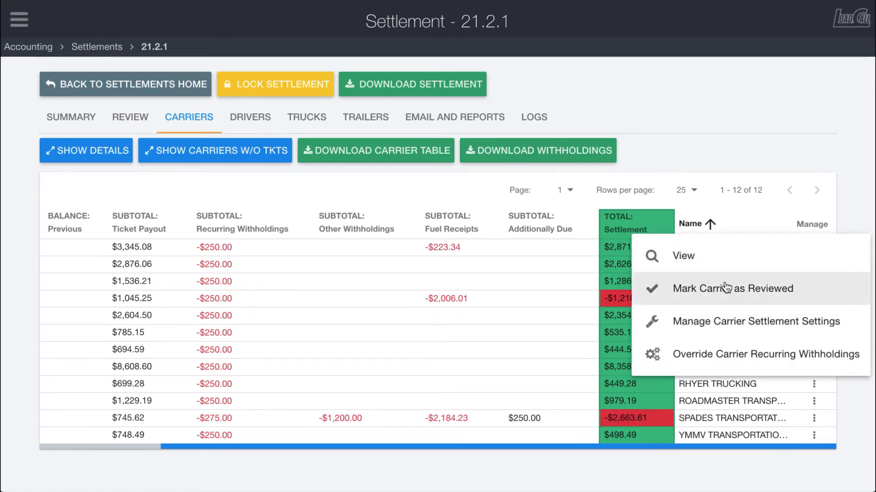
pyautogui.click(504, 273)
pyautogui.hscroll(-3, 517, 253)
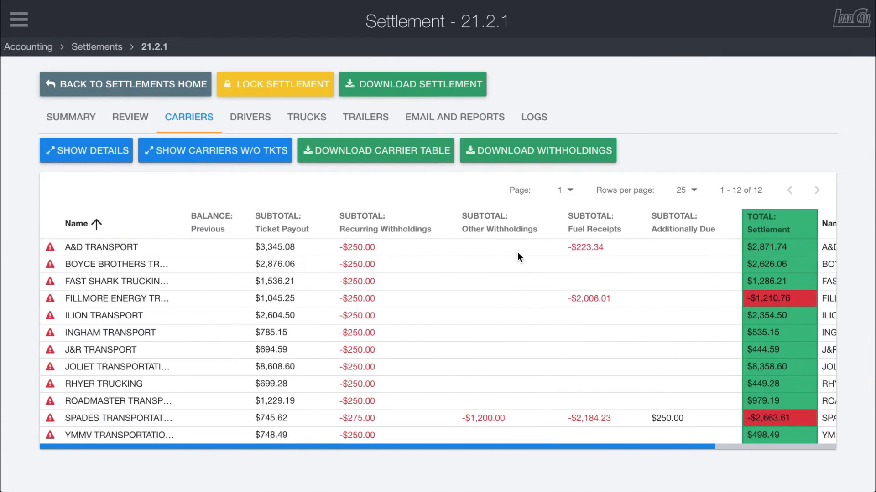
pyautogui.hscroll(3, 696, 250)
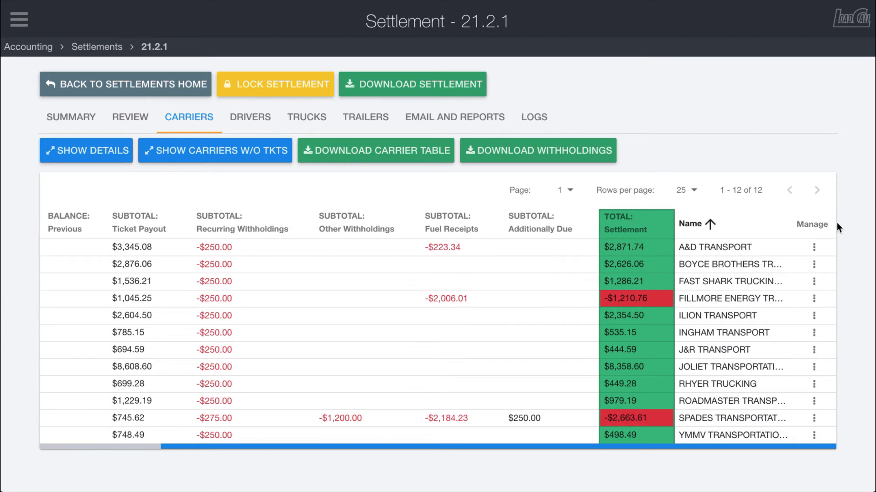
# Step: Mark the carrier A&D Transport as reviewed and inspect the review details beside its name
pyautogui.click(813, 247)
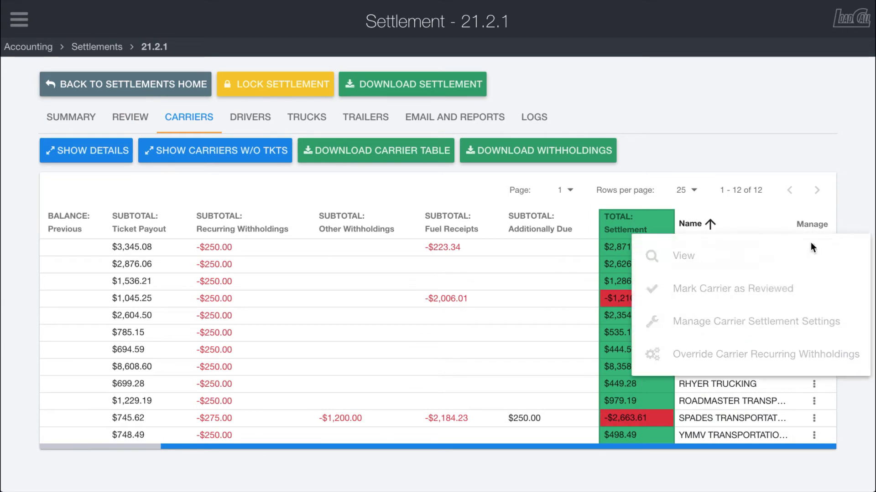
pyautogui.click(735, 289)
pyautogui.hscroll(-2, 686, 283)
pyautogui.hscroll(-5, 312, 293)
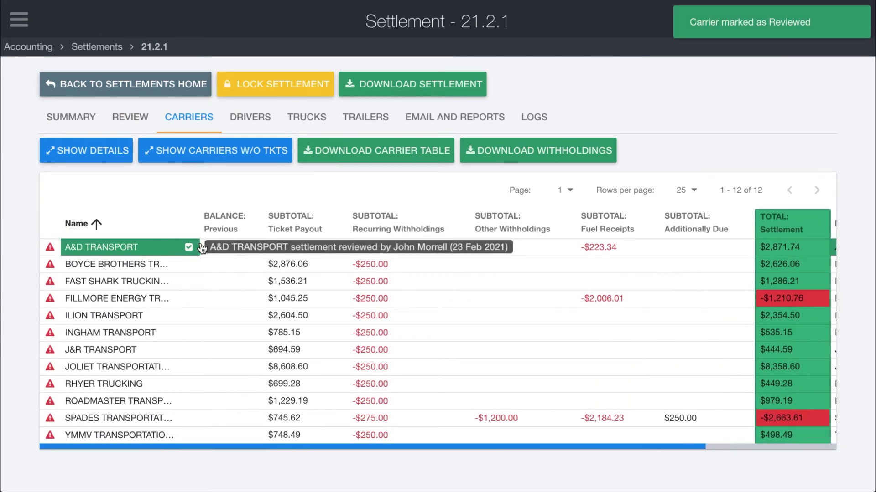
pyautogui.moveTo(176, 247)
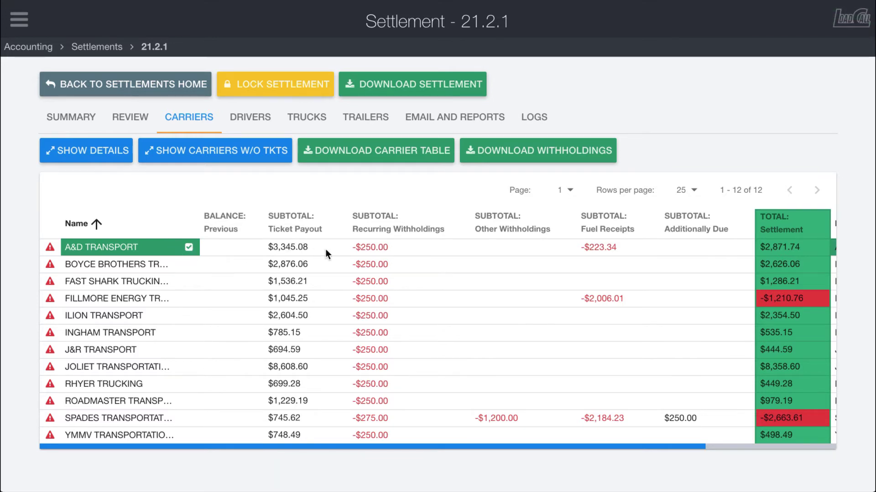
# Step: Remove the reviewed mark from A&D Transport, checking the actions offered for Boyce Brothers Trucking along the way
pyautogui.hscroll(2, 332, 250)
pyautogui.hscroll(-2, 332, 250)
pyautogui.hscroll(2, 496, 262)
pyautogui.click(812, 264)
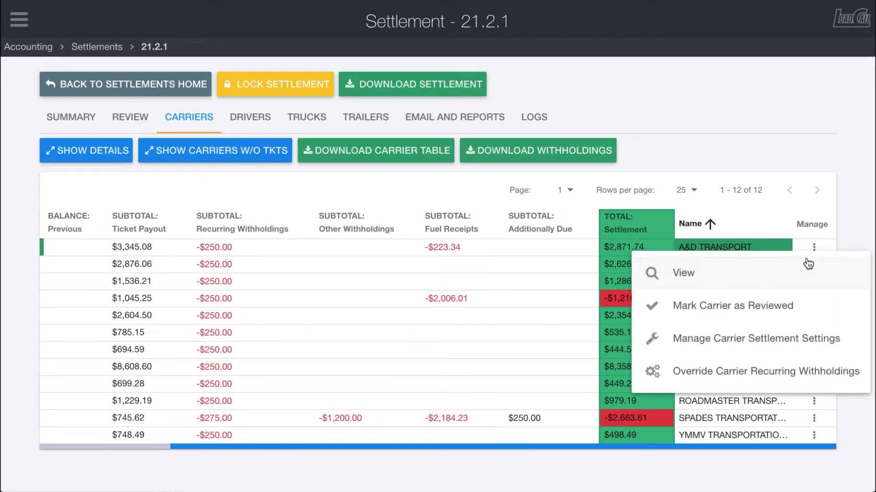
pyautogui.click(735, 312)
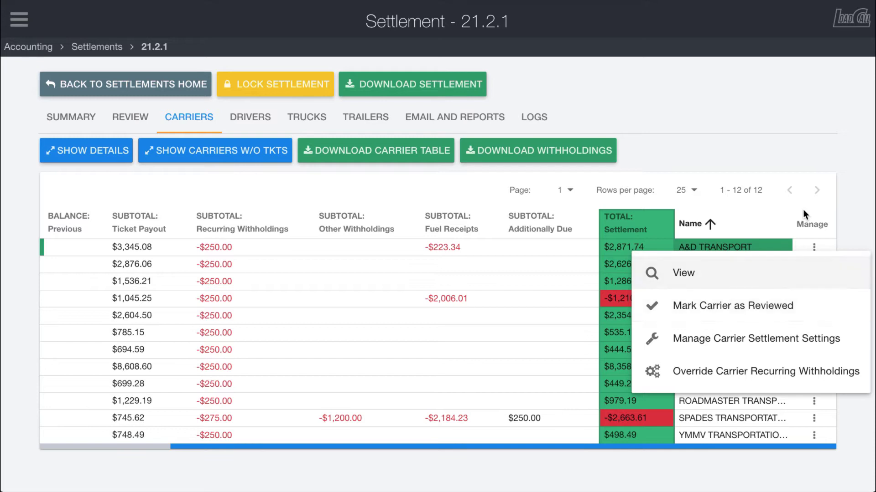
pyautogui.click(813, 248)
pyautogui.click(716, 298)
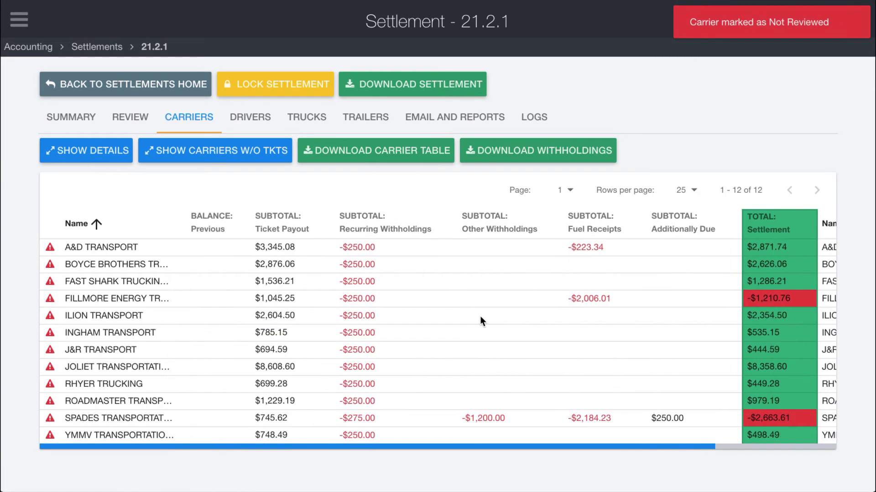
# Step: Look through A&D Transport's carrier settlement settings, including balance monitoring, payout type override, escrow account and email configuration, without changing them
pyautogui.click(812, 249)
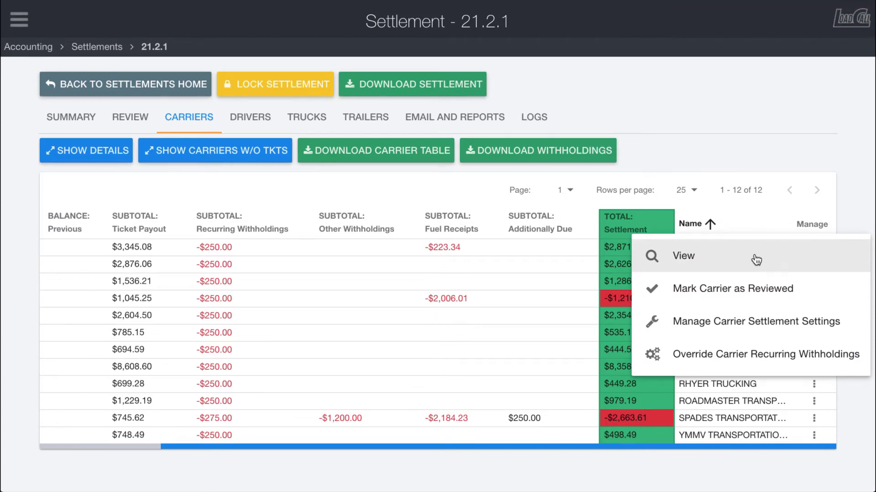
pyautogui.click(683, 322)
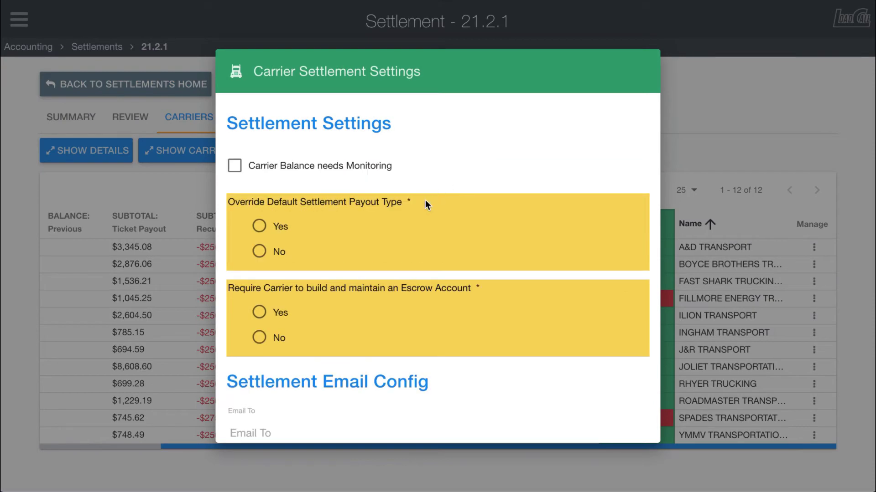
pyautogui.scroll(-3, 417, 225)
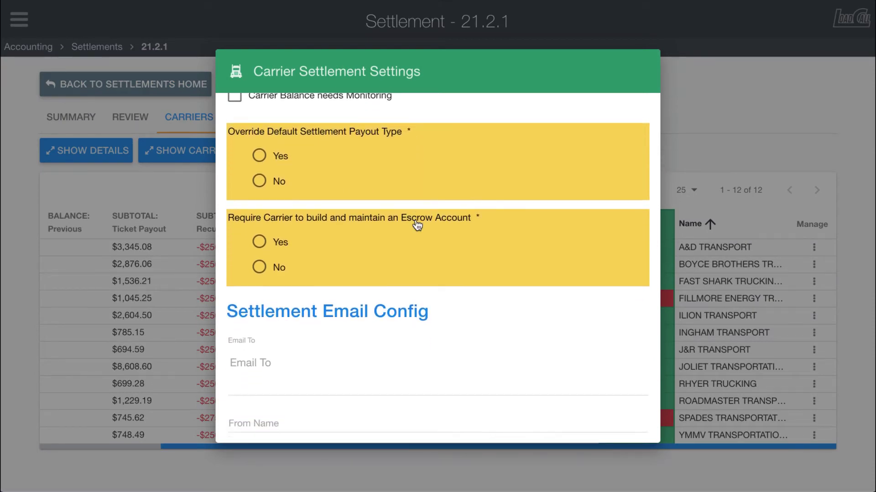
pyautogui.scroll(2, 418, 225)
pyautogui.scroll(1, 418, 226)
pyautogui.scroll(-6, 417, 225)
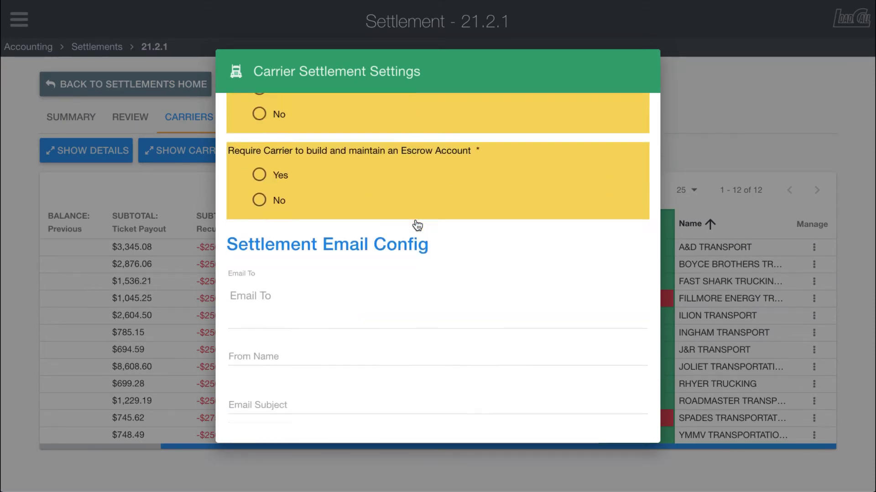
pyautogui.click(133, 267)
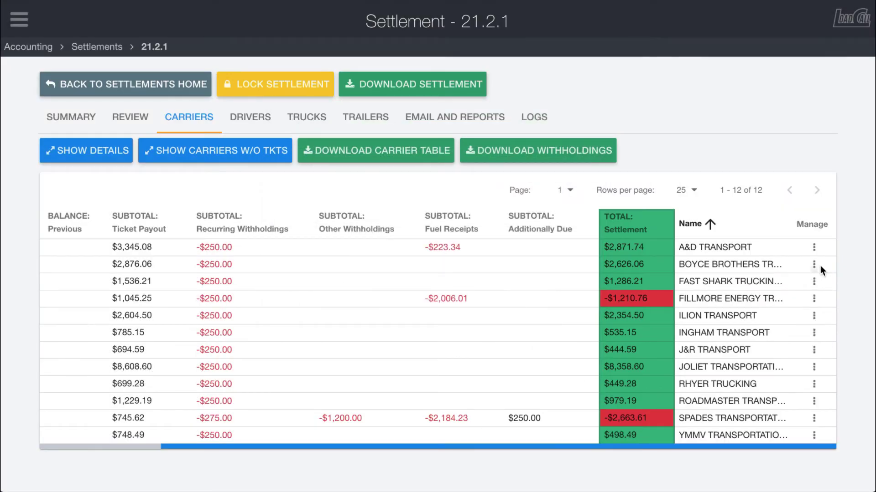
# Step: View the recurring withholding override options for Boyce Brothers Trucking and leave them without changes
pyautogui.click(814, 266)
pyautogui.click(749, 388)
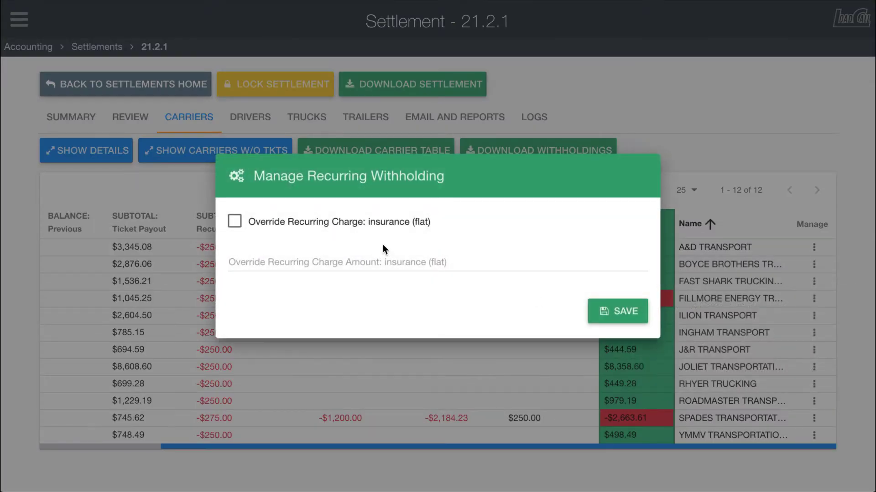
pyautogui.click(144, 422)
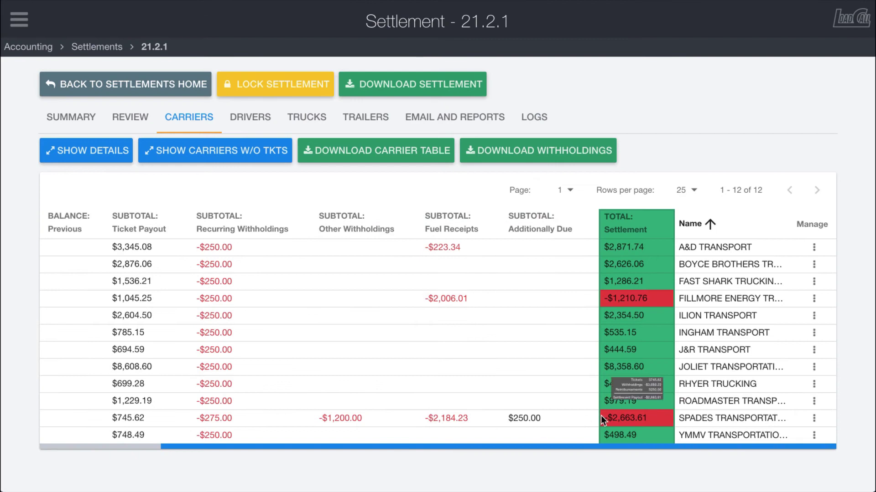
# Step: Override the flat insurance recurring charge for Spades Transportation with an amount of 200 and save it
pyautogui.hscroll(-5, 613, 429)
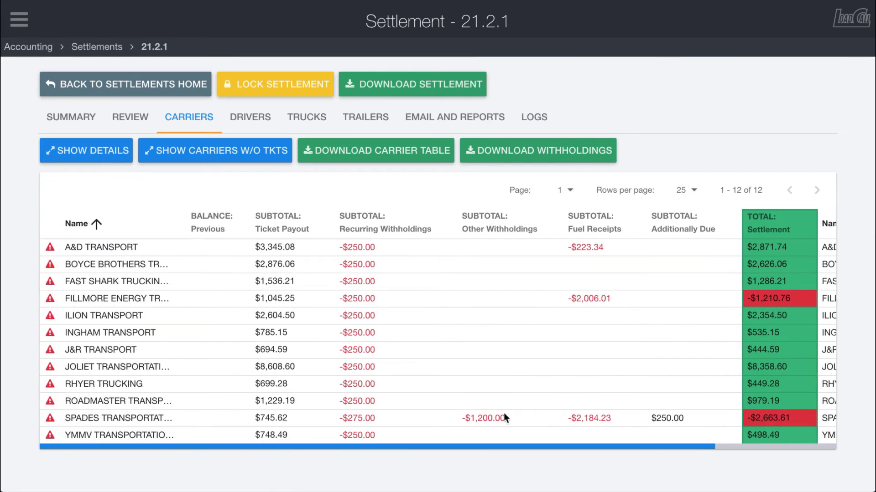
pyautogui.hscroll(5, 542, 409)
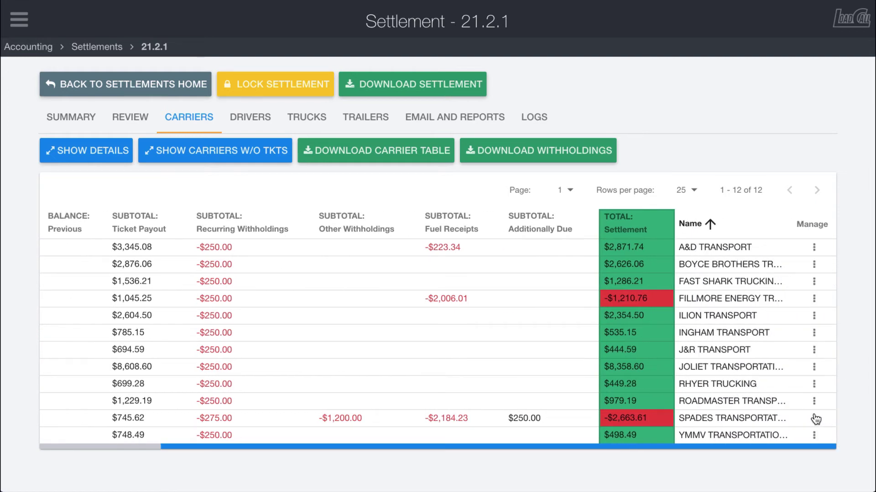
pyautogui.click(814, 418)
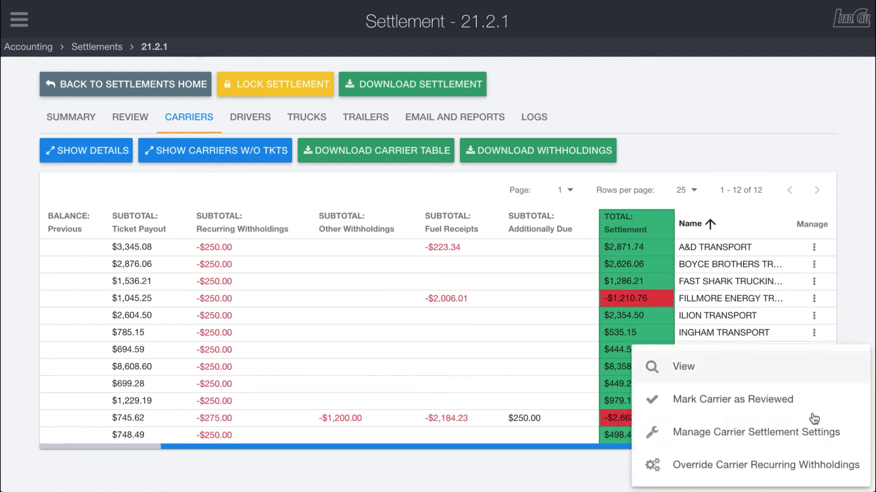
pyautogui.click(724, 464)
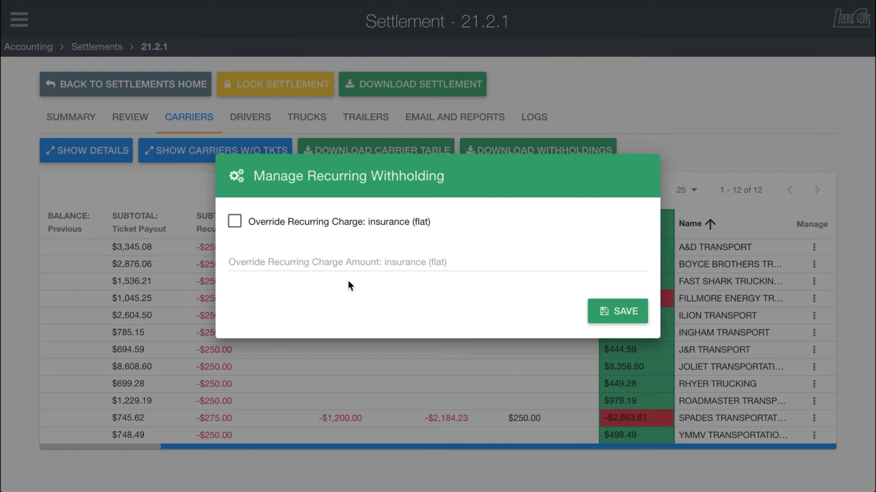
pyautogui.click(251, 226)
pyautogui.click(237, 262)
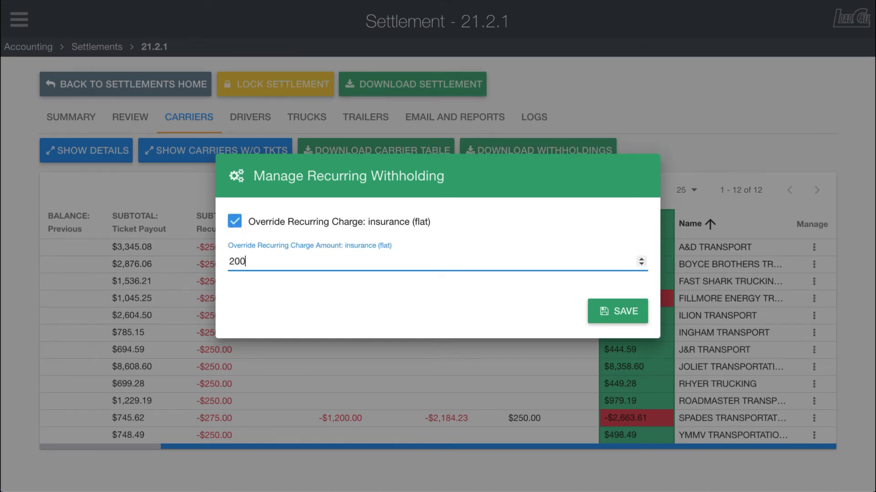
pyautogui.click(622, 314)
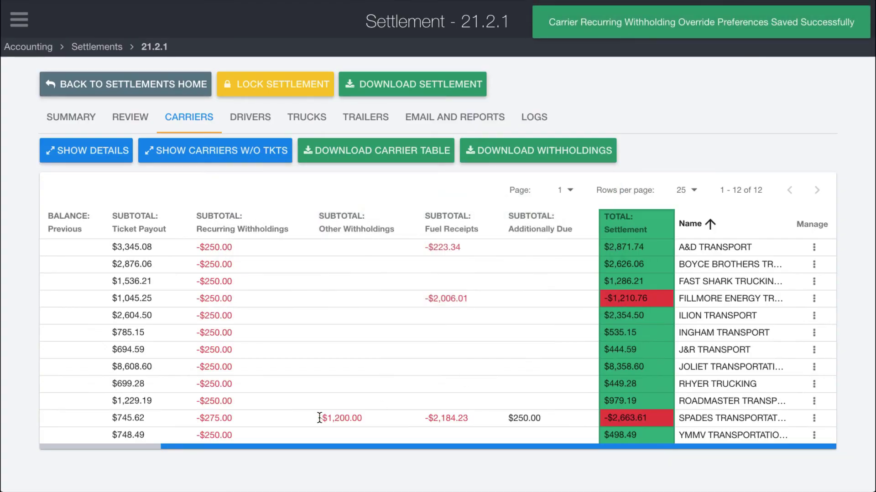
# Step: Check the saved recurring withholding override for Spades Transportation and save it again
pyautogui.click(814, 418)
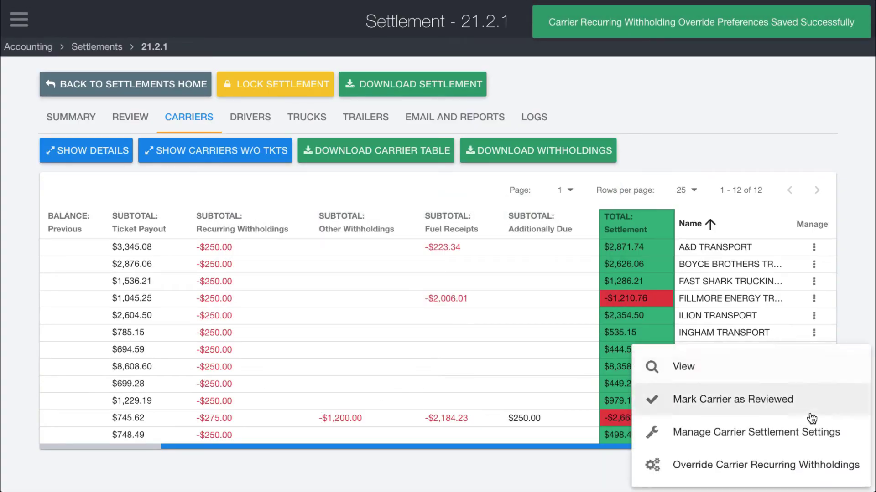
pyautogui.click(738, 470)
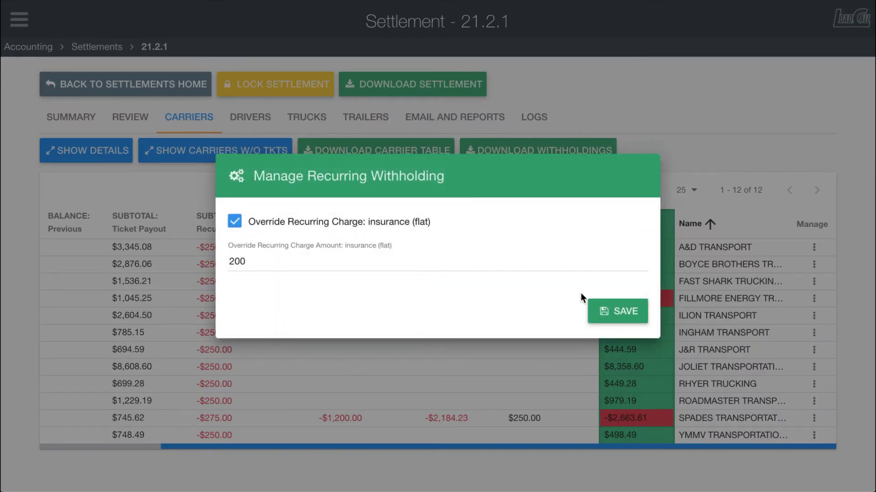
pyautogui.click(617, 312)
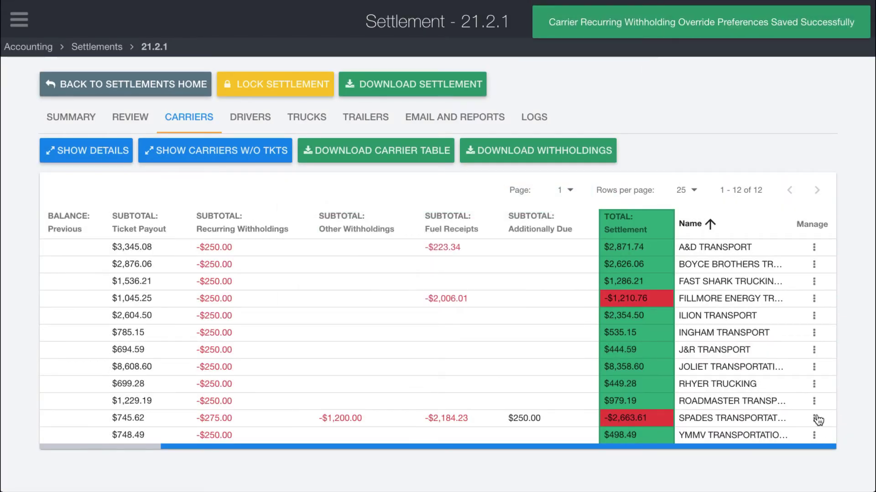
# Step: Refresh the carrier settlement of Spades Transportation and check its recurring withholdings in the carrier's summary and the carrier table
pyautogui.click(814, 418)
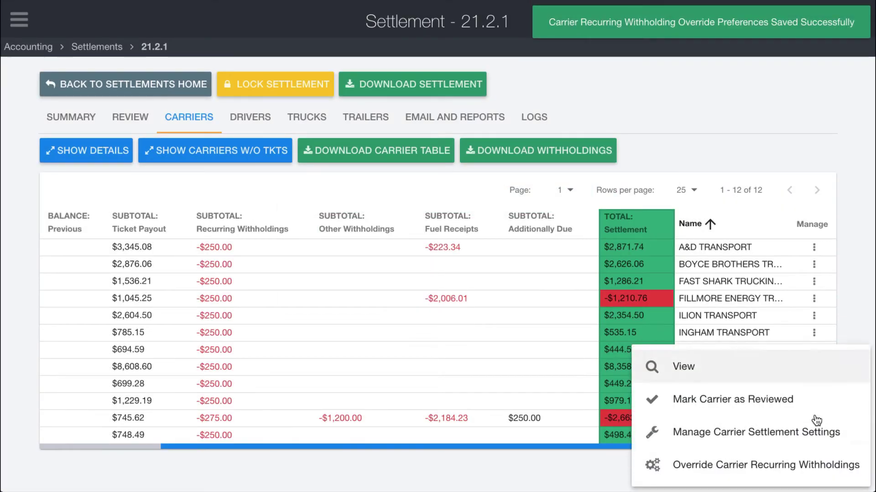
pyautogui.click(672, 366)
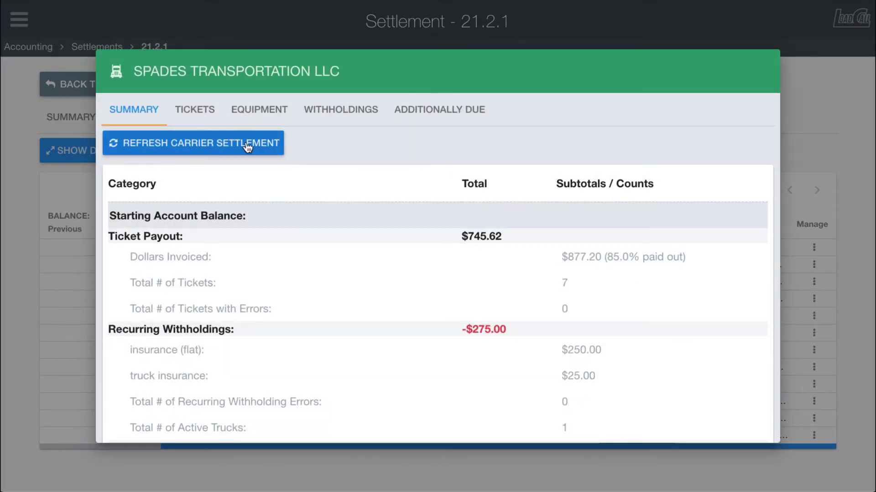
pyautogui.click(202, 135)
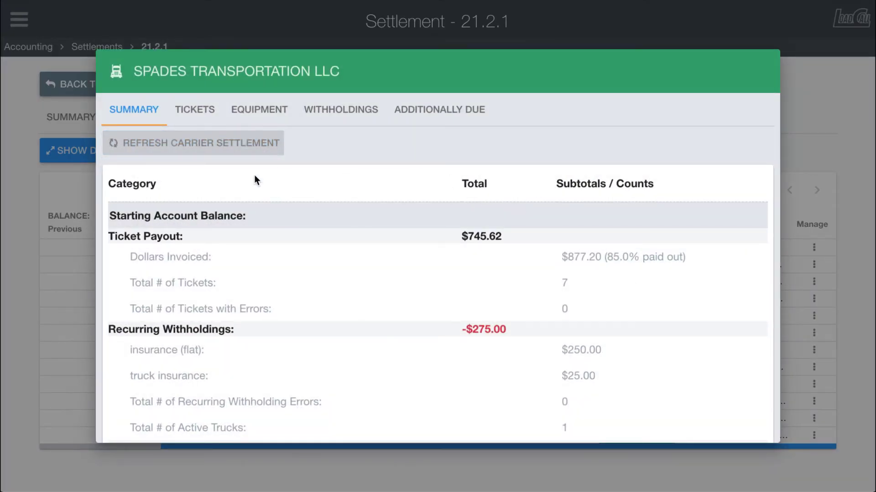
pyautogui.scroll(-3, 370, 250)
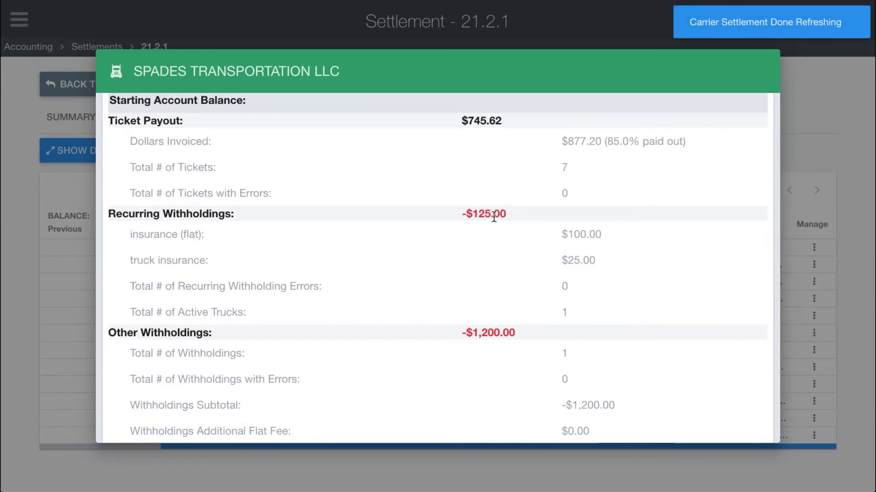
pyautogui.click(78, 247)
pyautogui.hscroll(-5, 324, 296)
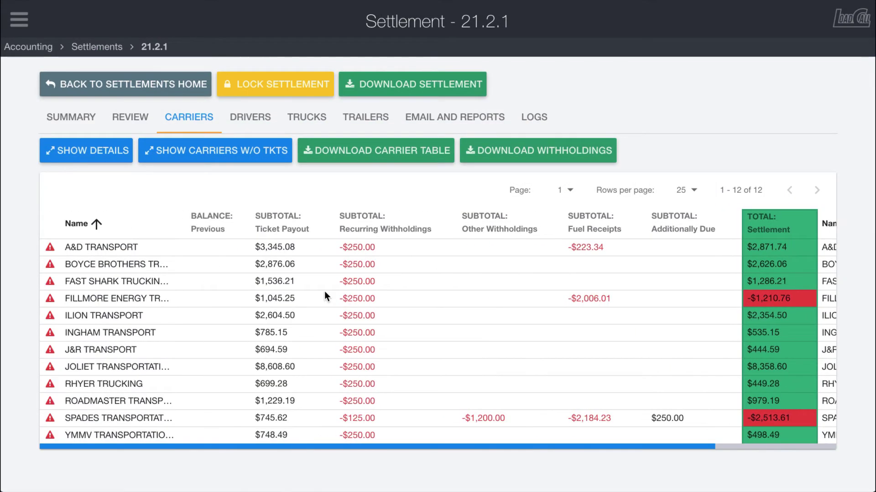
# Step: Check the settlement's overall summary and its refresh options for recurring withholdings, and return to the carrier table
pyautogui.click(75, 126)
pyautogui.scroll(-10, 372, 335)
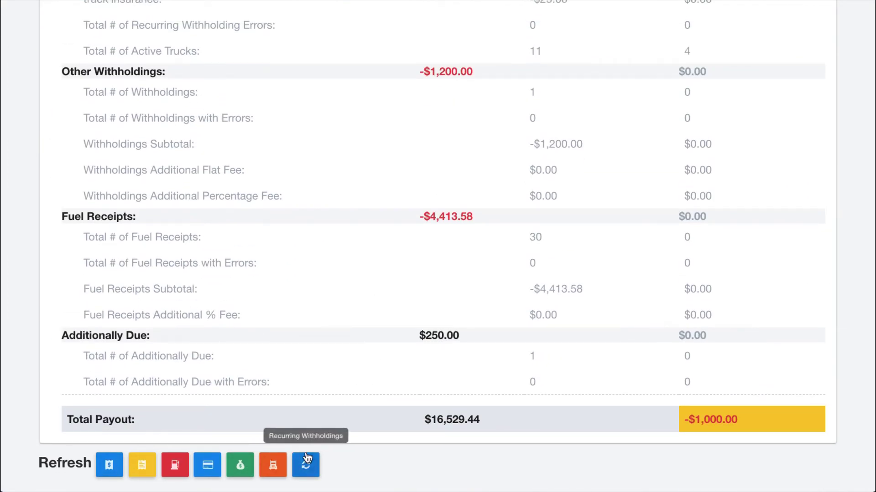
pyautogui.scroll(2, 308, 464)
pyautogui.scroll(10, 308, 465)
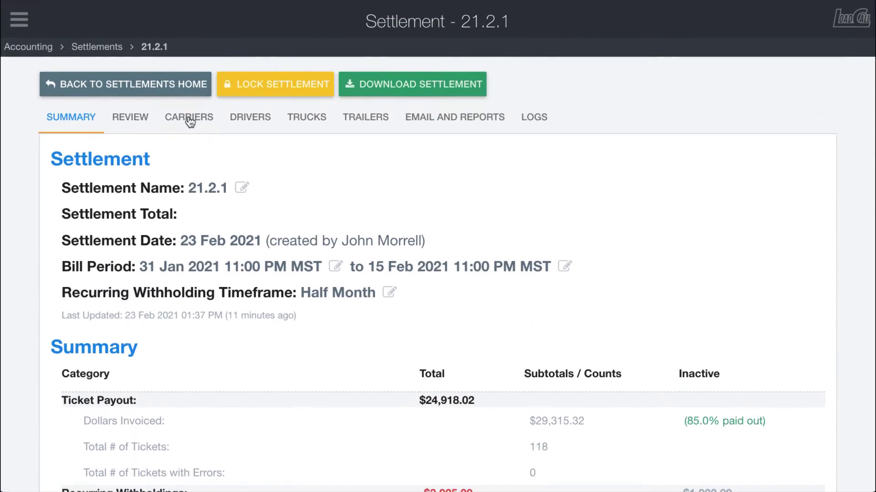
pyautogui.click(189, 119)
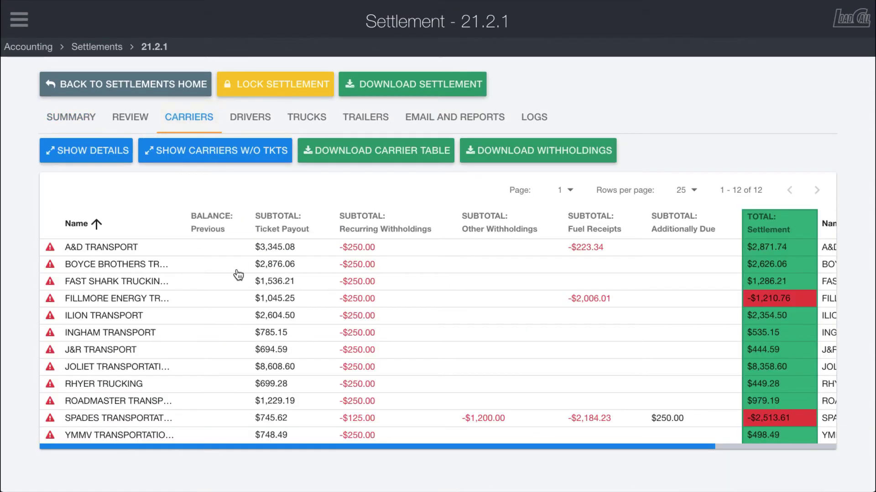
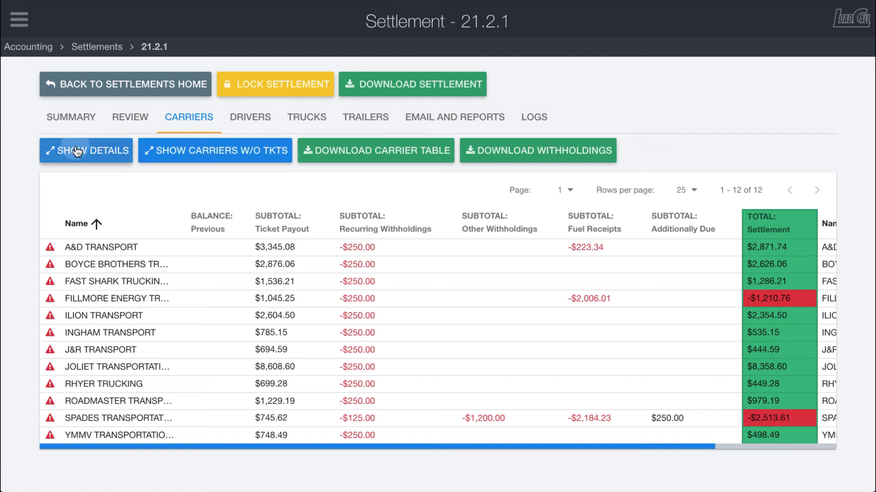
# Step: Examine the detailed carrier table, from ticket counts and withholdings through fuel receipts and reimbursements to the settlement totals
pyautogui.hscroll(3, 390, 312)
pyautogui.hscroll(1, 391, 311)
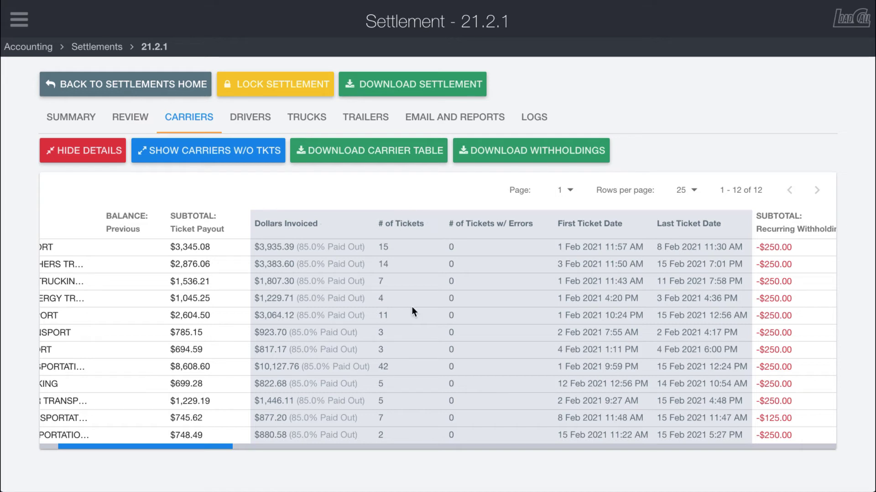
pyautogui.hscroll(10, 503, 302)
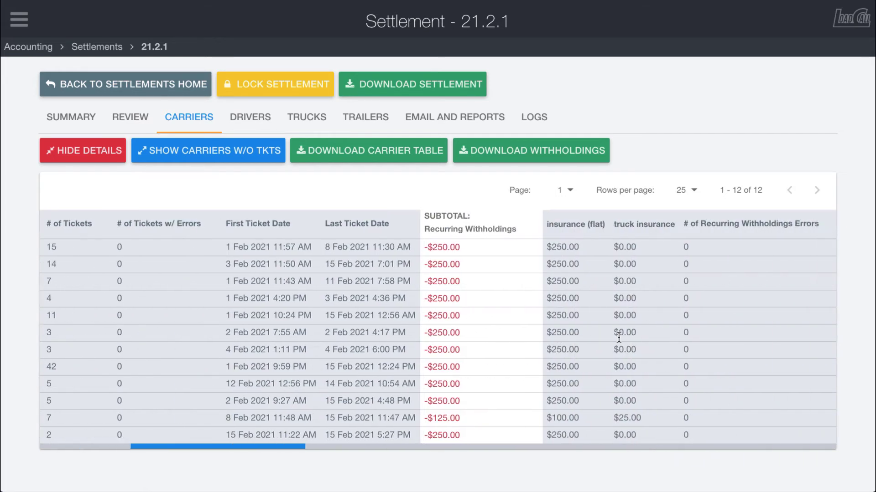
pyautogui.hscroll(12, 462, 347)
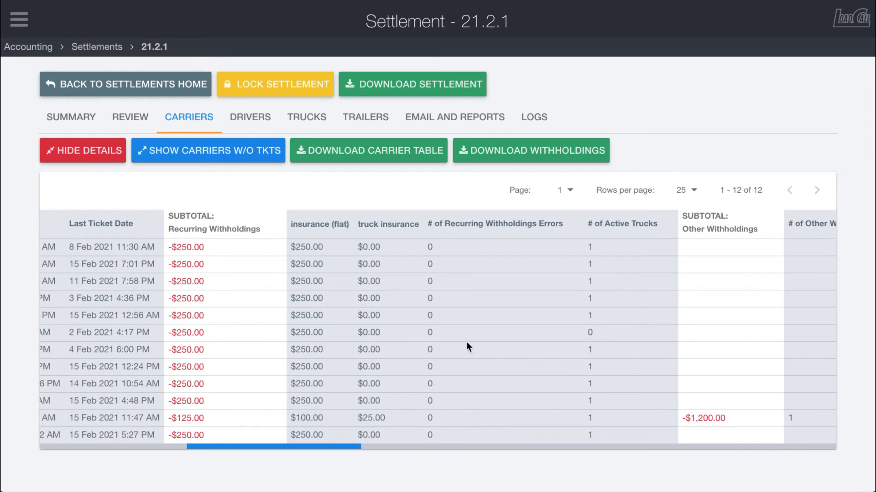
pyautogui.hscroll(20, 500, 330)
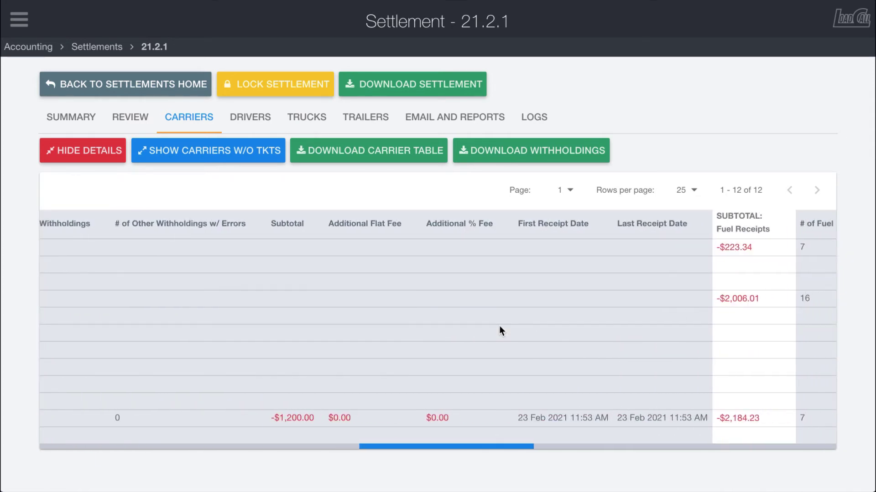
pyautogui.hscroll(20, 500, 329)
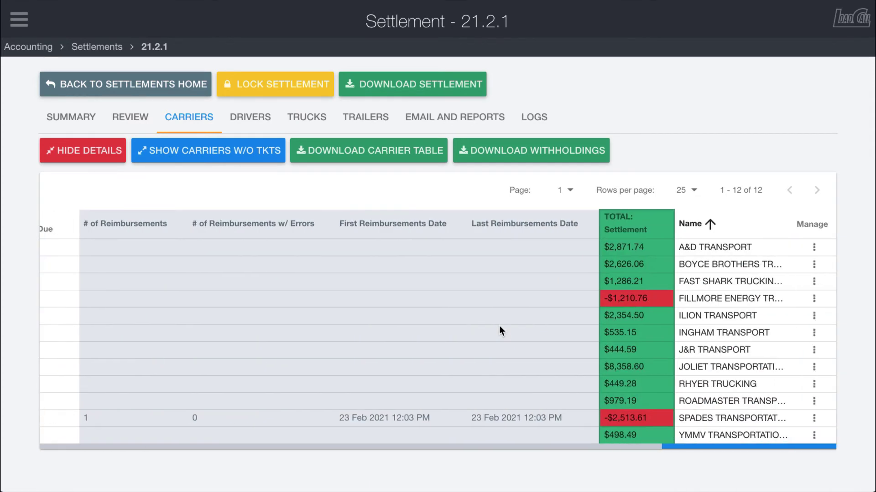
pyautogui.hscroll(-20, 500, 330)
pyautogui.hscroll(-20, 500, 328)
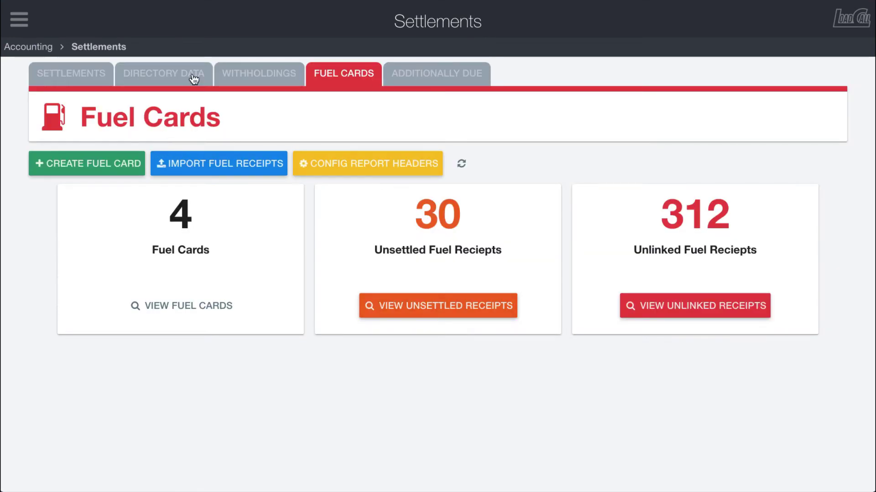
# Step: Reopen settlement 21.2.1 from the settlements list and show its carriers
pyautogui.click(69, 65)
pyautogui.click(824, 270)
pyautogui.click(788, 276)
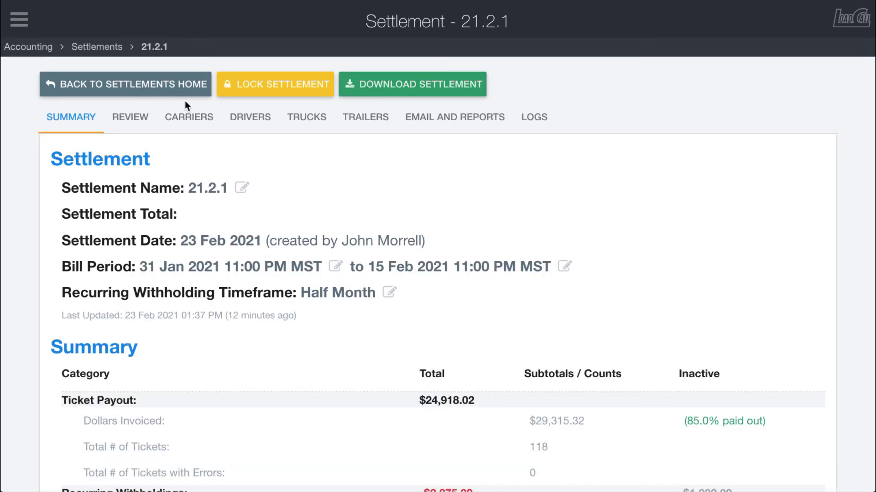
pyautogui.click(200, 117)
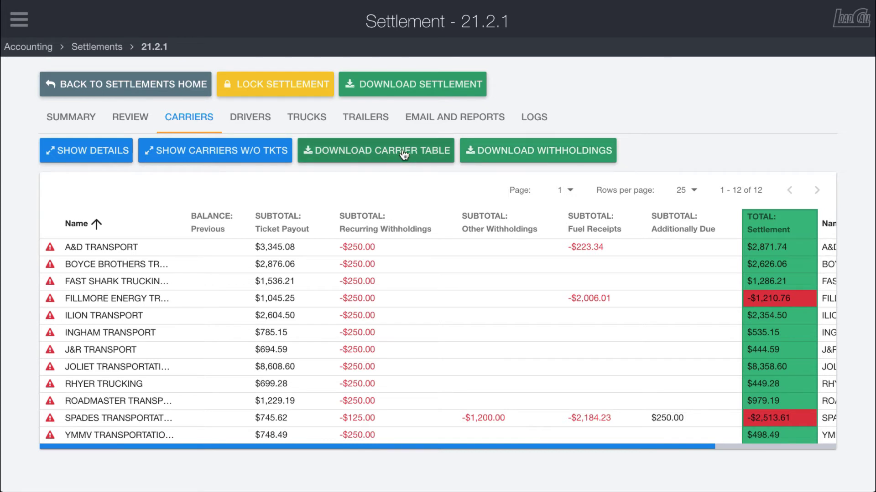
# Step: View the carriers without tickets and the detail columns in the carrier table, and hide both again
pyautogui.click(196, 154)
pyautogui.click(194, 151)
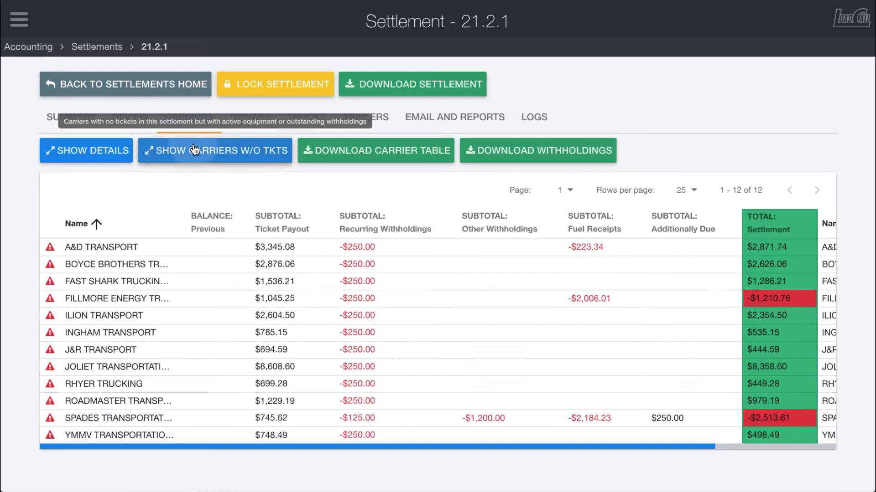
pyautogui.click(195, 151)
pyautogui.click(98, 153)
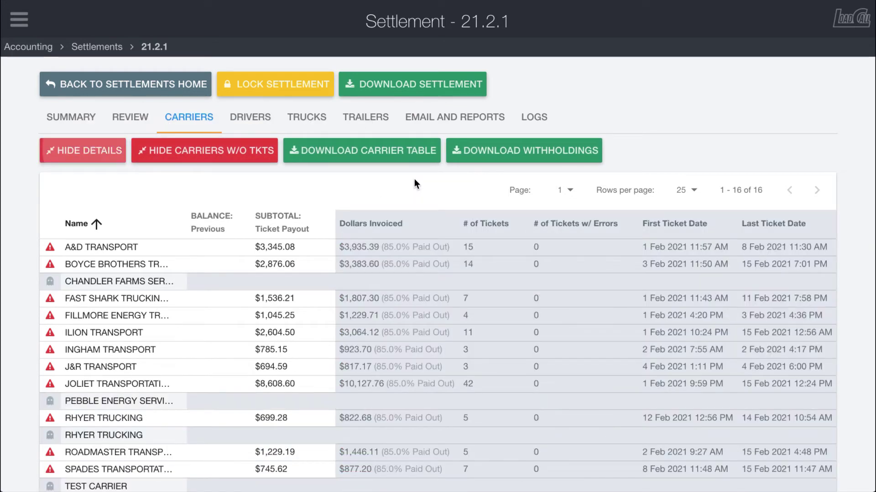
pyautogui.click(210, 155)
pyautogui.click(87, 151)
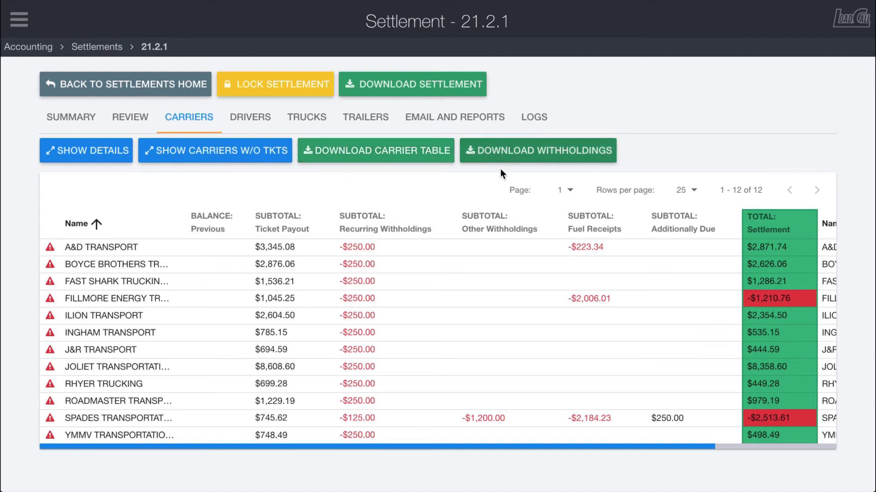
# Step: View the carrier settlement of A&D Transport from the carrier table
pyautogui.hscroll(5, 457, 282)
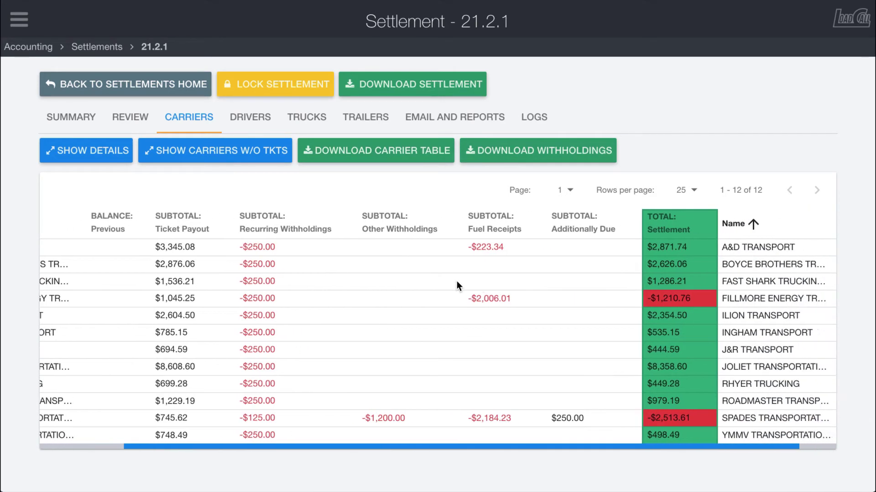
pyautogui.hscroll(2, 456, 282)
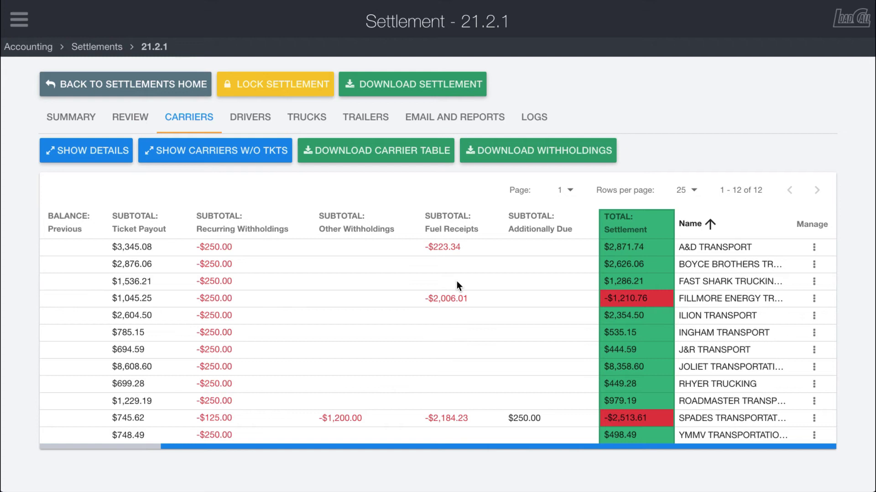
pyautogui.click(814, 247)
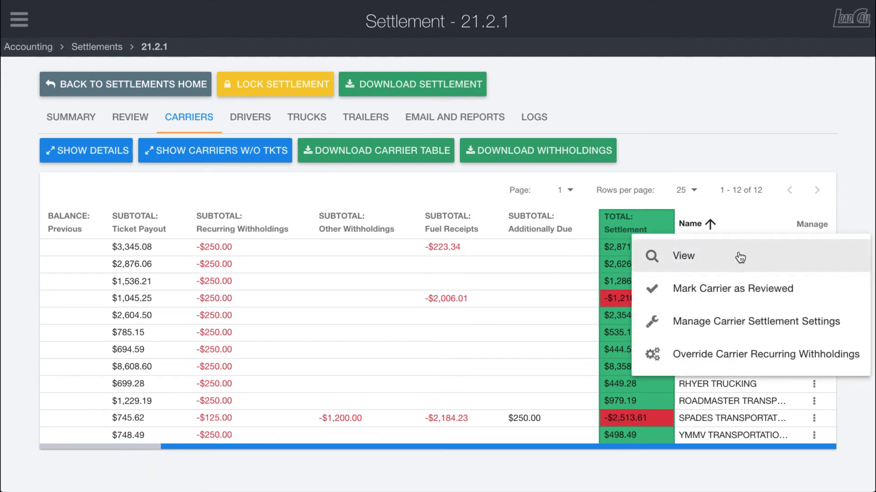
pyautogui.click(678, 257)
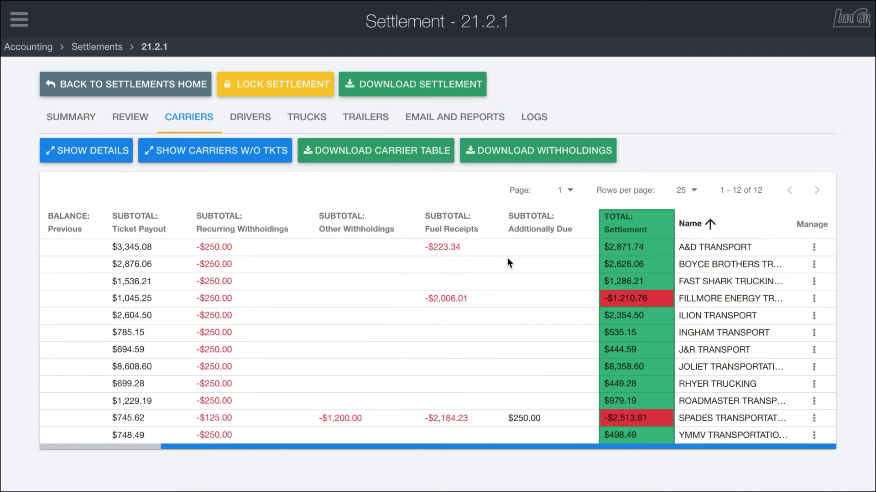
# Step: Look across the carrier subtotals and review the summary of A&D Transport's settlement, including its withholdings and fuel receipts
pyautogui.hscroll(-3, 507, 258)
pyautogui.hscroll(-4, 510, 262)
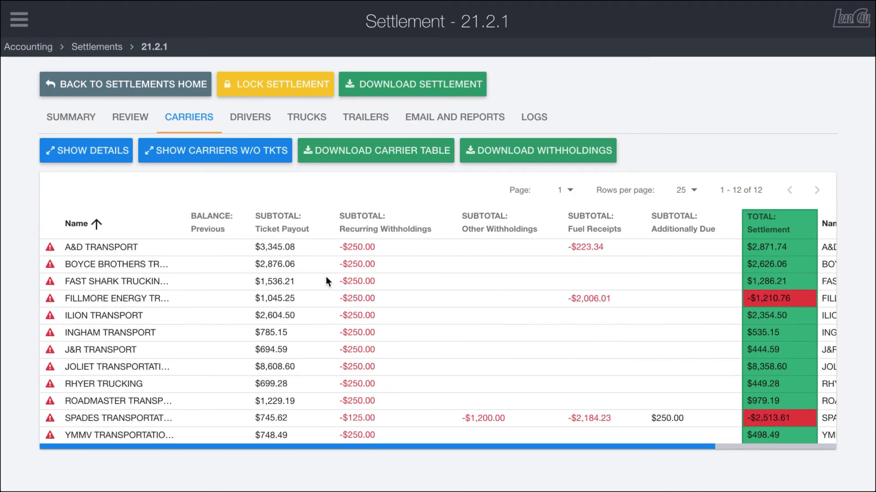
pyautogui.hscroll(5, 456, 283)
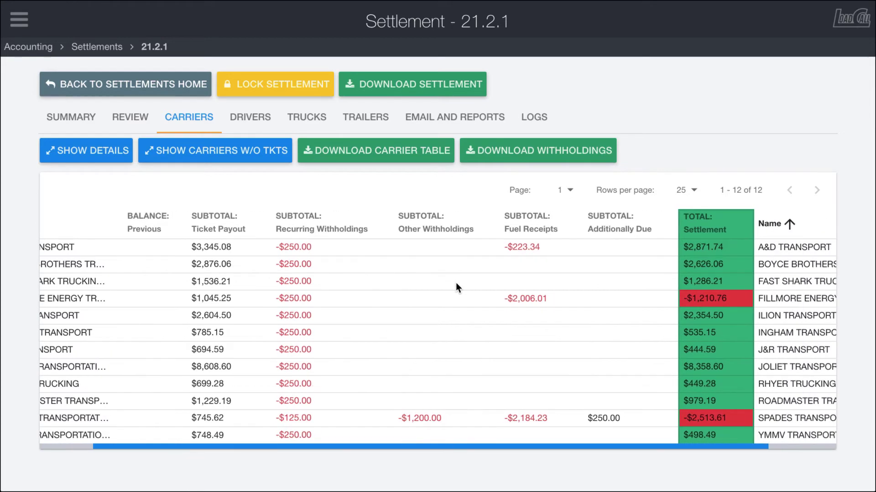
pyautogui.hscroll(2, 455, 282)
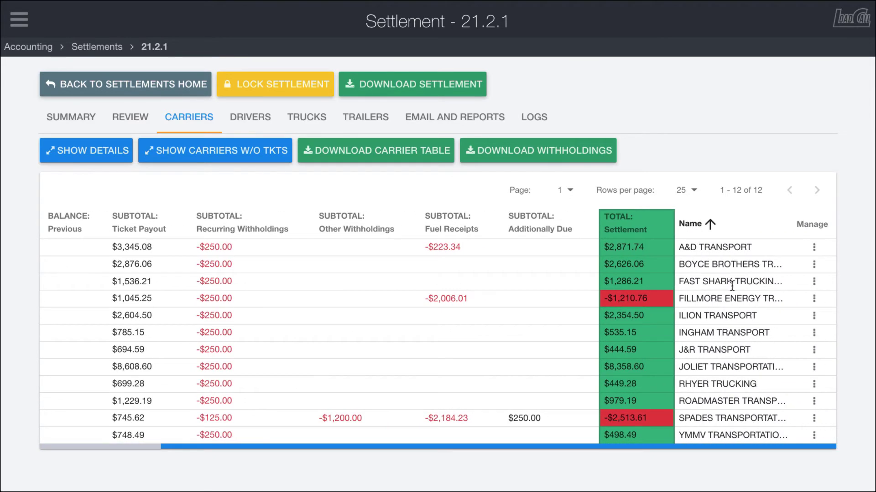
pyautogui.click(814, 247)
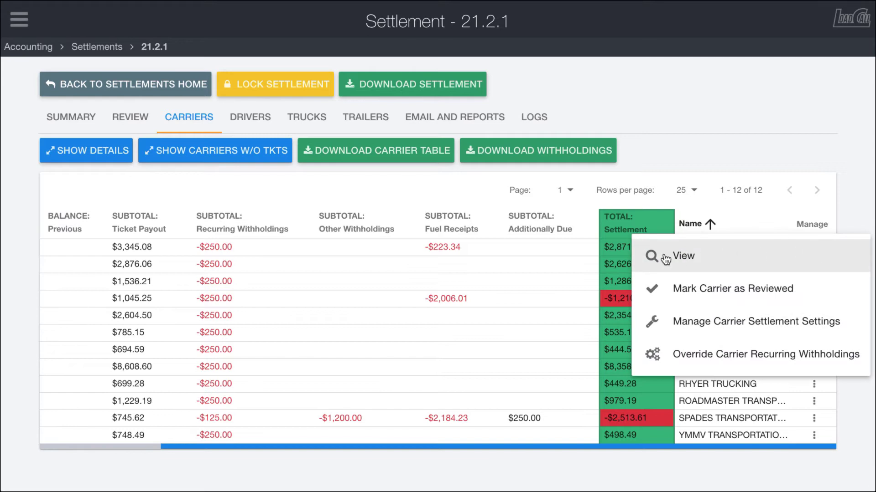
pyautogui.click(679, 255)
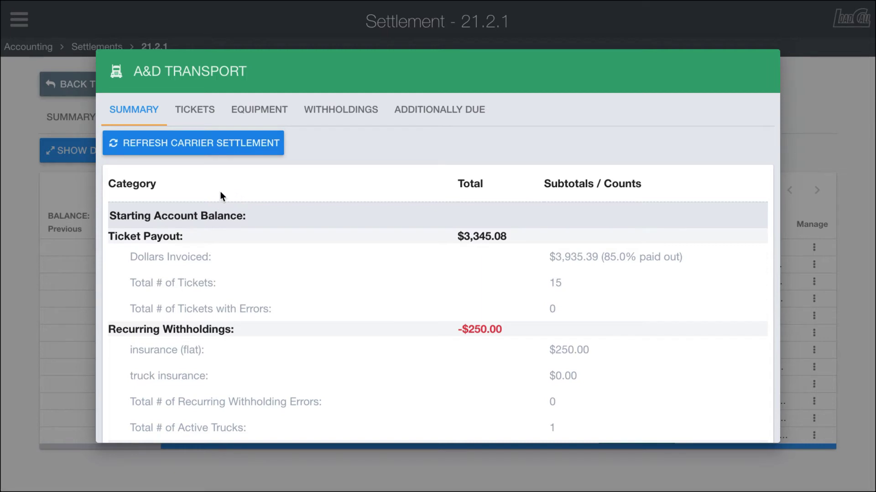
pyautogui.scroll(-4, 239, 233)
pyautogui.scroll(-3, 239, 233)
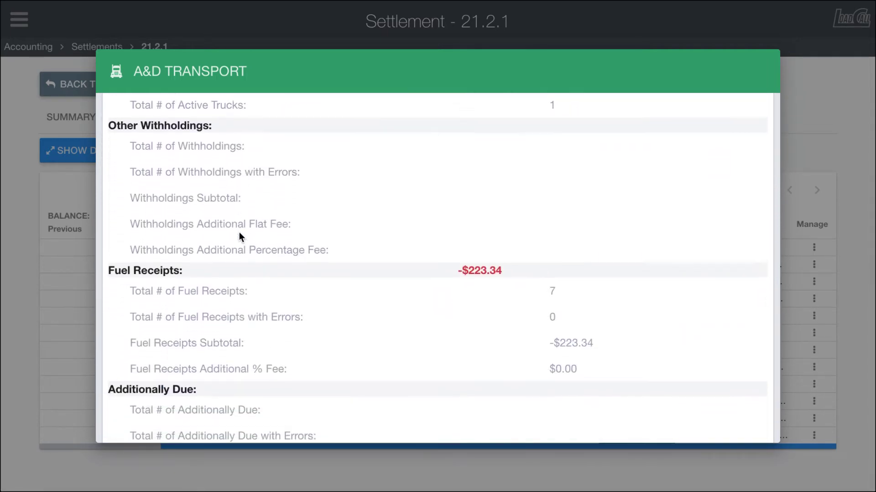
pyautogui.scroll(8, 239, 232)
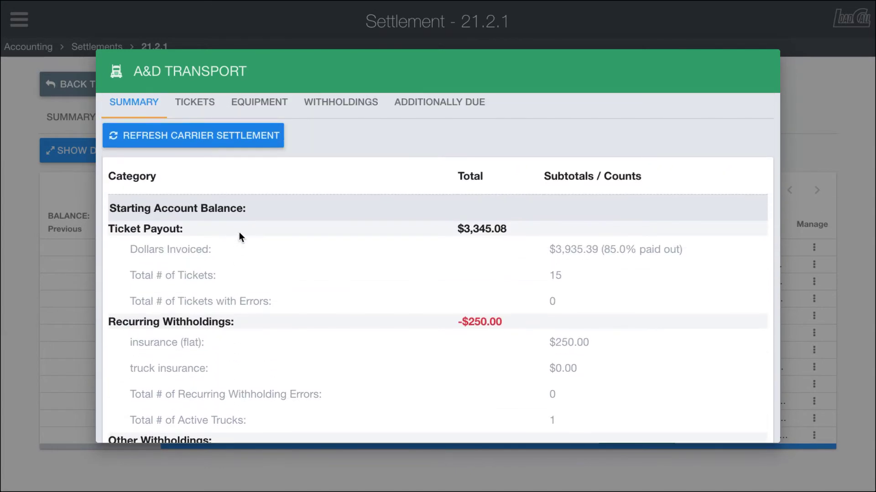
pyautogui.scroll(1, 239, 232)
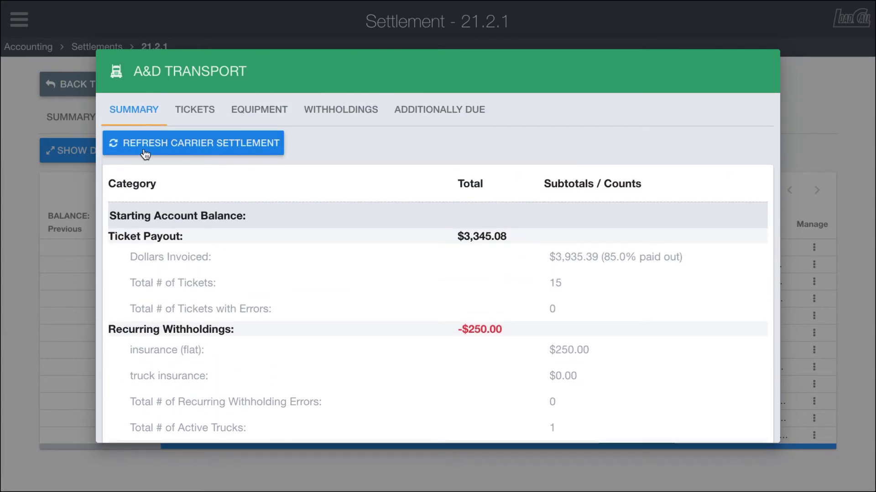
# Step: Close the carrier's details and compare them with the categories in the overall settlement summary
pyautogui.click(46, 195)
pyautogui.click(66, 120)
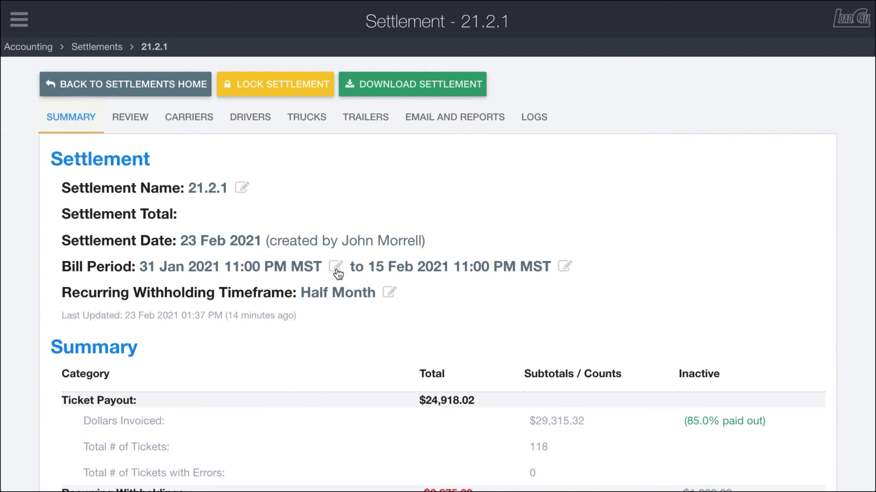
pyautogui.scroll(-5, 255, 338)
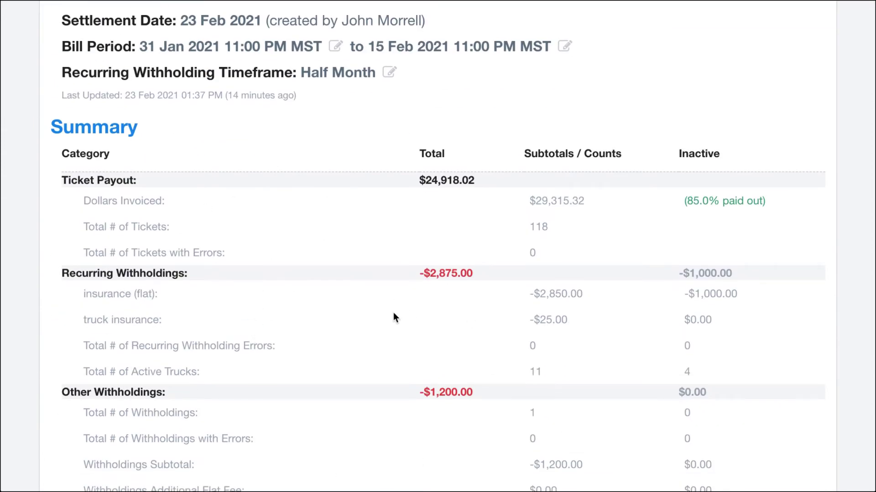
pyautogui.scroll(5, 393, 312)
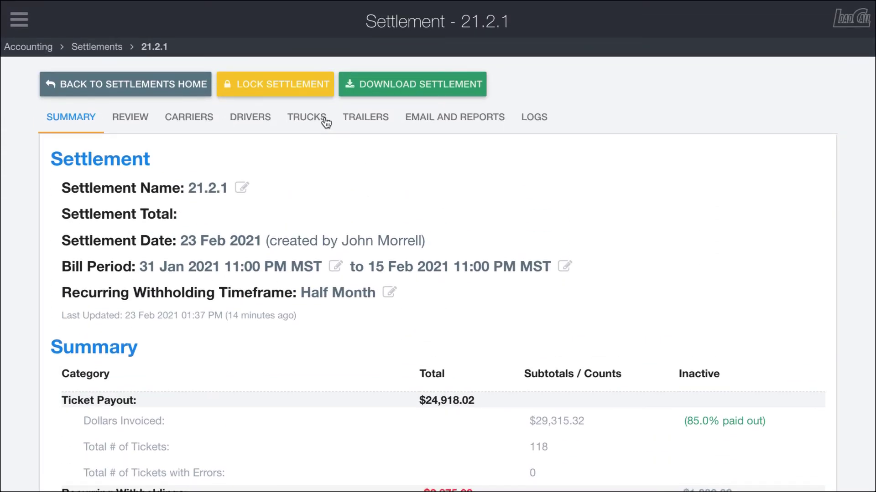
# Step: Reopen A&D Transport's carrier settlement and check its summary from ticket payout and recurring withholdings down to the total payout
pyautogui.click(206, 123)
pyautogui.click(814, 248)
pyautogui.click(766, 248)
pyautogui.scroll(-1, 302, 228)
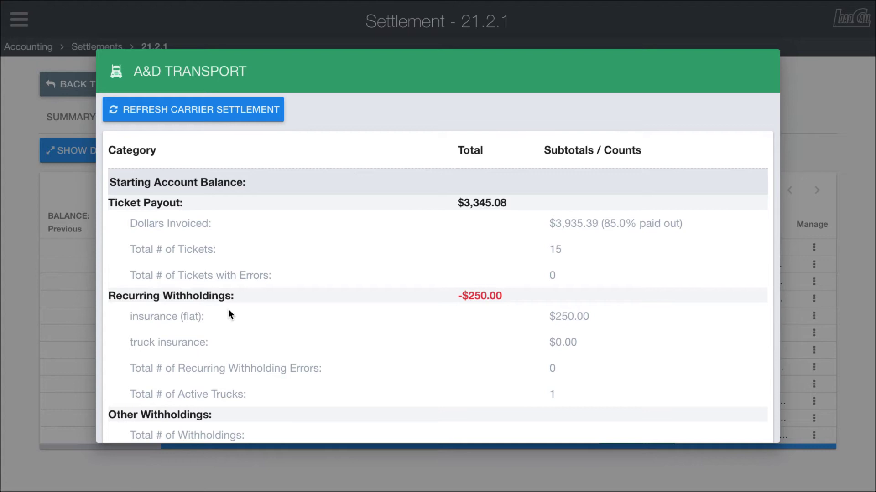
pyautogui.scroll(-5, 398, 335)
pyautogui.scroll(-5, 398, 337)
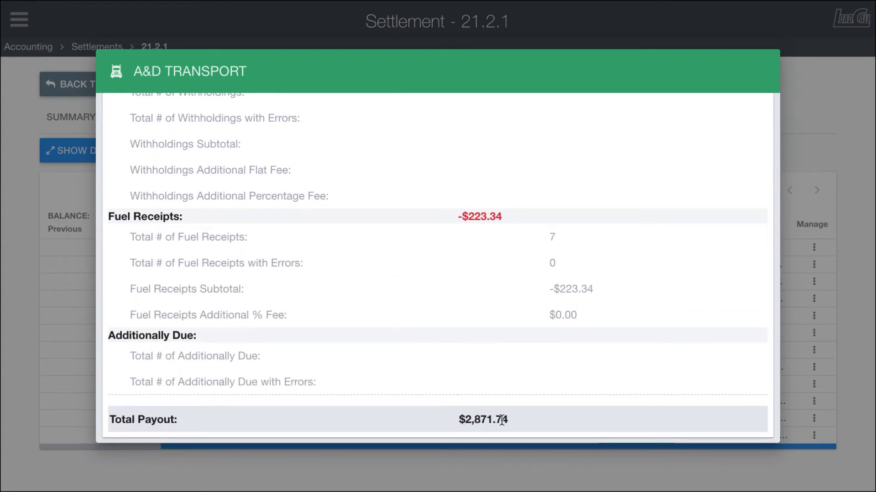
pyautogui.moveTo(465, 419); pyautogui.dragTo(527, 426)
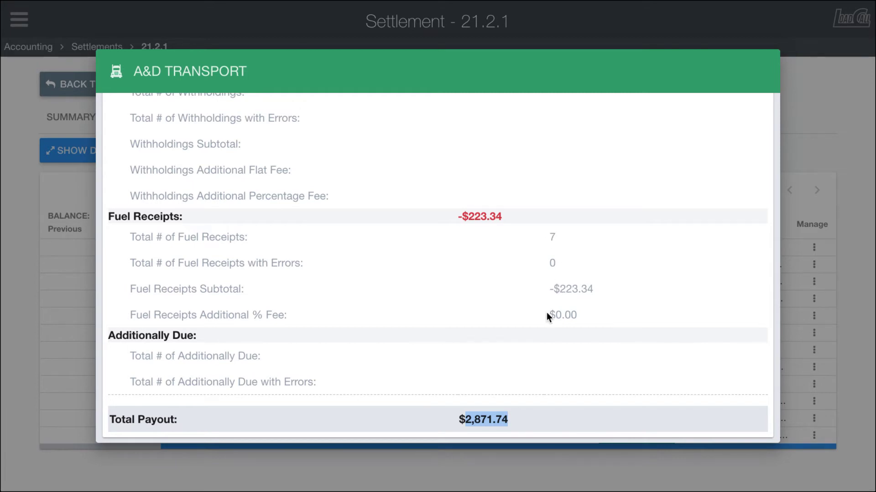
pyautogui.scroll(5, 529, 321)
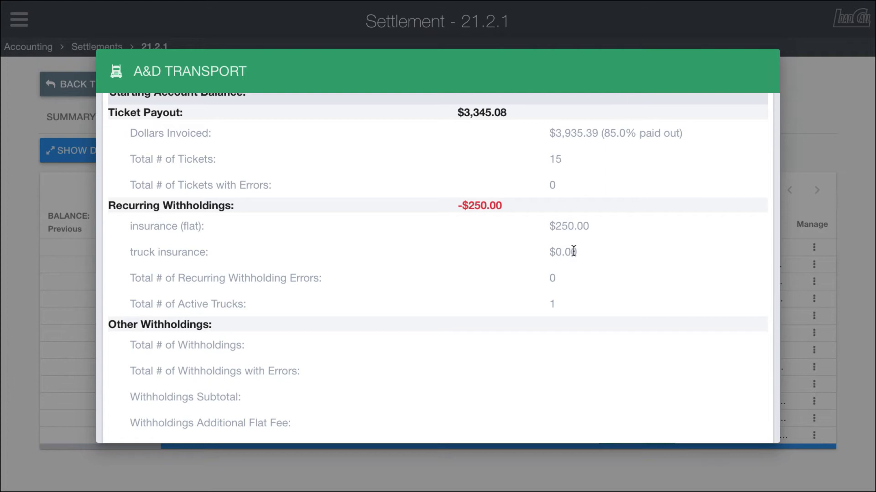
pyautogui.scroll(3, 533, 269)
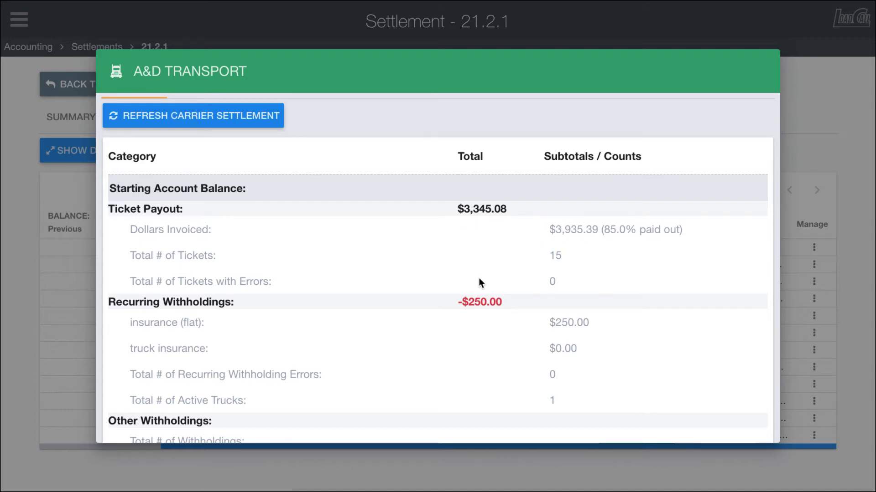
# Step: Review A&D Transport's settlement tickets, from pickup and dropoff to the settlement and invoiced totals of each ticket
pyautogui.scroll(1, 520, 278)
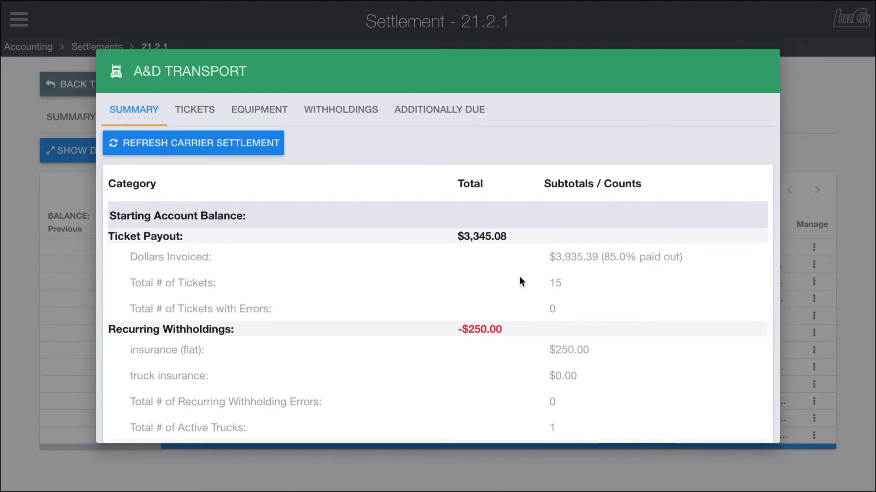
pyautogui.click(185, 112)
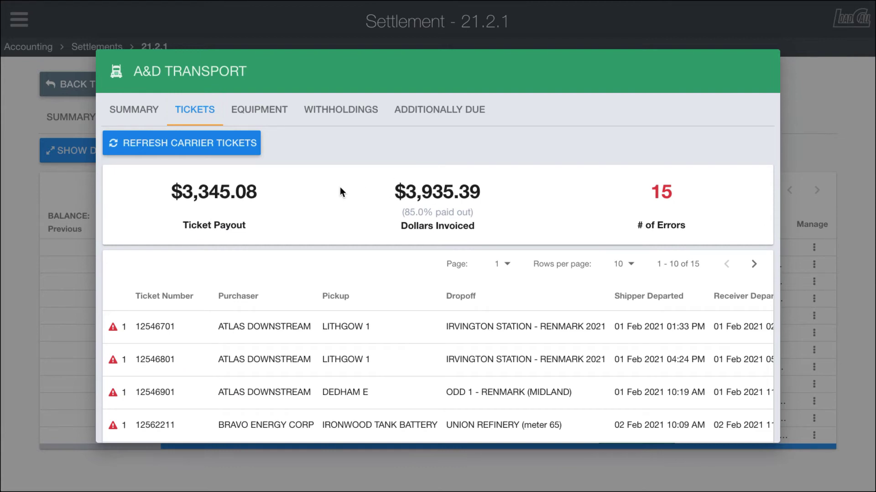
pyautogui.scroll(-5, 340, 186)
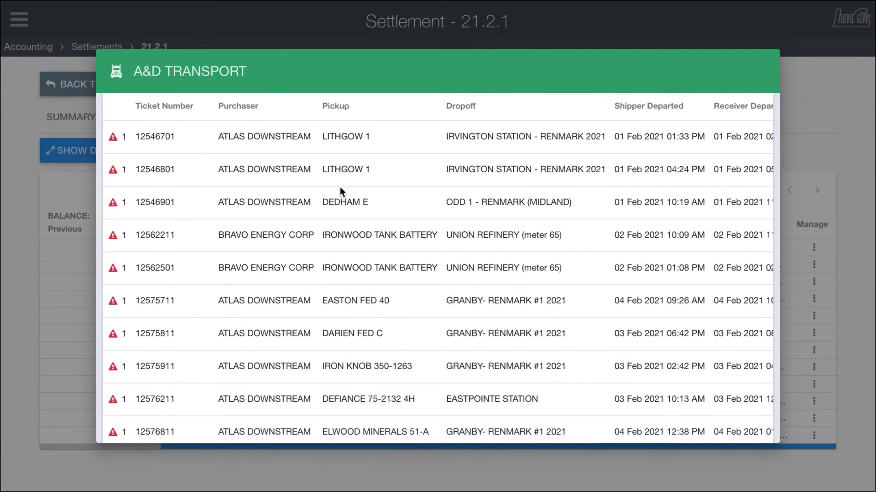
pyautogui.scroll(1, 340, 189)
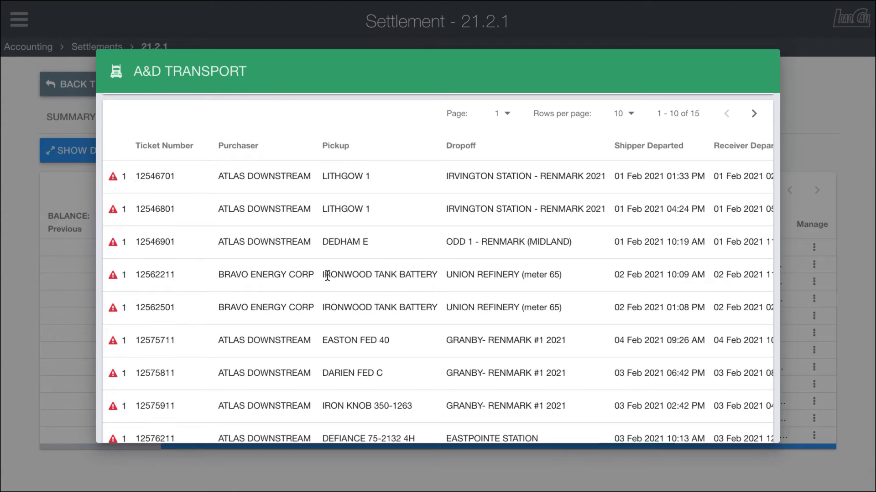
pyautogui.scroll(-1, 315, 277)
pyautogui.scroll(4, 314, 277)
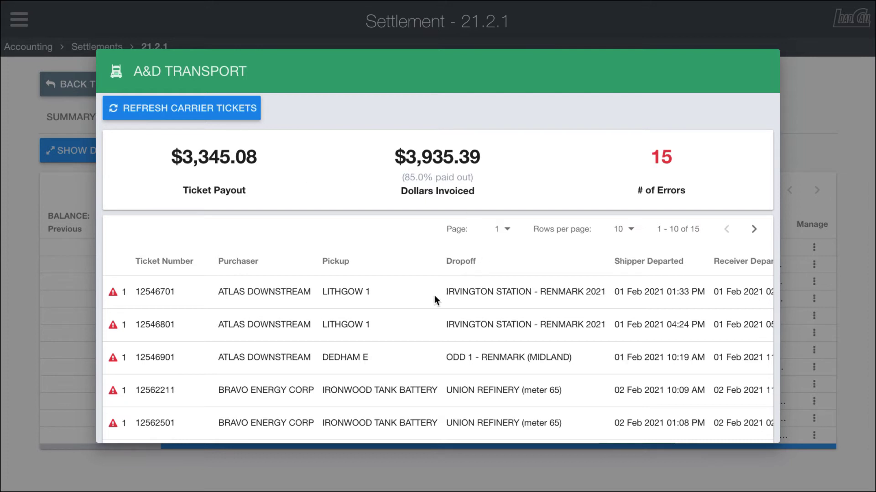
pyautogui.scroll(-1, 434, 297)
pyautogui.hscroll(10, 434, 294)
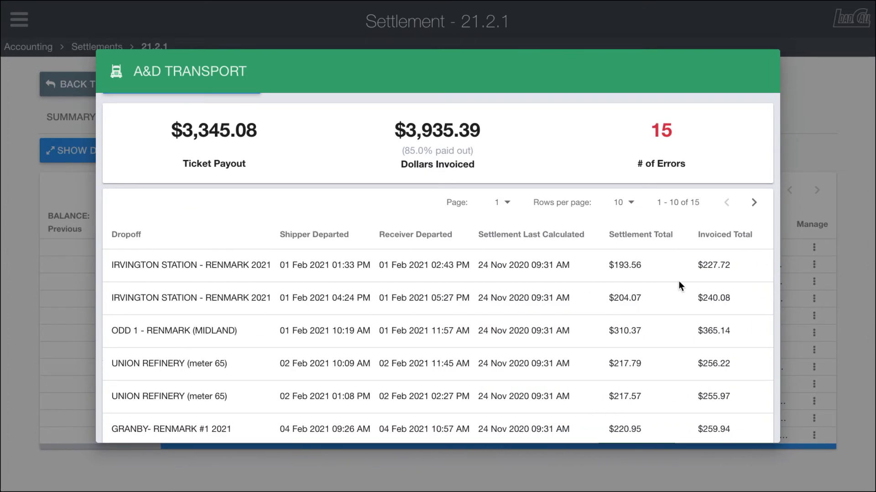
# Step: View the details of the first ticket, from Lithgow 1 to Irvington Station, and return to the carrier's ticket list
pyautogui.click(750, 265)
pyautogui.click(740, 268)
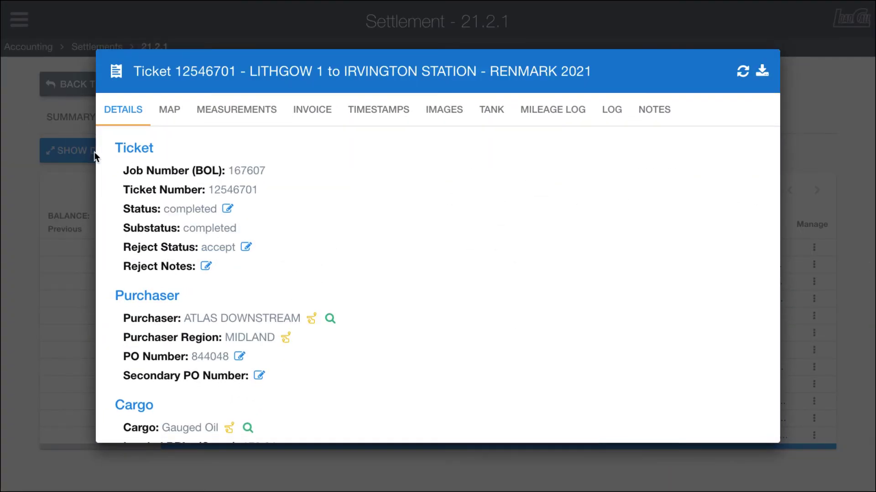
pyautogui.click(52, 222)
pyautogui.hscroll(-10, 390, 273)
pyautogui.scroll(2, 389, 272)
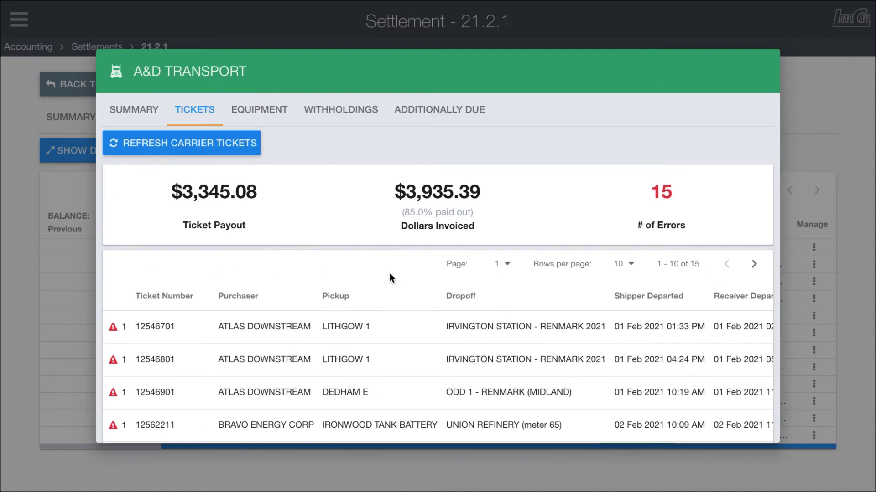
# Step: Examine A&D Transport's active trucks and trailers, and view the settlement settings of the active truck
pyautogui.click(255, 111)
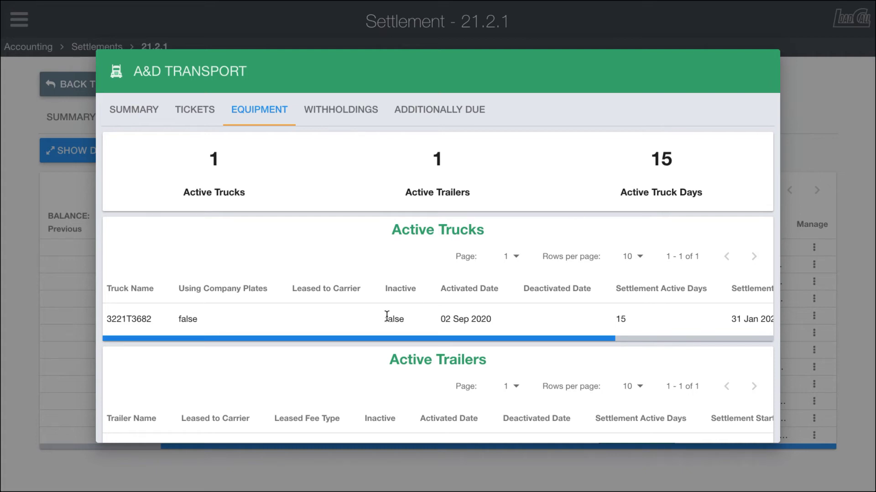
pyautogui.scroll(-2, 273, 267)
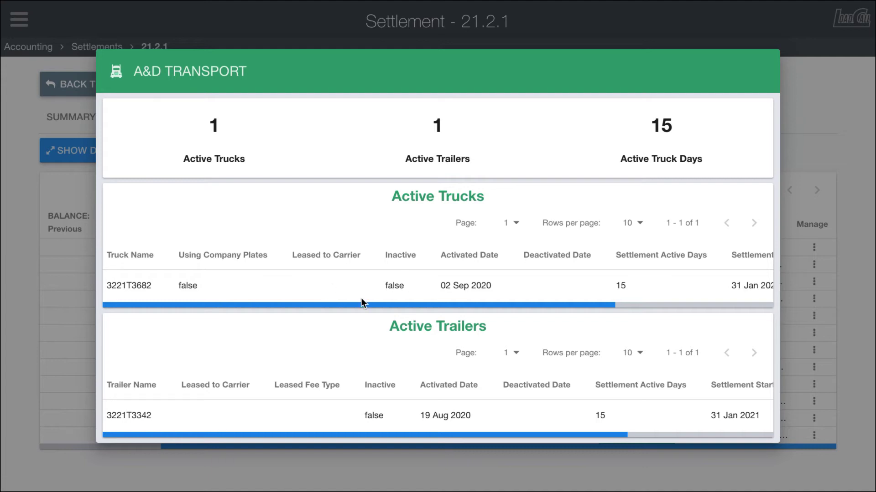
pyautogui.moveTo(352, 305); pyautogui.dragTo(410, 303)
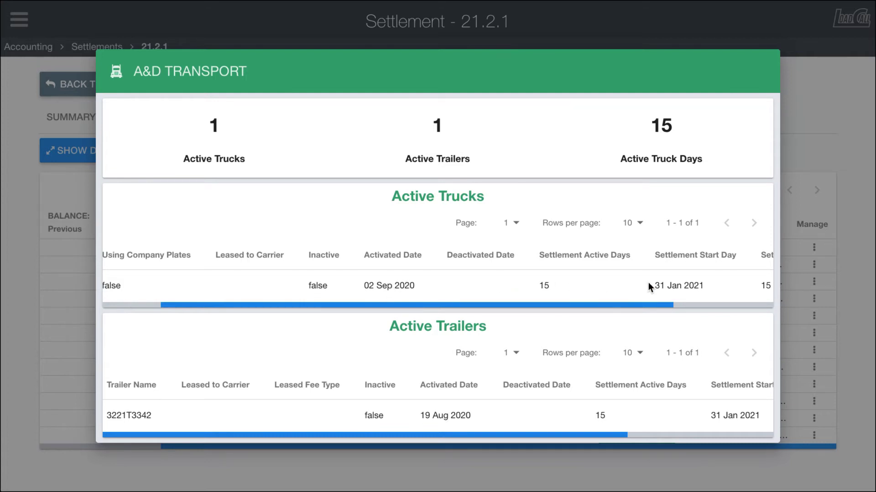
pyautogui.moveTo(551, 304); pyautogui.dragTo(661, 299)
pyautogui.click(750, 286)
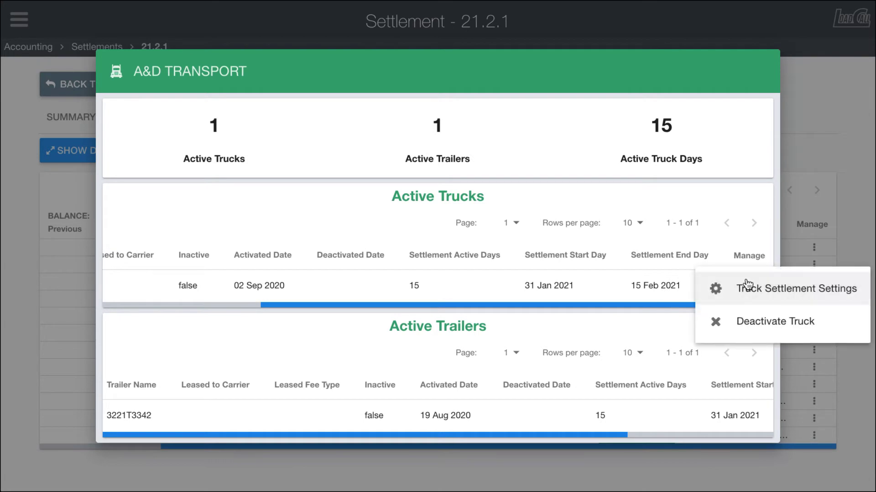
pyautogui.click(724, 289)
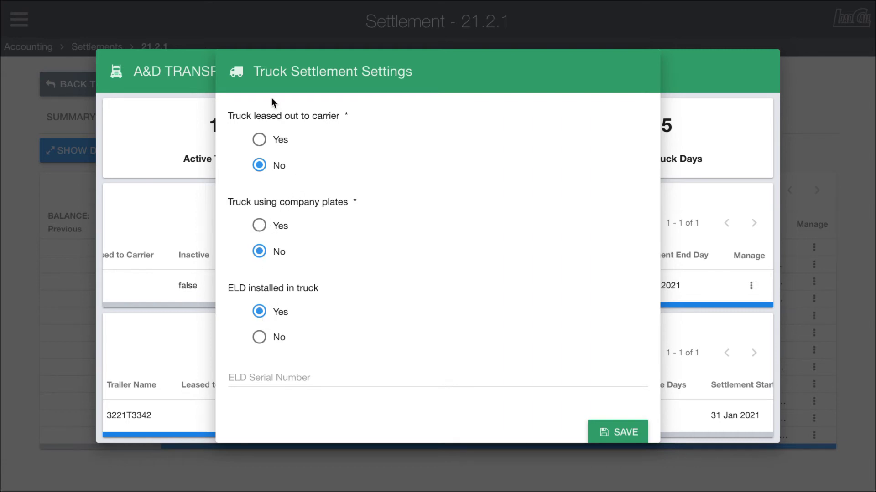
pyautogui.click(176, 236)
# Step: Check the active truck's management options and look across its activation and settlement dates
pyautogui.click(751, 286)
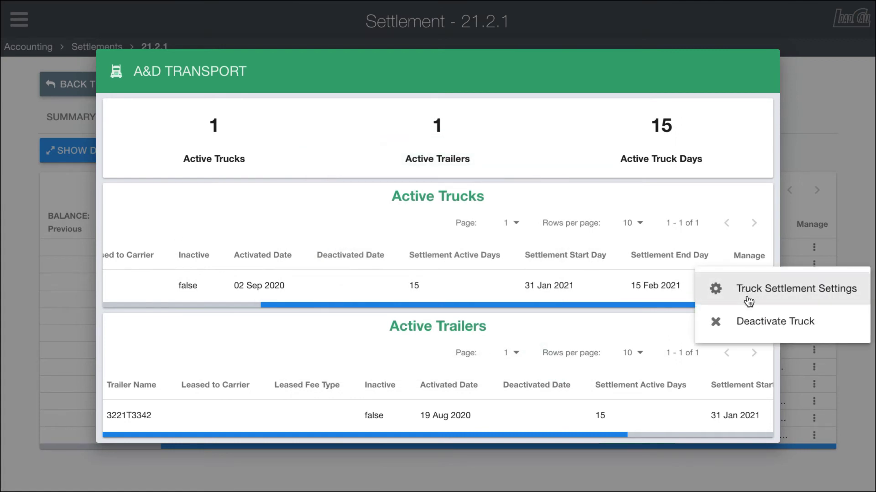
pyautogui.click(510, 297)
pyautogui.hscroll(-5, 512, 295)
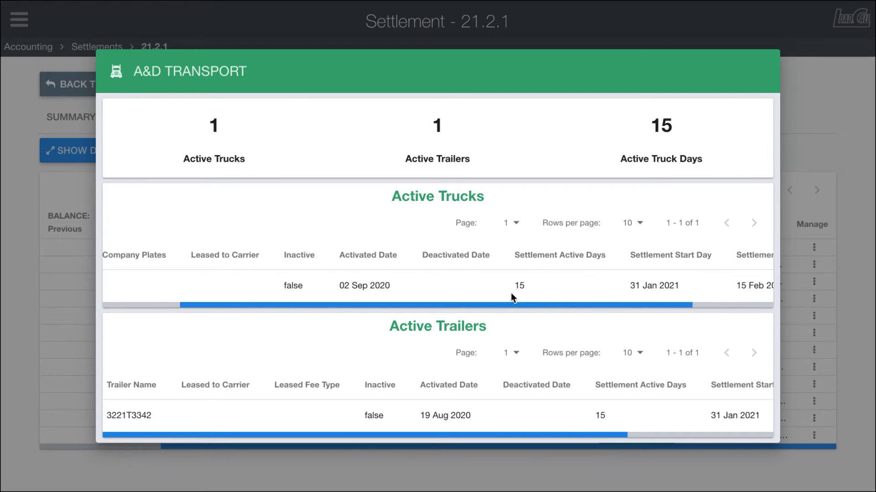
pyautogui.hscroll(-2, 511, 294)
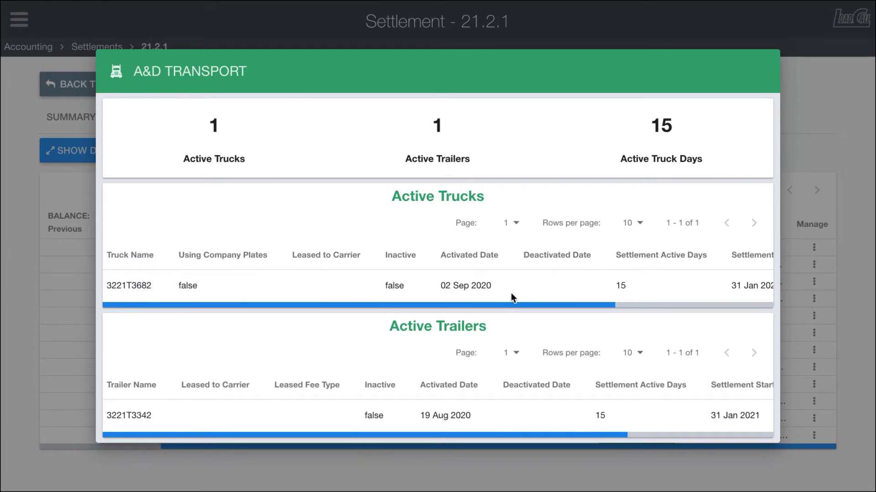
pyautogui.hscroll(6, 511, 294)
pyautogui.click(764, 285)
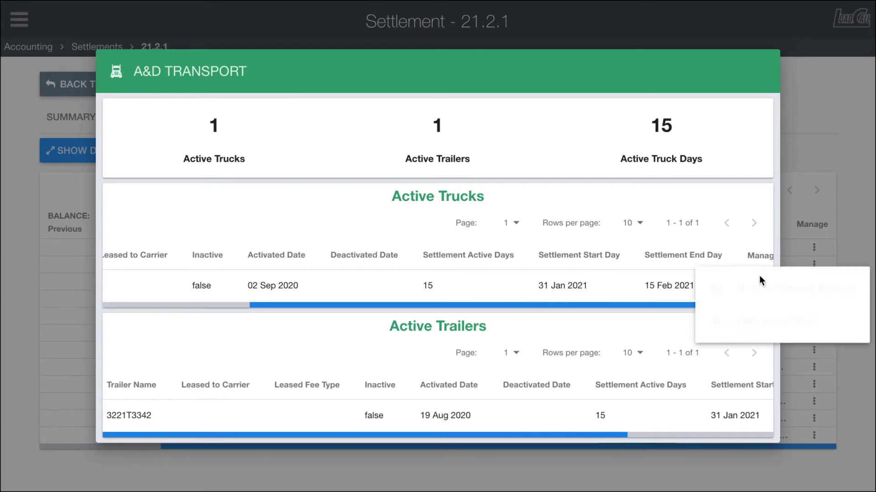
pyautogui.click(528, 273)
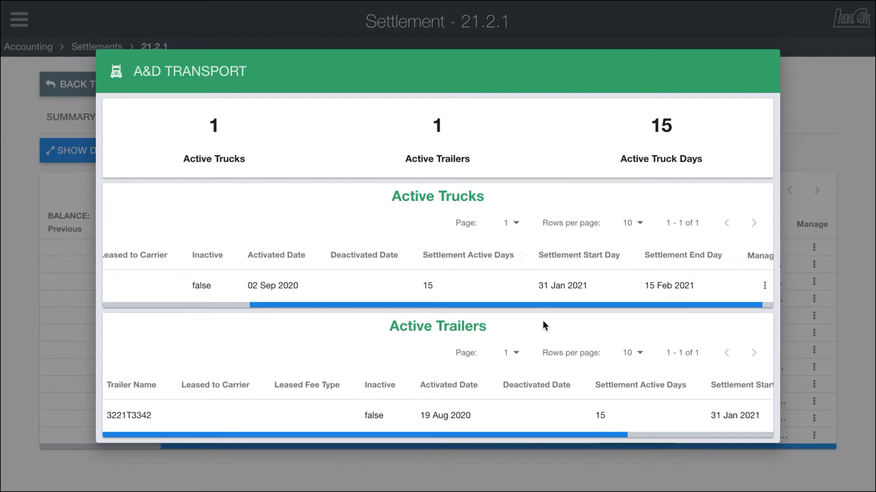
# Step: View the active trailer's settlement settings and management options, closing them without making a selection
pyautogui.moveTo(546, 430); pyautogui.dragTo(757, 434)
pyautogui.click(760, 416)
pyautogui.click(765, 418)
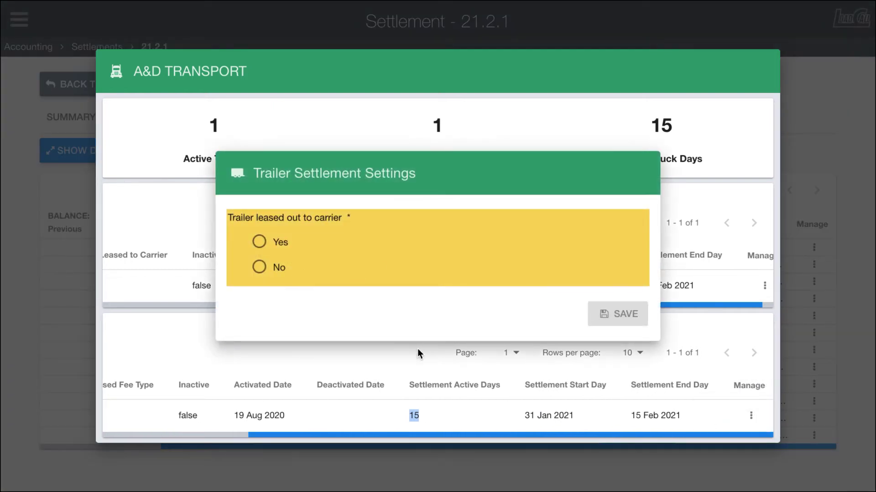
pyautogui.click(406, 363)
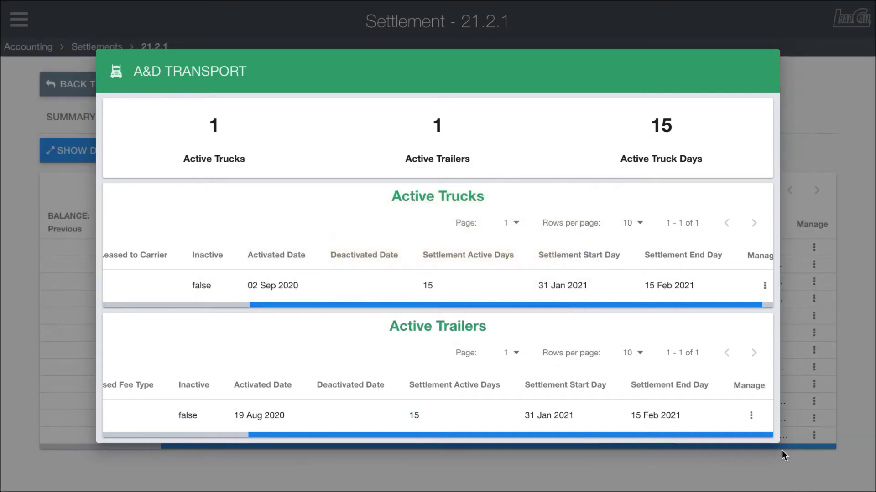
pyautogui.click(751, 416)
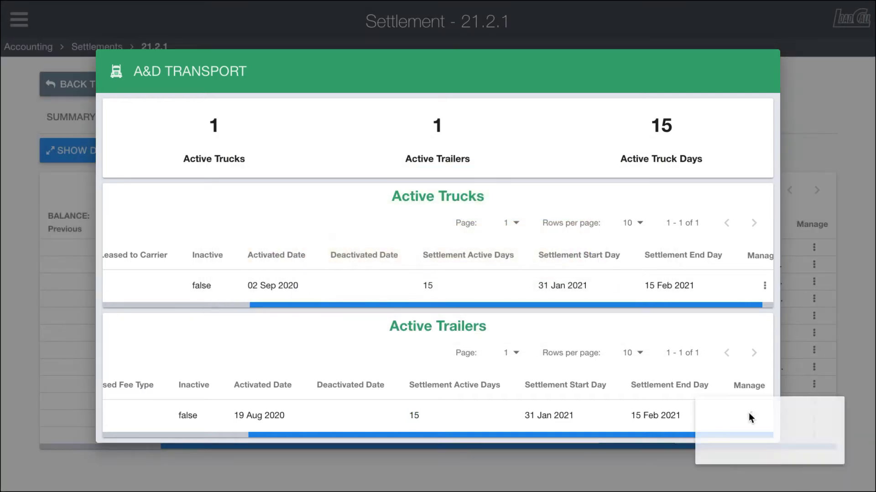
pyautogui.click(540, 354)
# Step: Review the carrier's recurring withholdings and cross-check the leased truck insurance against its equipment
pyautogui.scroll(1, 540, 354)
pyautogui.click(349, 110)
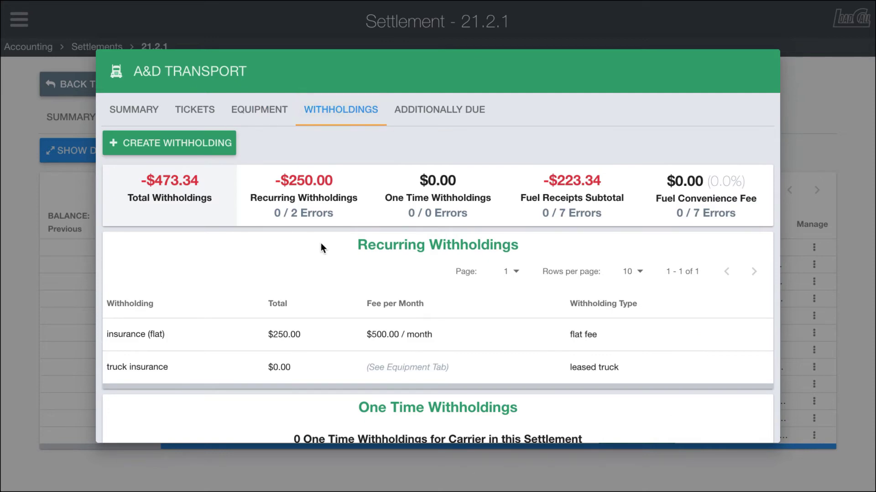
pyautogui.scroll(-1, 321, 245)
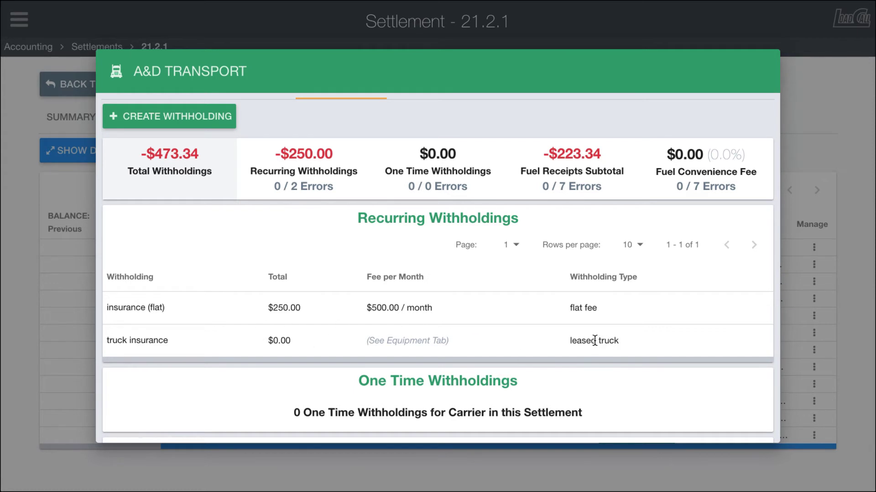
pyautogui.scroll(1, 445, 329)
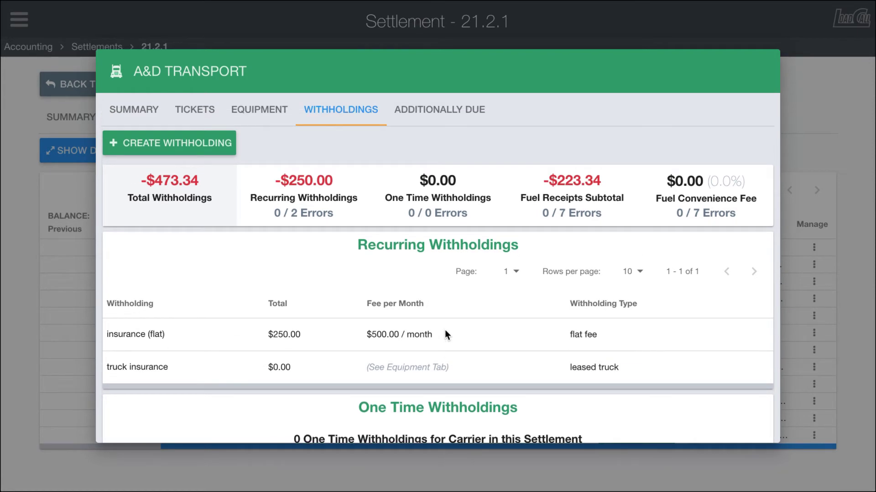
pyautogui.click(260, 112)
pyautogui.click(347, 111)
# Step: Look through the one-time withholdings and fuel receipts, and check the options of the 16 Oct 2020 receipt
pyautogui.scroll(-2, 371, 261)
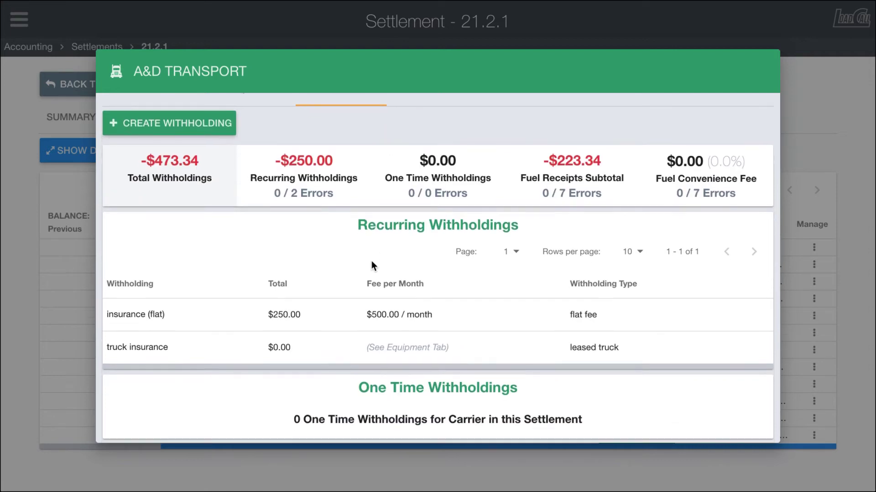
pyautogui.scroll(-3, 371, 261)
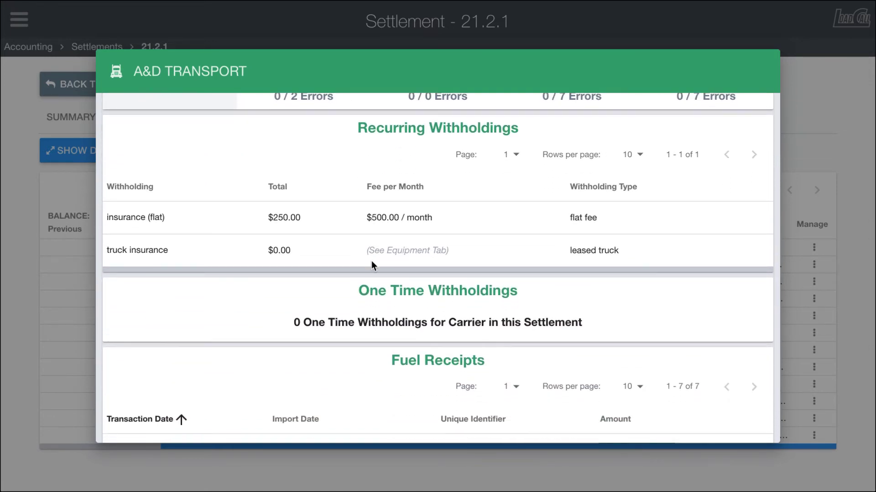
pyautogui.scroll(-2, 372, 261)
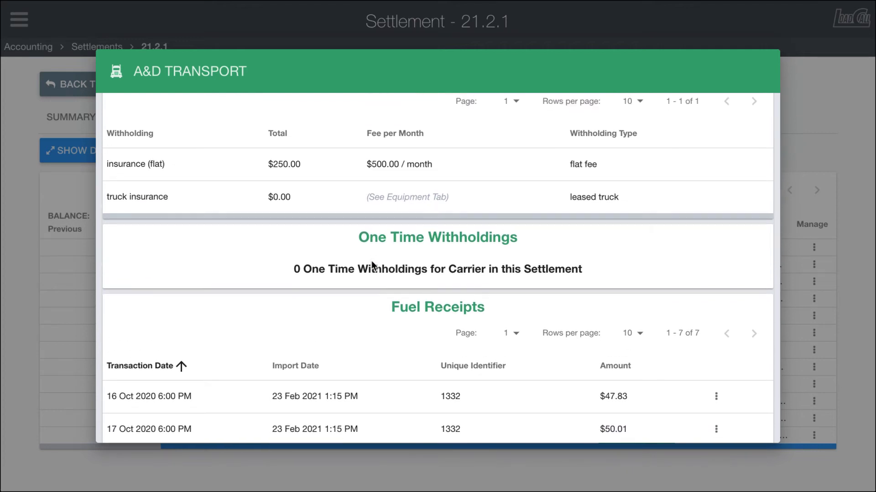
pyautogui.scroll(-3, 371, 263)
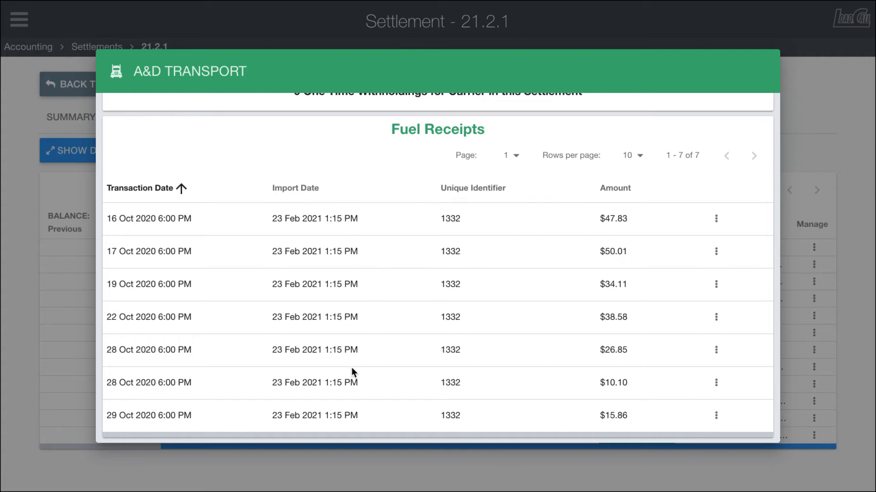
pyautogui.click(717, 219)
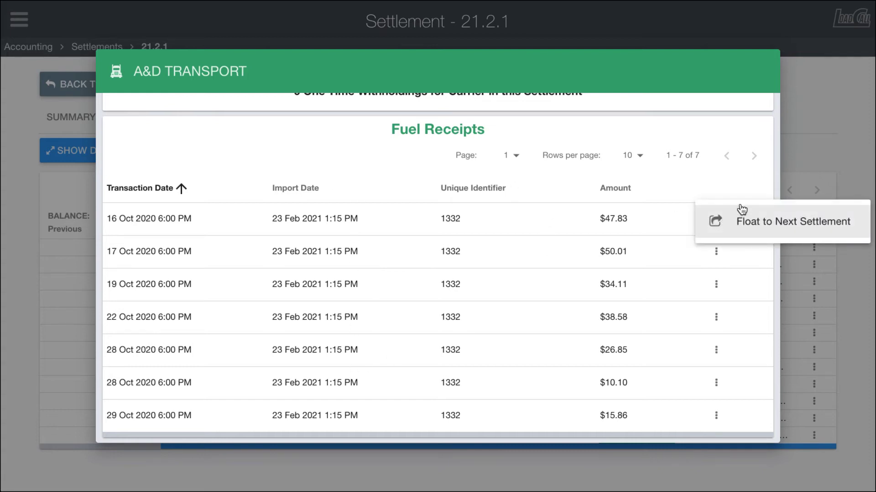
pyautogui.click(573, 219)
pyautogui.scroll(1, 499, 255)
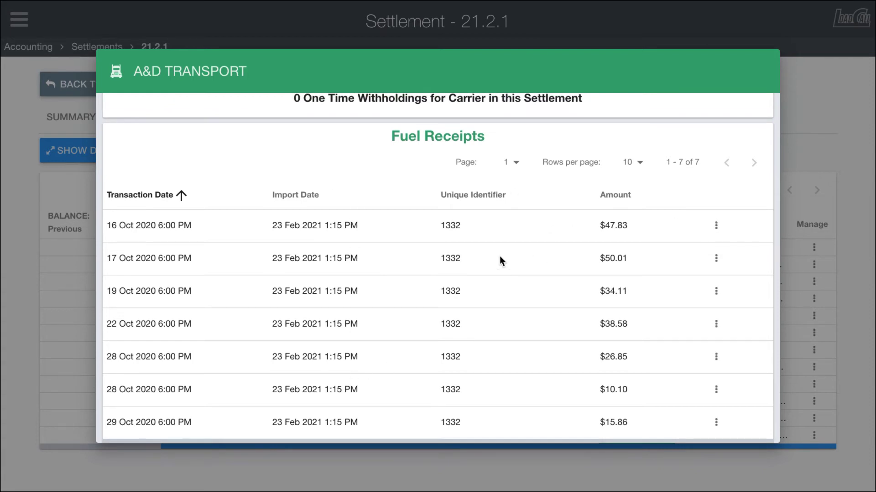
# Step: Compare the withholding subtotals and recurring withholdings with the individual fuel receipts
pyautogui.scroll(5, 532, 293)
pyautogui.scroll(-5, 532, 293)
pyautogui.scroll(4, 532, 294)
pyautogui.scroll(2, 532, 292)
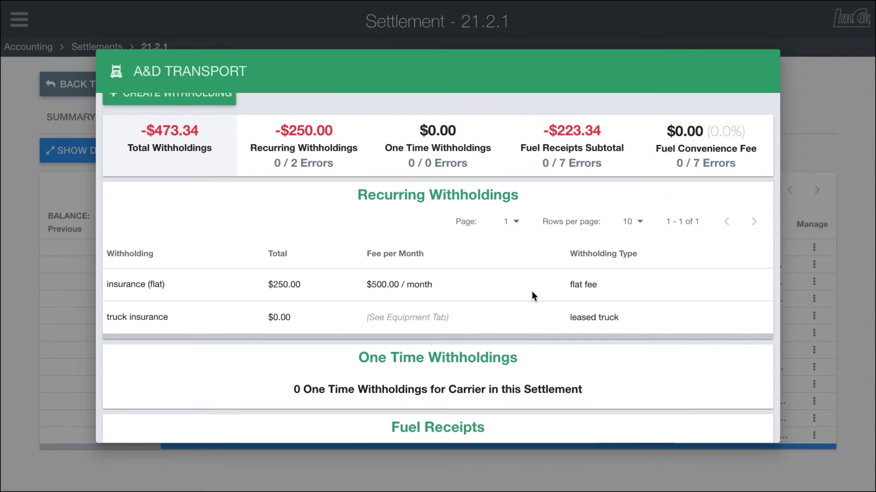
pyautogui.scroll(1, 643, 306)
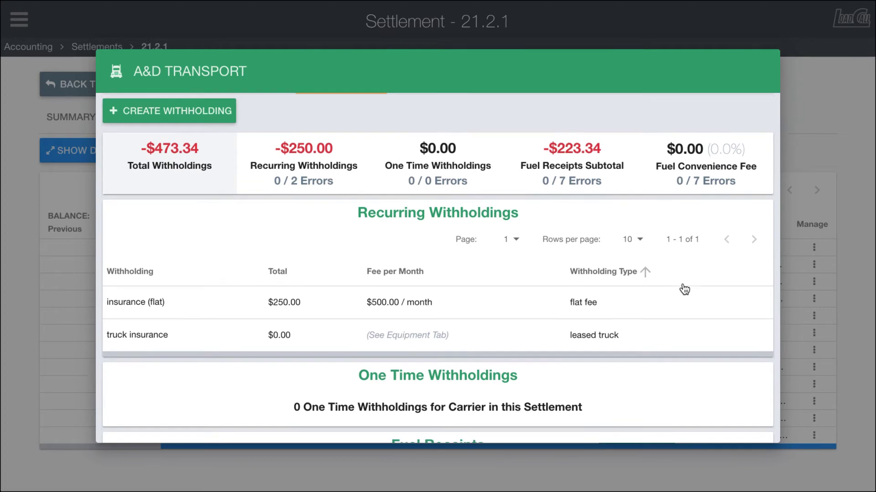
pyautogui.scroll(-1, 684, 289)
pyautogui.scroll(-3, 606, 293)
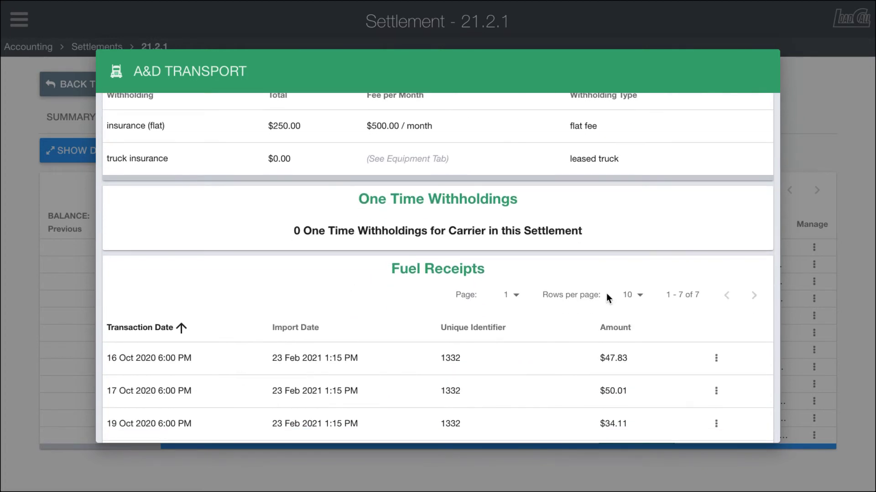
pyautogui.scroll(-1, 546, 334)
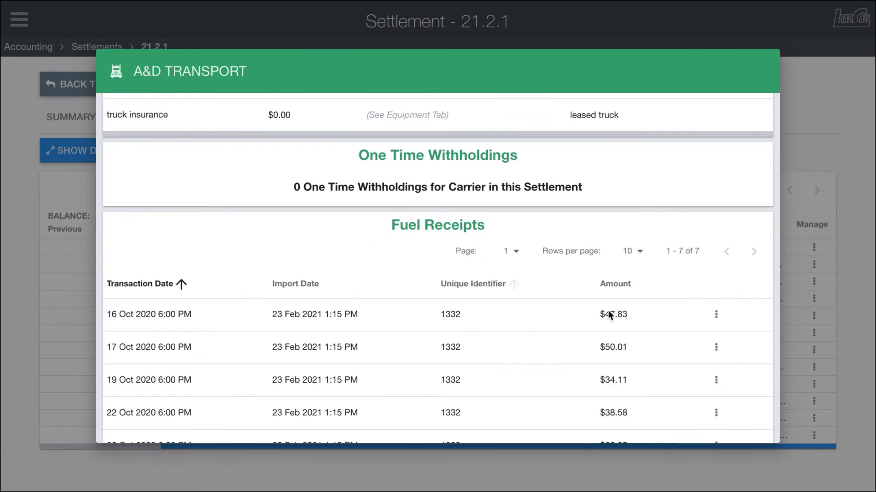
# Step: Recheck the first fuel receipt's options, then close A&D Transport's details and return to the start of the carrier table
pyautogui.click(715, 314)
pyautogui.click(466, 303)
pyautogui.click(19, 273)
pyautogui.hscroll(-5, 351, 423)
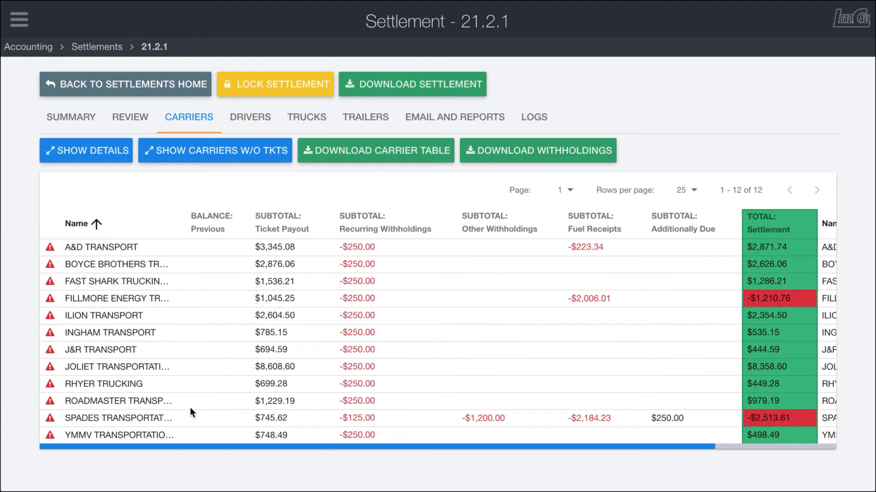
# Step: Open Spades Transportation's carrier details and review its recurring withholdings, one-time withholdings and fuel receipts
pyautogui.hscroll(5, 516, 428)
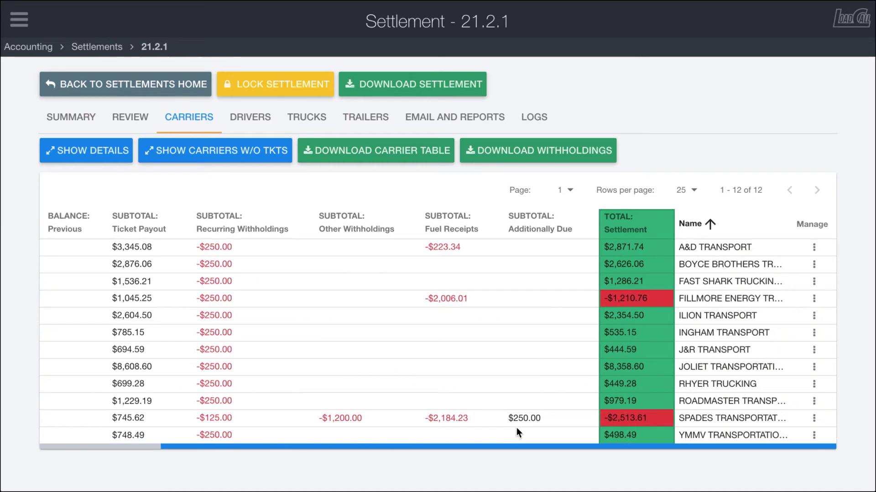
pyautogui.click(813, 419)
pyautogui.click(693, 369)
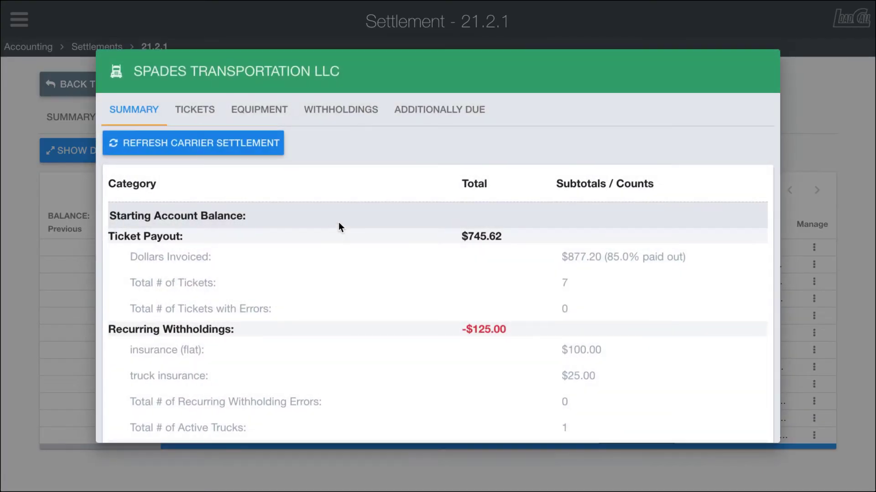
pyautogui.click(328, 112)
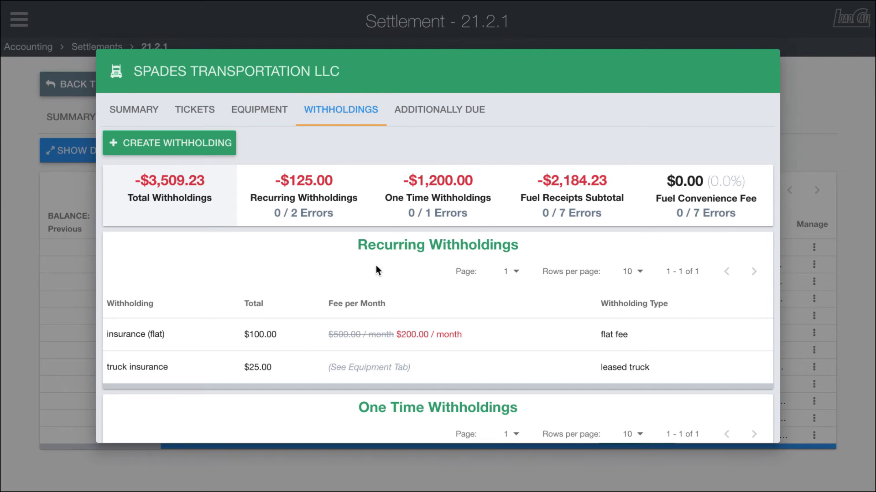
pyautogui.scroll(-2, 376, 269)
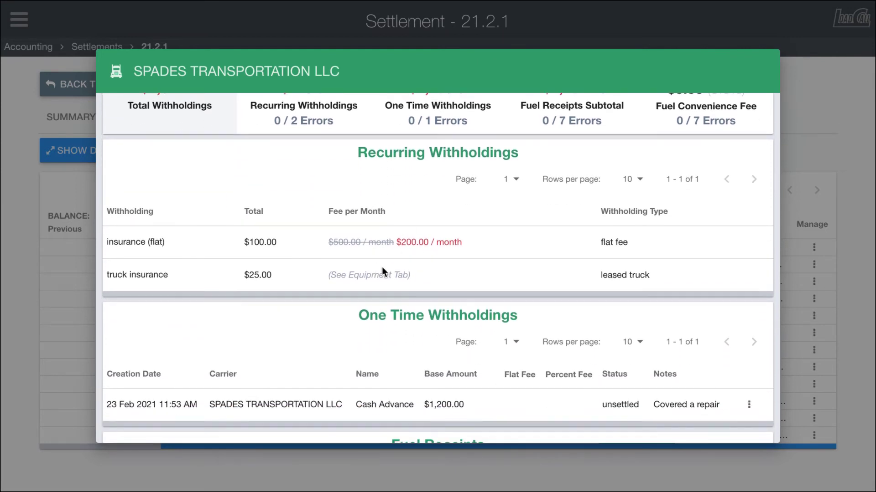
pyautogui.scroll(2, 383, 272)
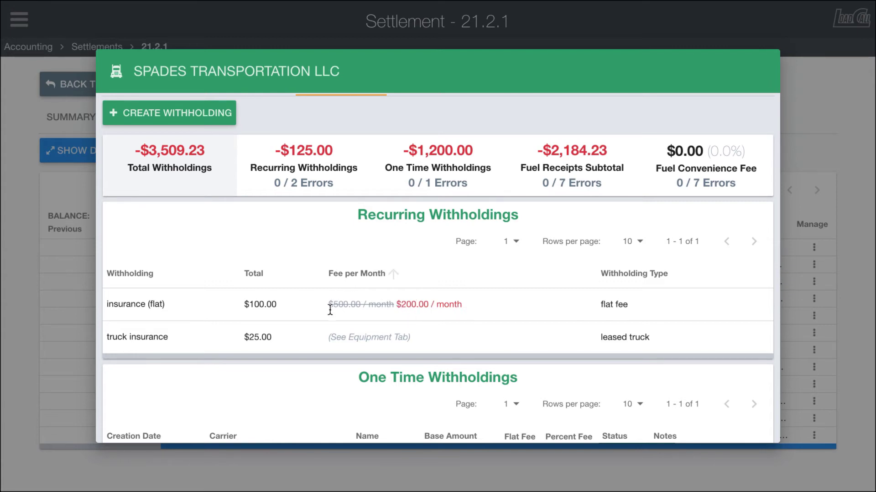
pyautogui.scroll(-2, 400, 296)
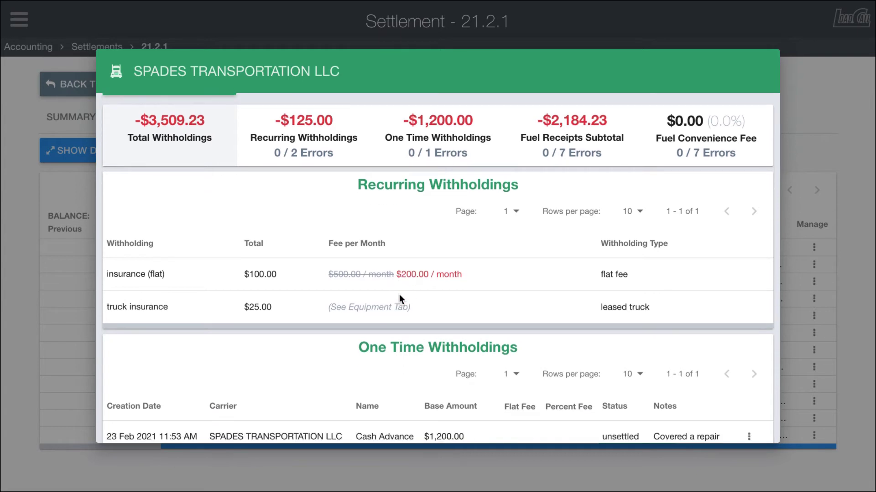
pyautogui.scroll(-2, 344, 299)
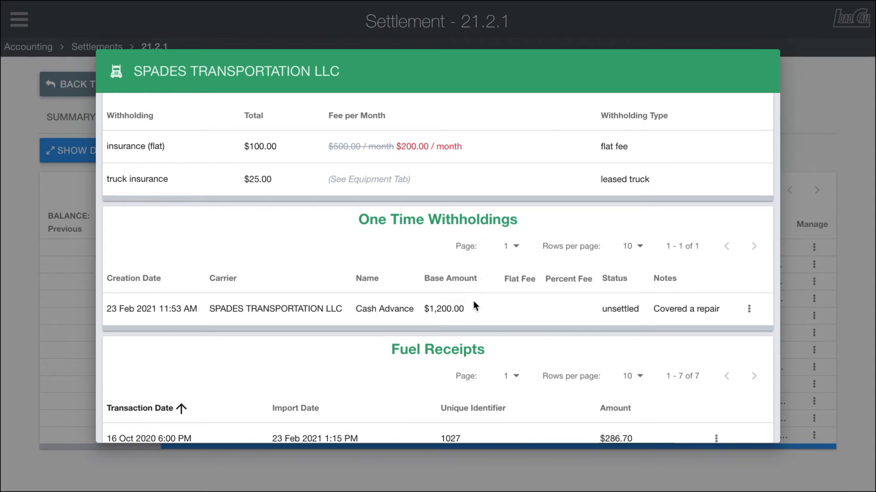
pyautogui.scroll(-1, 489, 300)
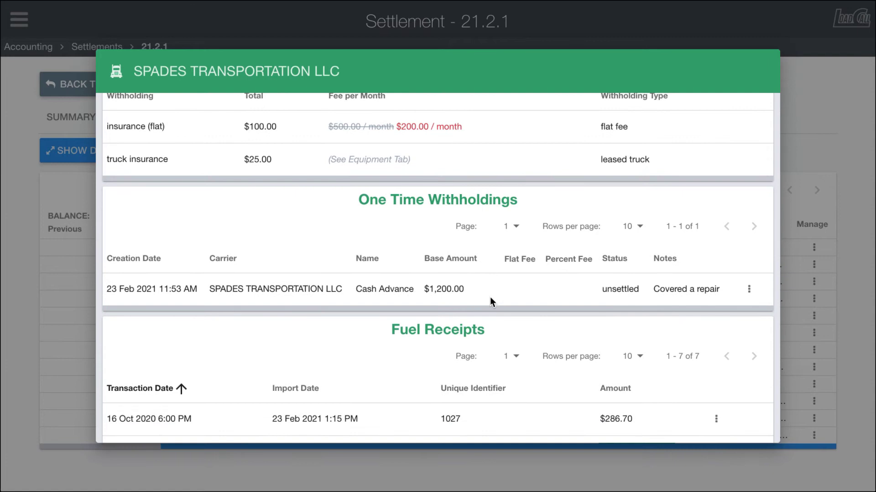
pyautogui.scroll(5, 579, 299)
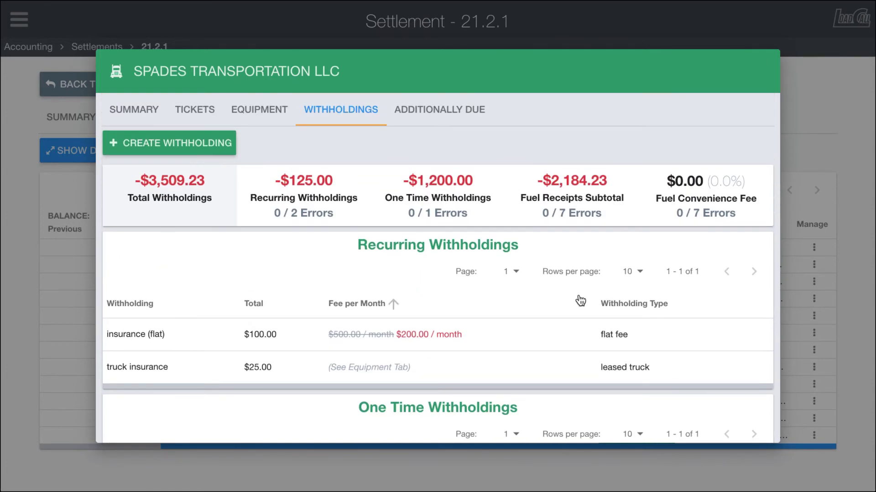
# Step: Glance at the carrier's summary, then check which options are available for its one-time Cash Advance withholding
pyautogui.click(140, 109)
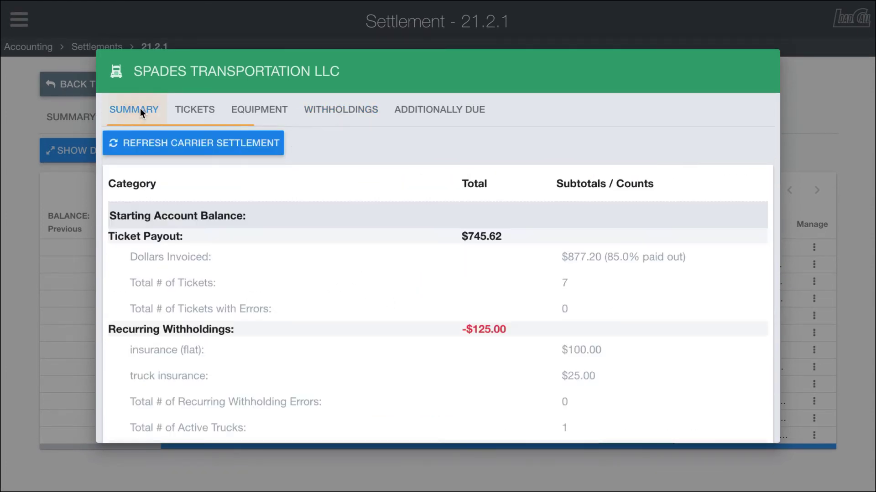
pyautogui.click(313, 113)
pyautogui.scroll(-7, 485, 280)
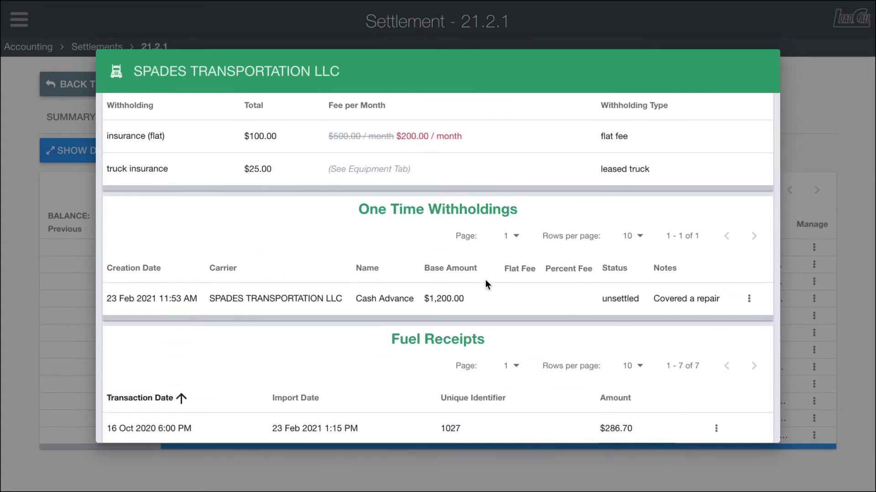
pyautogui.click(748, 243)
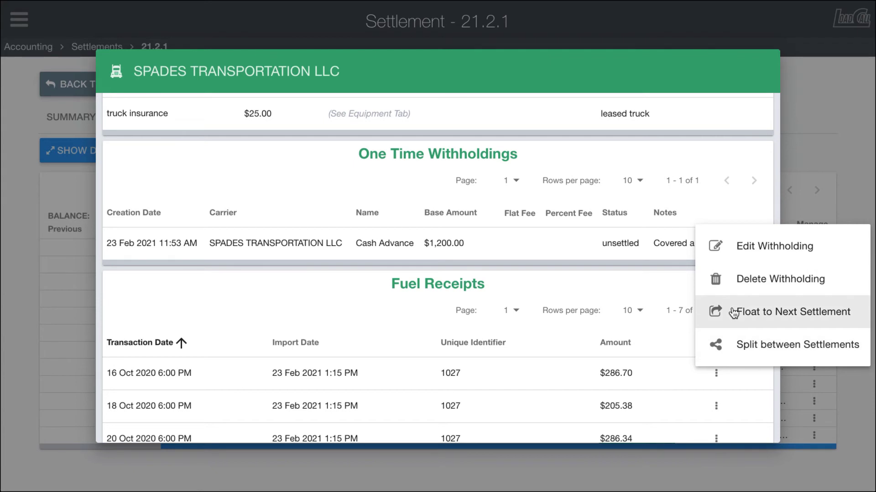
pyautogui.click(458, 236)
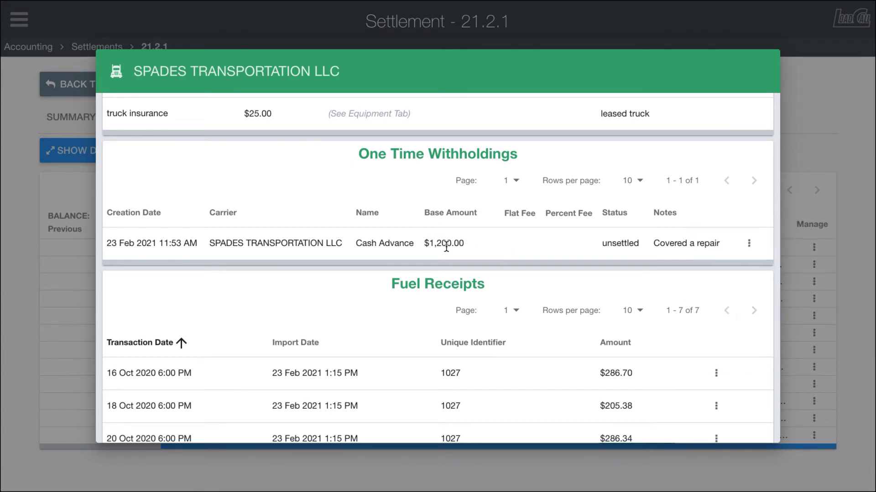
# Step: Split the Cash Advance withholding between settlements, keeping 200 on this settlement and leaving 1000 for future ones
pyautogui.scroll(2, 446, 247)
pyautogui.scroll(-2, 446, 246)
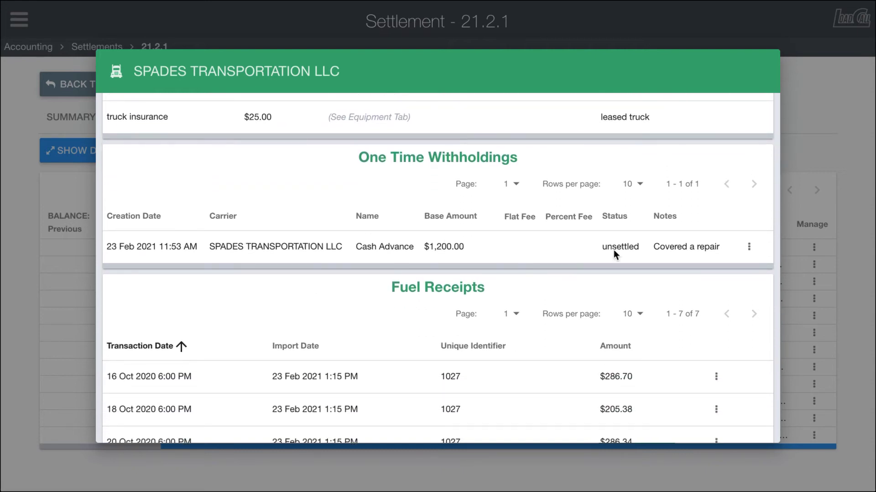
pyautogui.click(749, 247)
pyautogui.click(757, 348)
pyautogui.click(255, 215)
pyautogui.moveTo(255, 216); pyautogui.dragTo(216, 206)
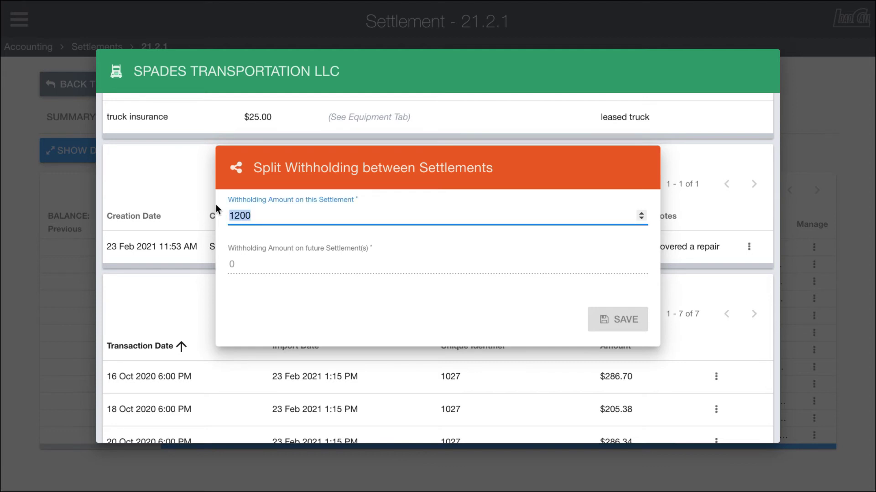
pyautogui.write('200')
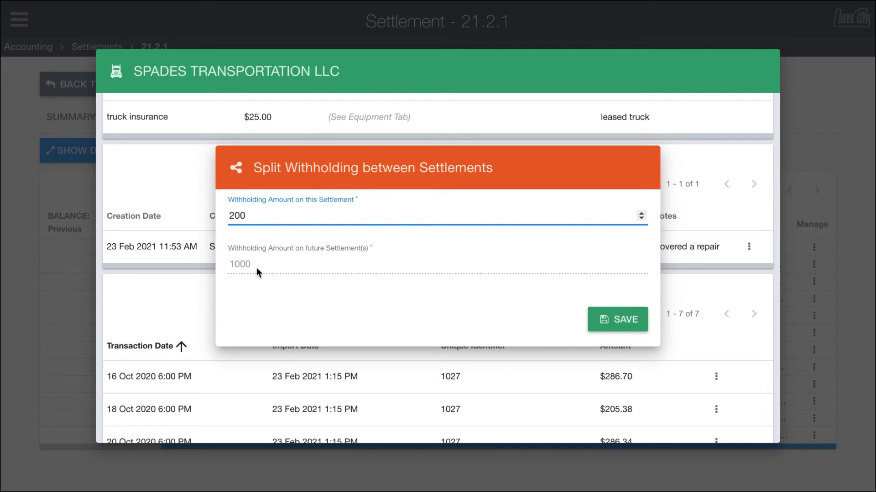
pyautogui.click(616, 320)
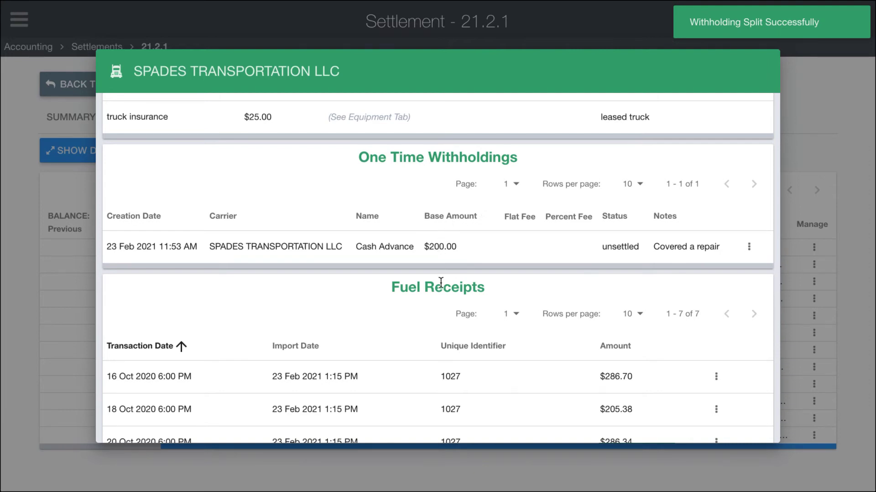
# Step: Float the 26 Oct and 27 Oct 2020 fuel receipts to the next settlement
pyautogui.scroll(-4, 441, 283)
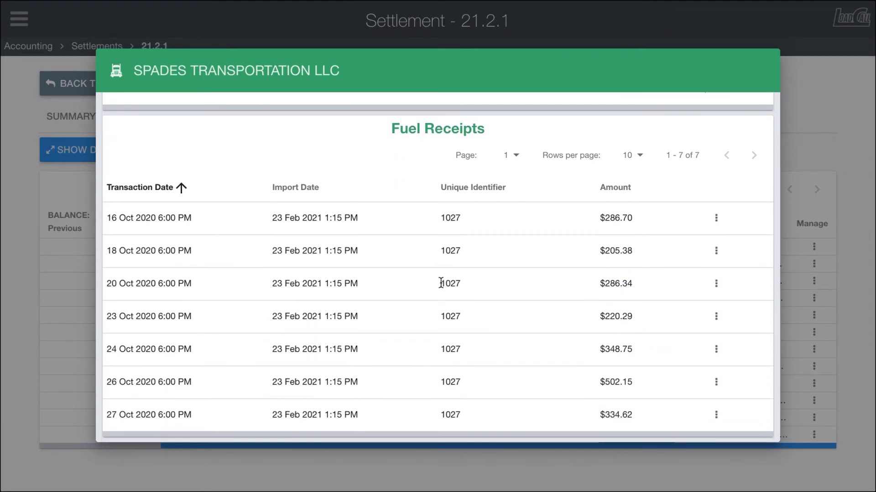
pyautogui.scroll(1, 440, 282)
pyautogui.scroll(-1, 441, 283)
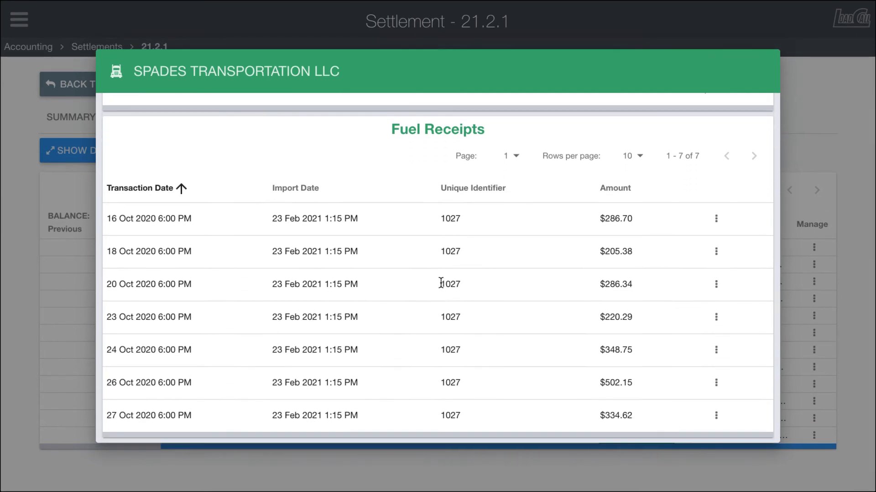
pyautogui.click(717, 383)
pyautogui.click(742, 388)
pyautogui.click(552, 283)
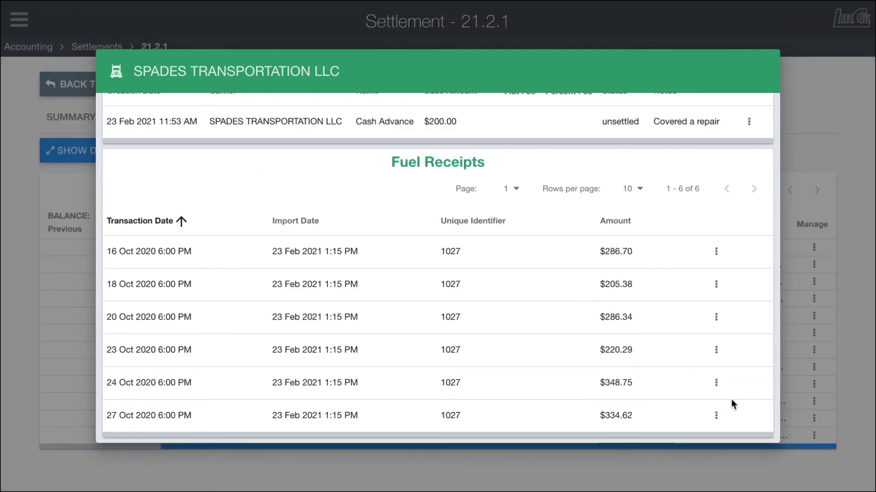
pyautogui.click(712, 413)
pyautogui.click(746, 422)
pyautogui.click(550, 287)
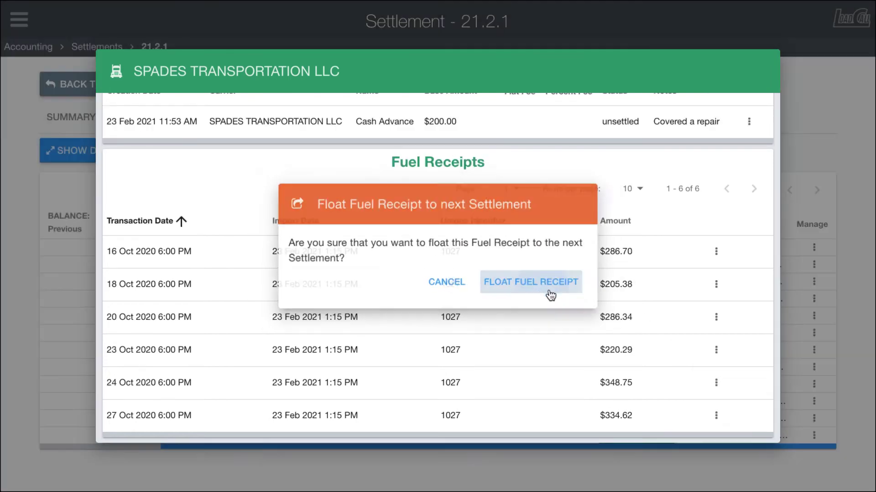
# Step: Review the updated withholding subtotals and the carrier's summary down to the total payout
pyautogui.scroll(8, 503, 373)
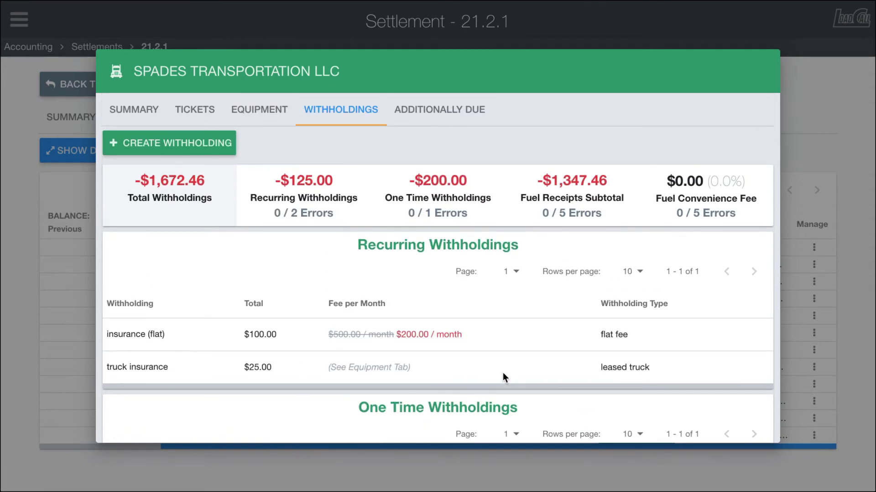
pyautogui.click(147, 113)
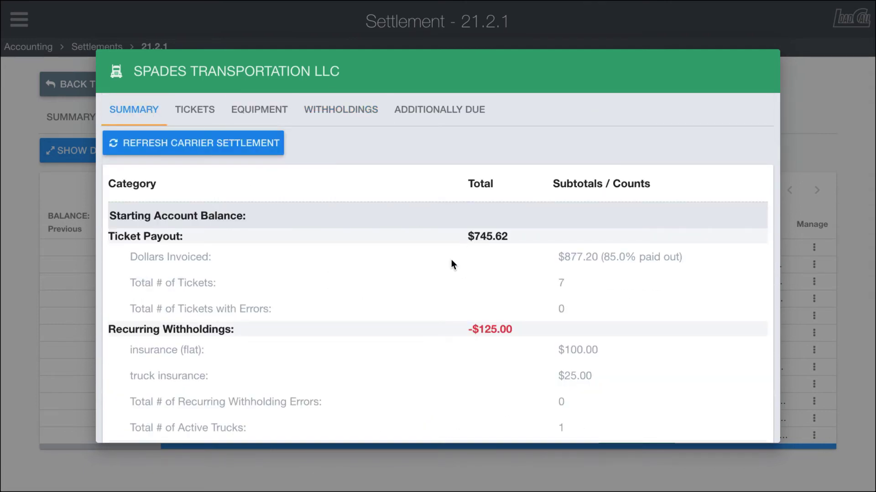
pyautogui.scroll(-7, 452, 262)
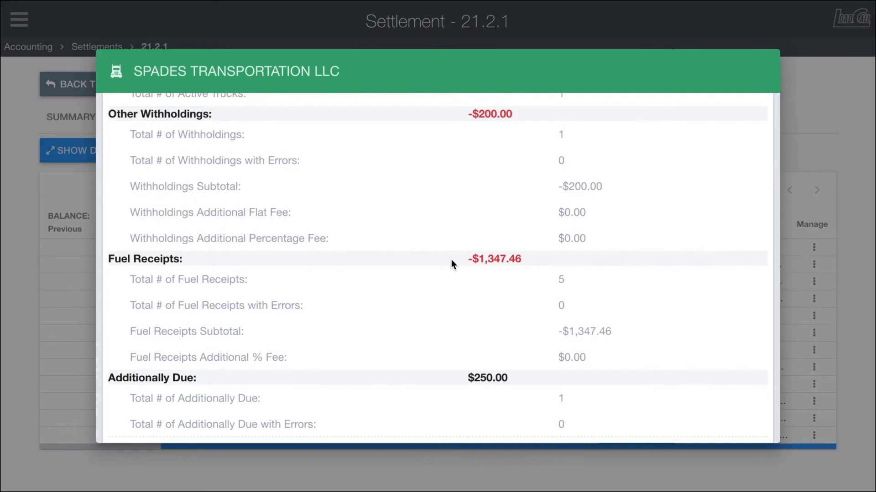
pyautogui.scroll(-2, 452, 263)
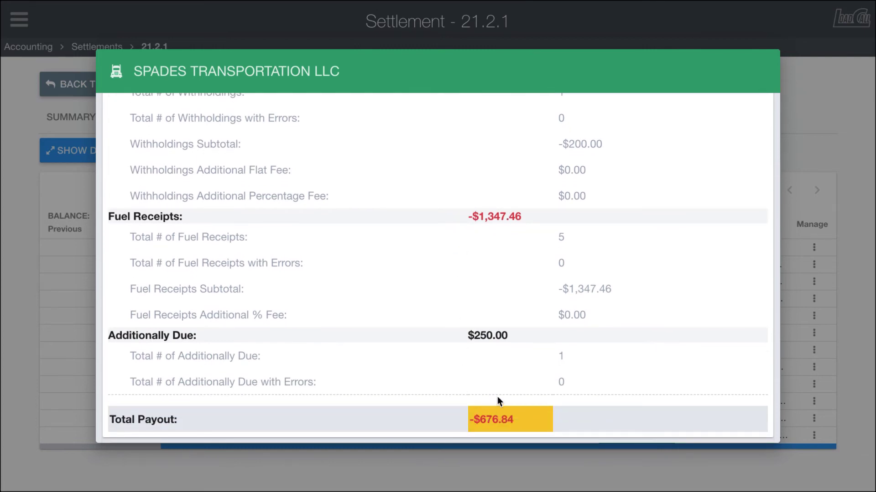
pyautogui.scroll(9, 497, 399)
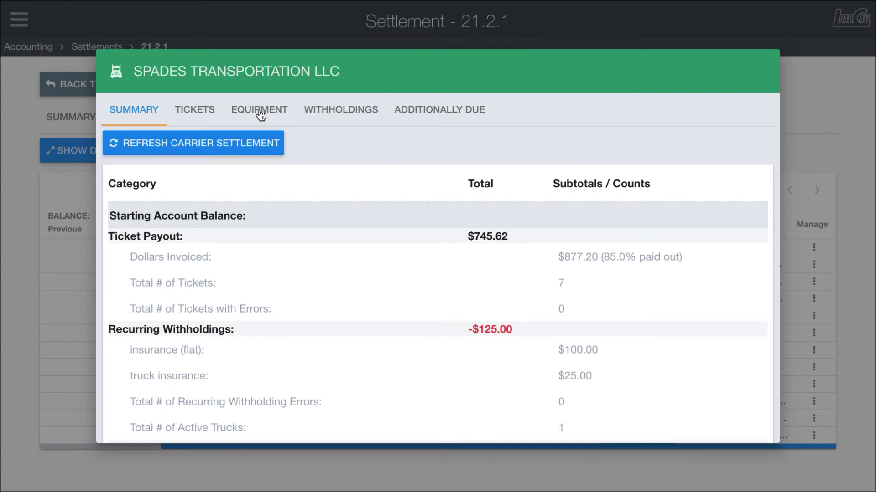
# Step: Recheck the carrier's withholdings, then review its recurring and one-time reimbursements under Additionally Due
pyautogui.click(332, 112)
pyautogui.scroll(-4, 563, 264)
pyautogui.scroll(5, 563, 263)
pyautogui.click(439, 110)
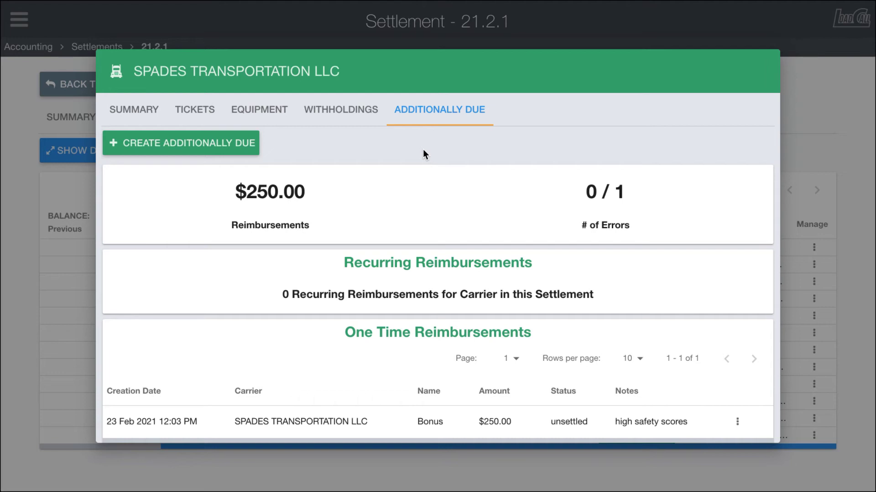
pyautogui.scroll(-1, 404, 191)
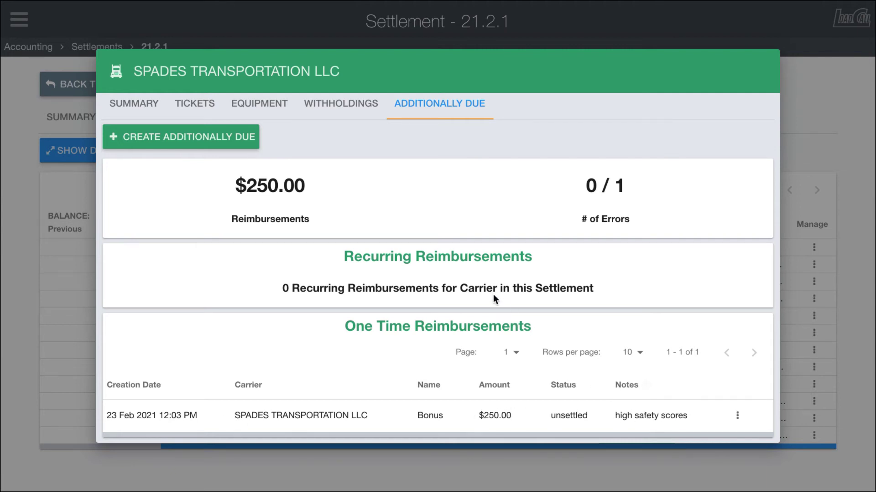
pyautogui.scroll(1, 484, 290)
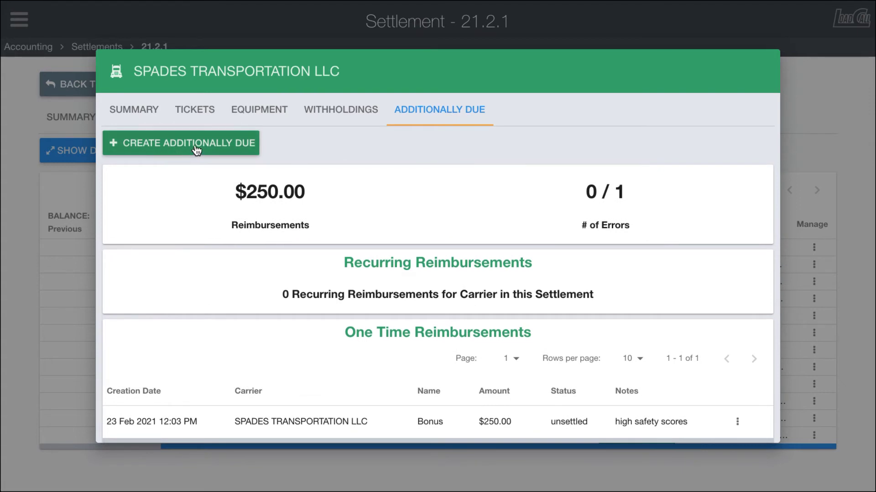
# Step: Look at the creation forms for an additionally due item and a withholding, closing each without saving
pyautogui.click(176, 145)
pyautogui.click(156, 221)
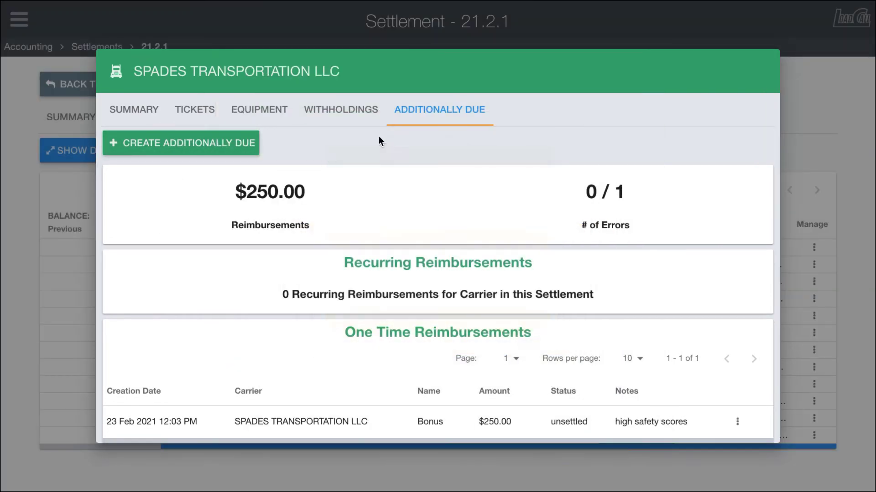
pyautogui.click(356, 112)
pyautogui.click(177, 141)
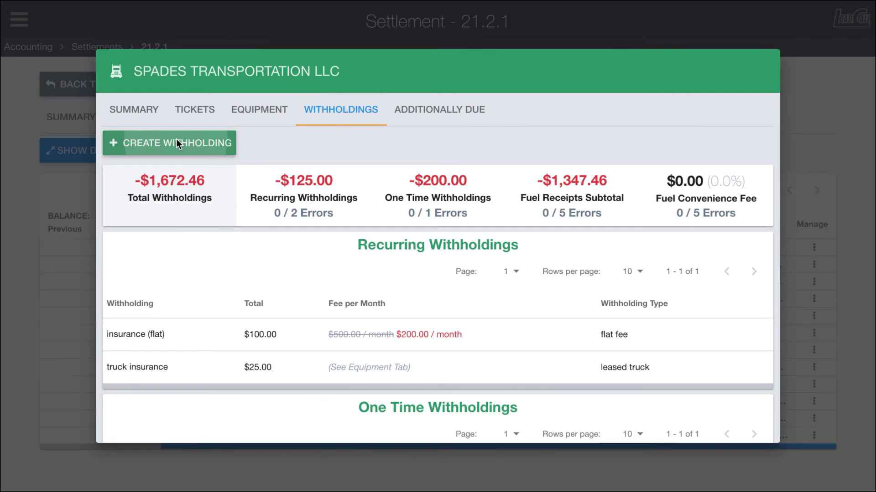
pyautogui.click(134, 170)
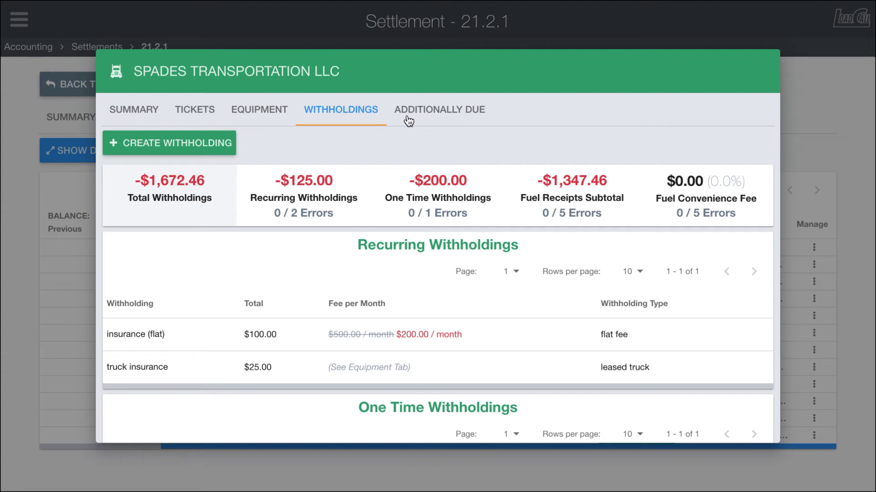
# Step: Review the carrier's active trucks and trailers, then go back over its settlement summary
pyautogui.click(253, 110)
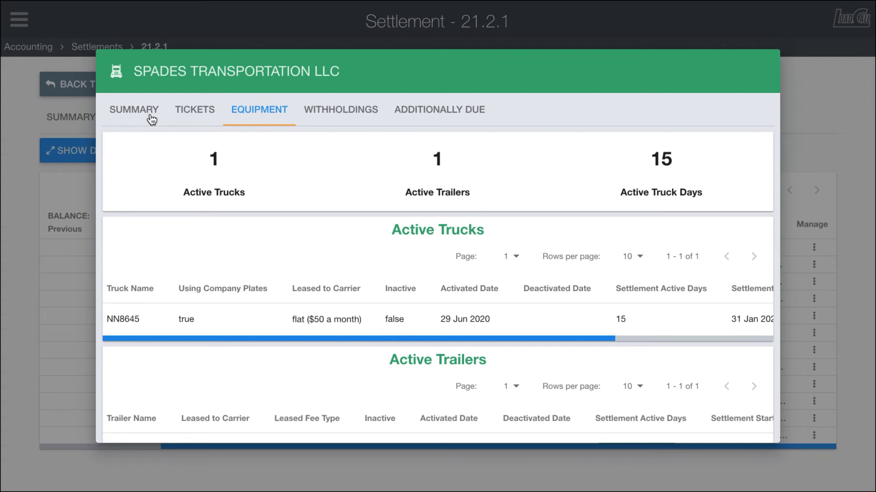
pyautogui.scroll(-1, 377, 204)
pyautogui.scroll(1, 377, 204)
pyautogui.click(133, 114)
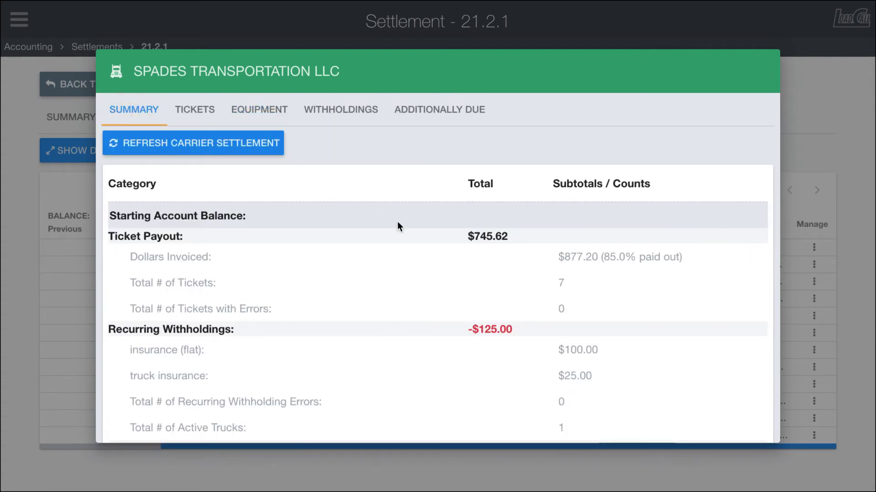
pyautogui.scroll(-5, 398, 224)
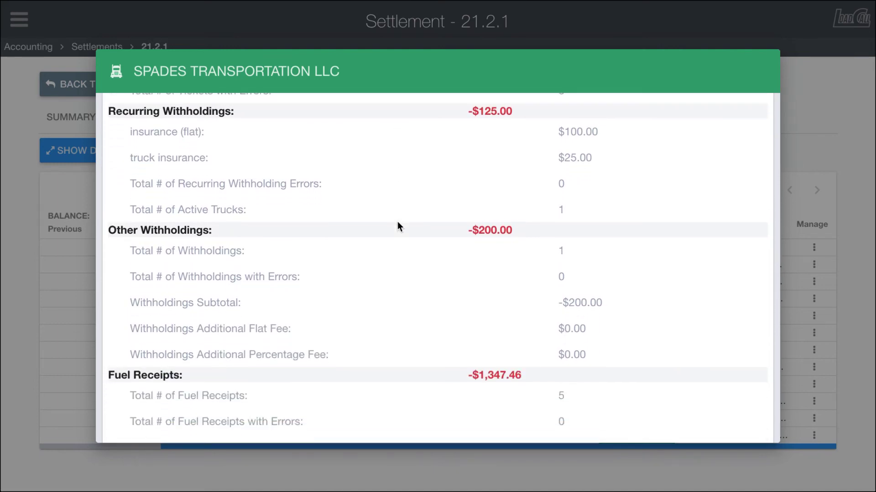
# Step: Float Spades Transportation's fuel receipts dated 16 and 18 October 2020 to the next settlement
pyautogui.scroll(5, 397, 223)
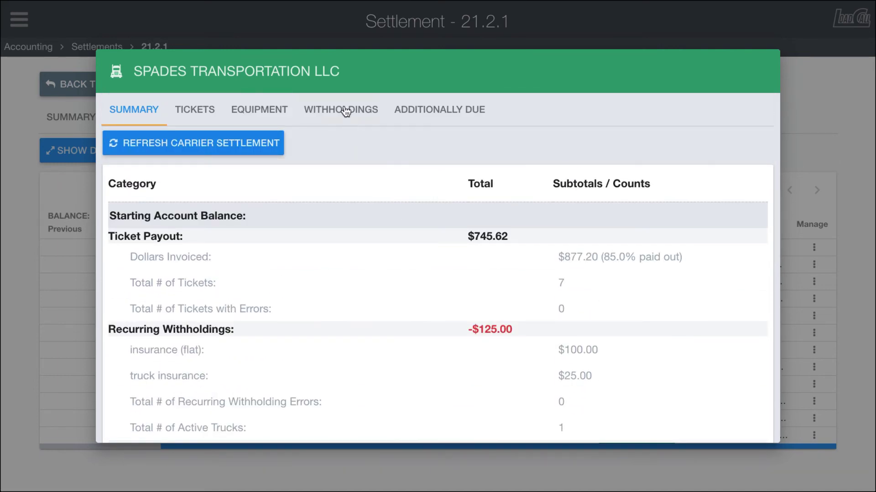
pyautogui.click(345, 111)
pyautogui.scroll(-3, 491, 260)
pyautogui.scroll(-5, 491, 260)
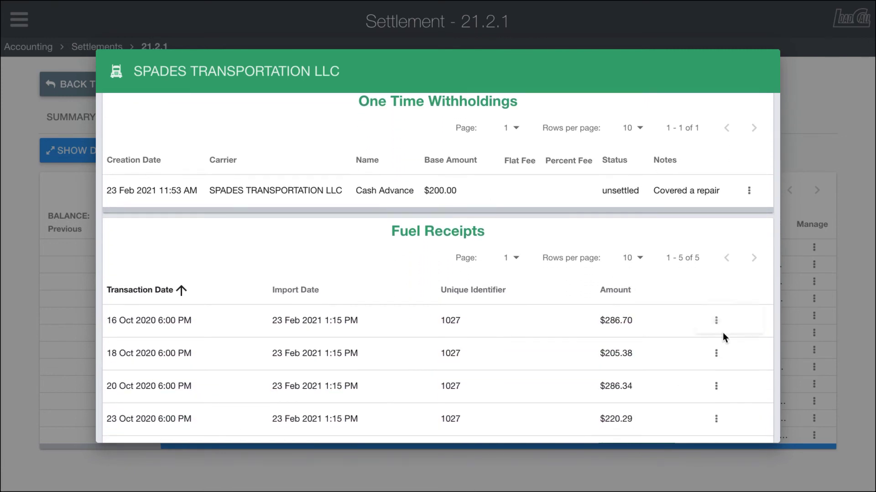
pyautogui.click(730, 324)
pyautogui.click(535, 285)
pyautogui.click(716, 320)
pyautogui.click(708, 325)
pyautogui.click(563, 286)
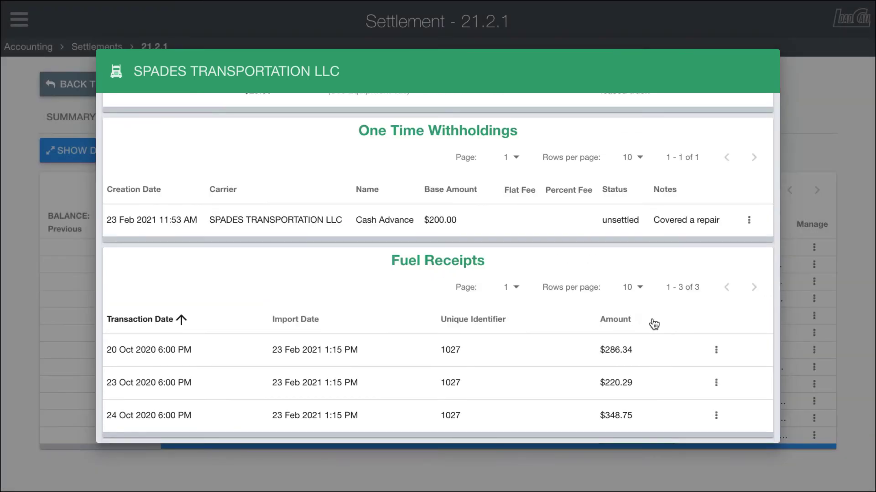
# Step: Float the carrier's remaining fuel receipts, dated 20, 23 and 24 October 2020, to the next settlement
pyautogui.click(715, 349)
pyautogui.click(697, 348)
pyautogui.click(567, 287)
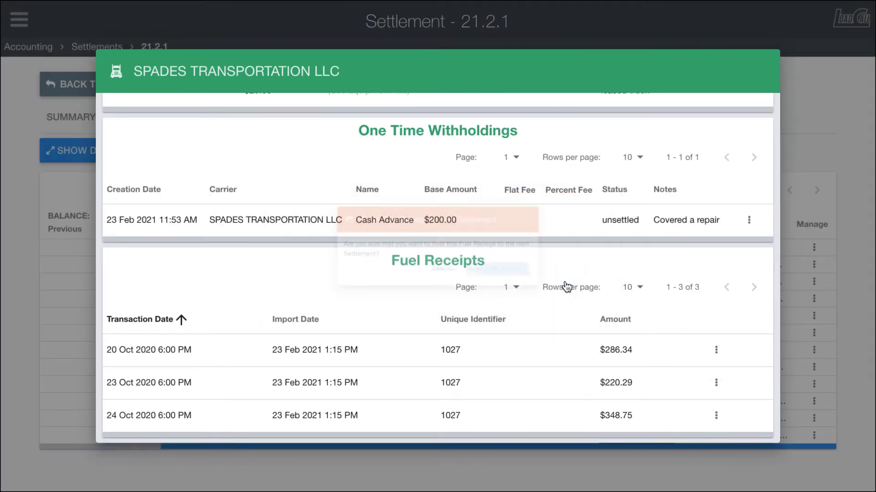
pyautogui.click(716, 384)
pyautogui.click(727, 387)
pyautogui.click(555, 287)
pyautogui.click(715, 416)
pyautogui.click(738, 420)
pyautogui.click(526, 287)
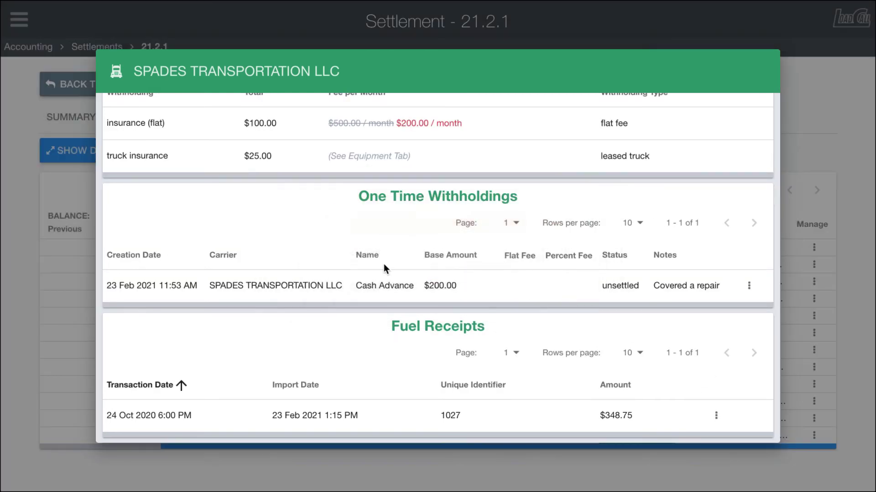
# Step: Check the carrier's summary for the updated fuel receipts and total payout, and close the carrier's details
pyautogui.scroll(5, 384, 264)
pyautogui.click(133, 110)
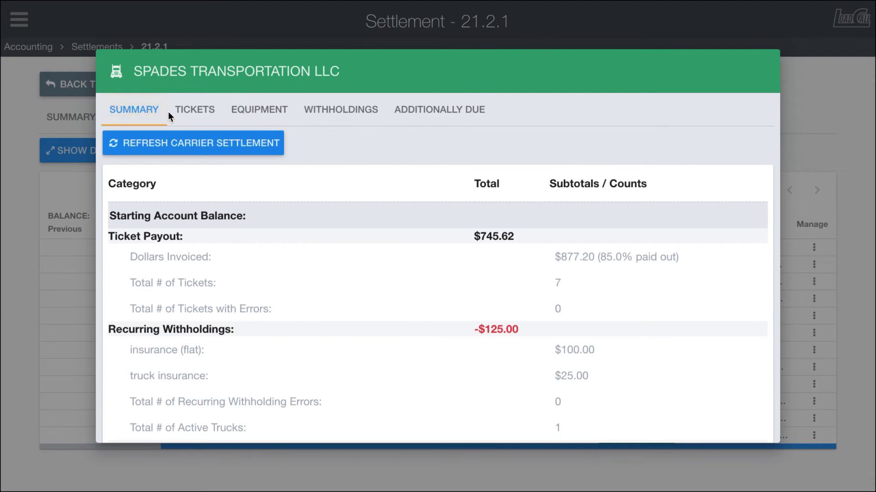
pyautogui.scroll(-10, 417, 240)
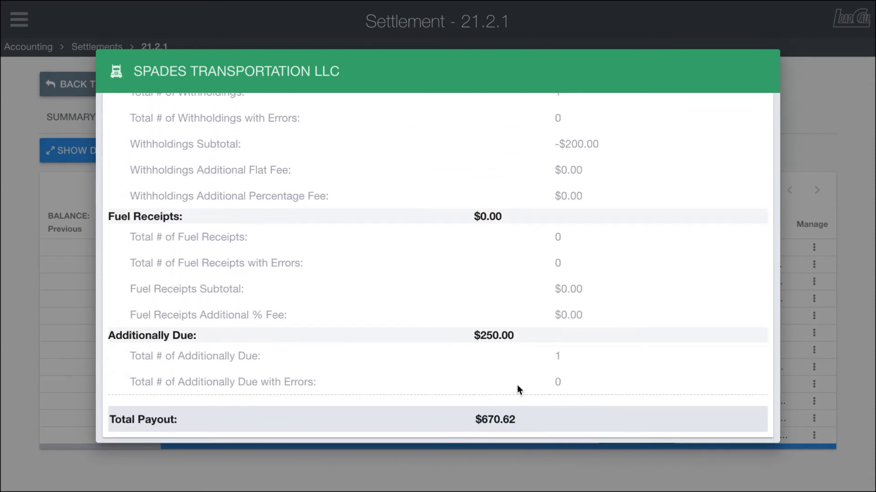
pyautogui.click(33, 174)
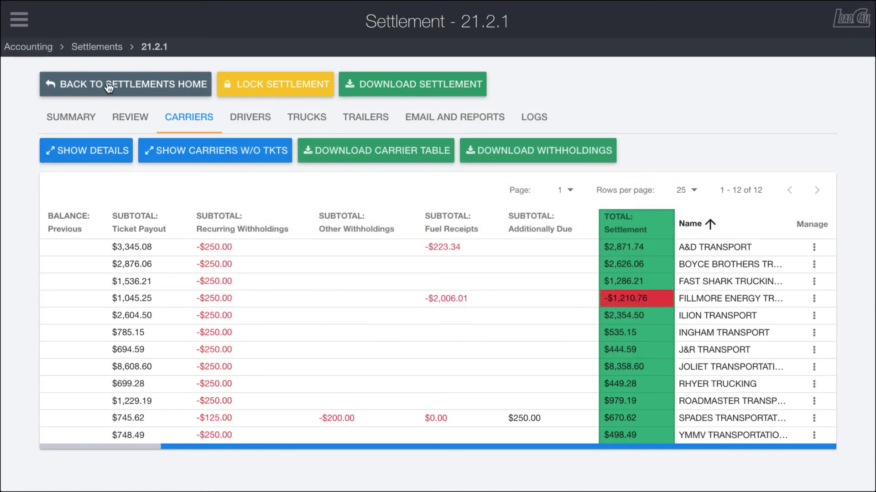
# Step: Review the overall withholdings list, including each withholding's assigned and skipped settlement
pyautogui.click(91, 86)
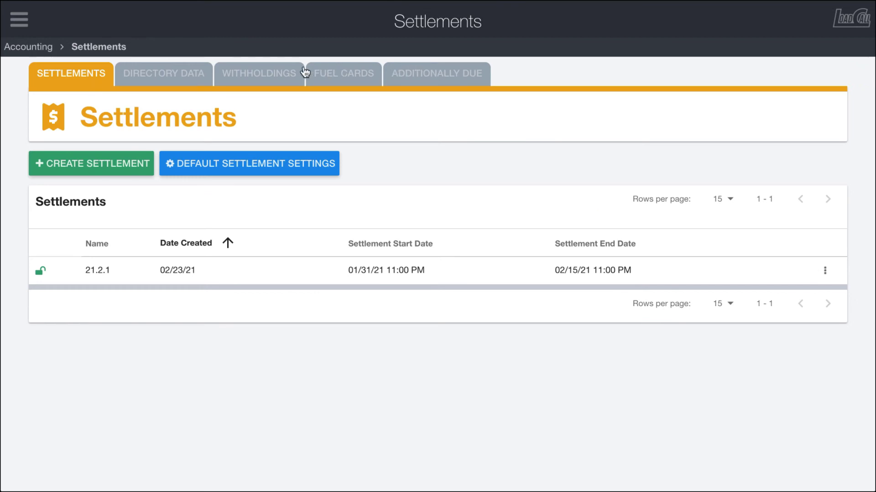
pyautogui.click(251, 74)
pyautogui.scroll(-3, 349, 335)
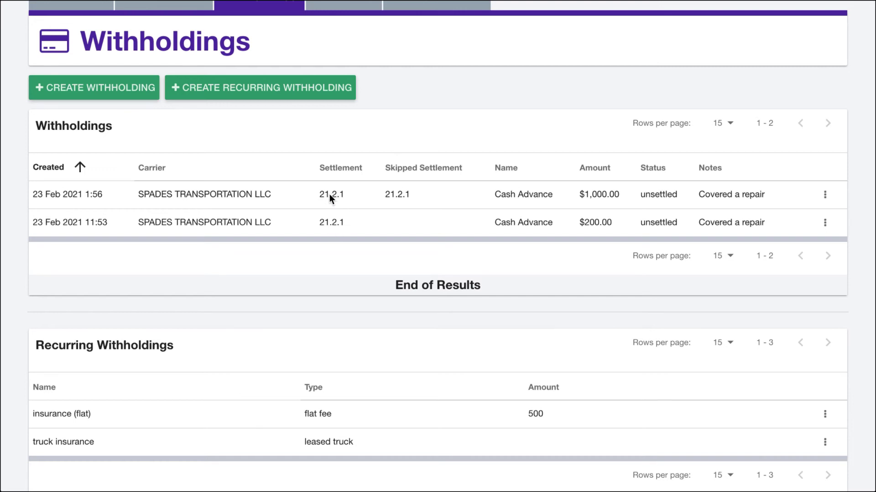
pyautogui.scroll(1, 431, 195)
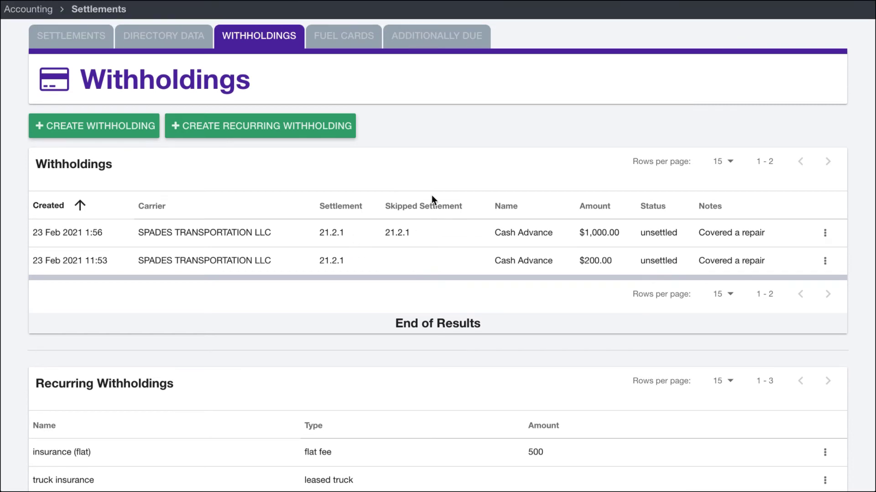
# Step: Look through the unsettled fuel receipts and the settlement each one is assigned to
pyautogui.click(342, 40)
pyautogui.click(412, 306)
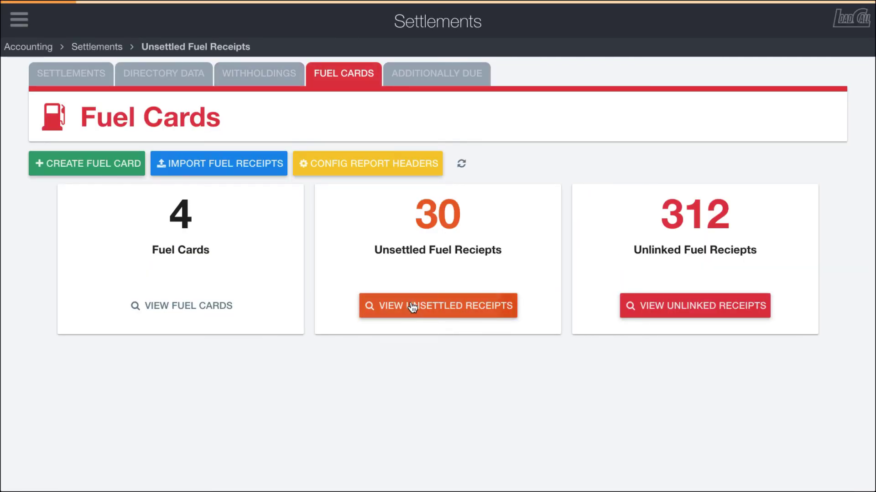
pyautogui.scroll(-1, 475, 216)
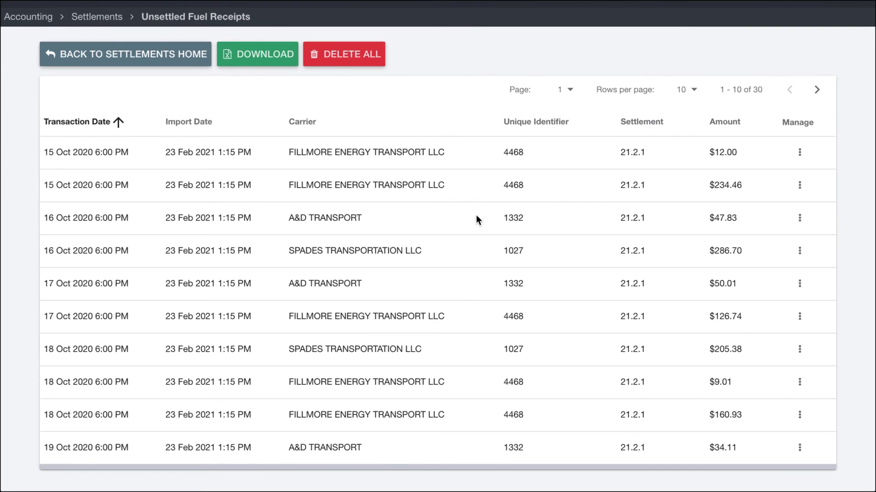
pyautogui.scroll(1, 475, 214)
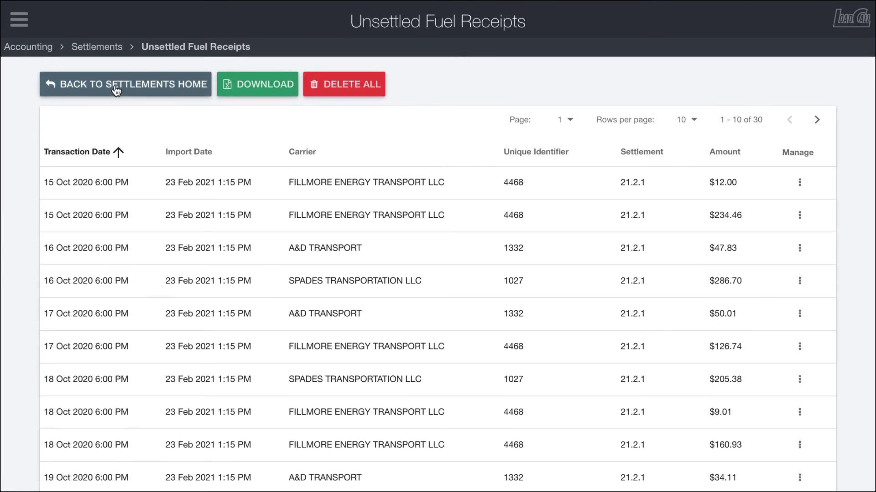
# Step: Reopen settlement 21.2.1 and mark the carriers A&D Transport and Boyce Brothers Trucking as reviewed
pyautogui.click(98, 47)
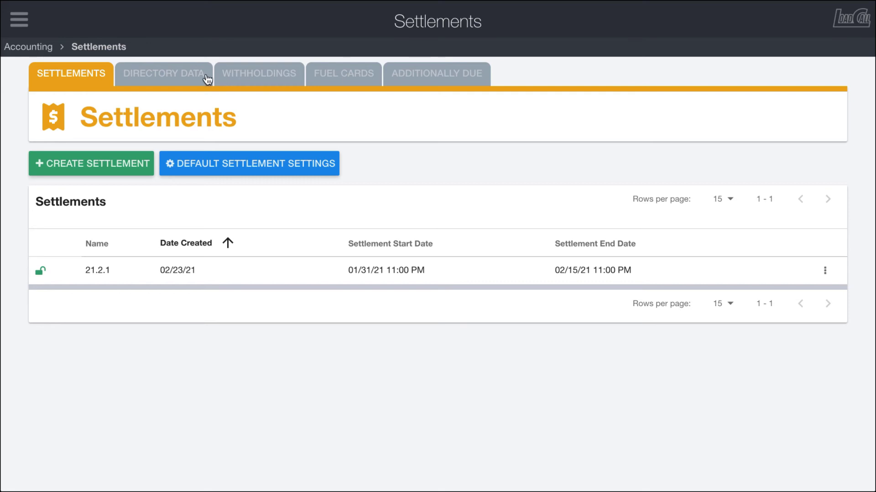
pyautogui.click(825, 273)
pyautogui.click(788, 276)
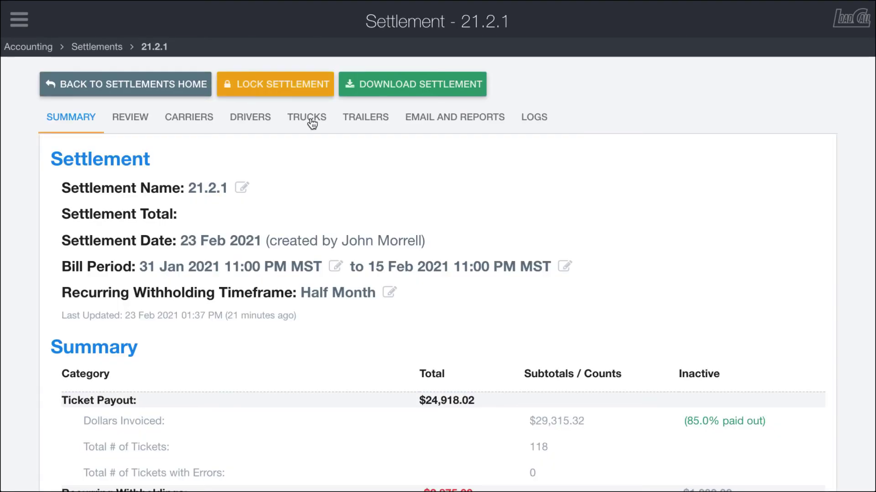
pyautogui.click(187, 120)
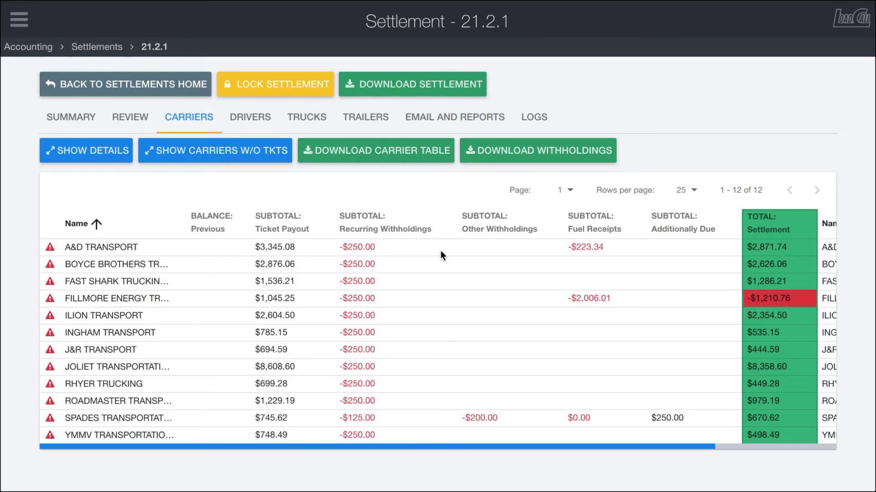
pyautogui.hscroll(5, 440, 254)
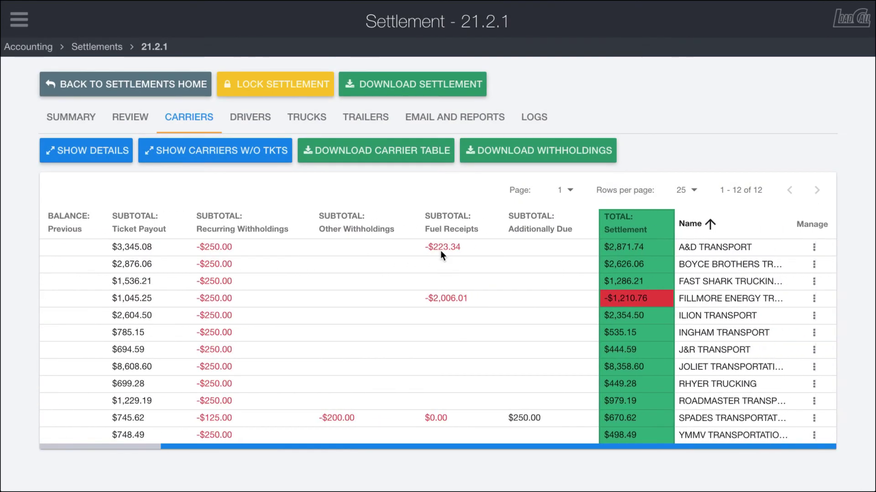
pyautogui.click(813, 247)
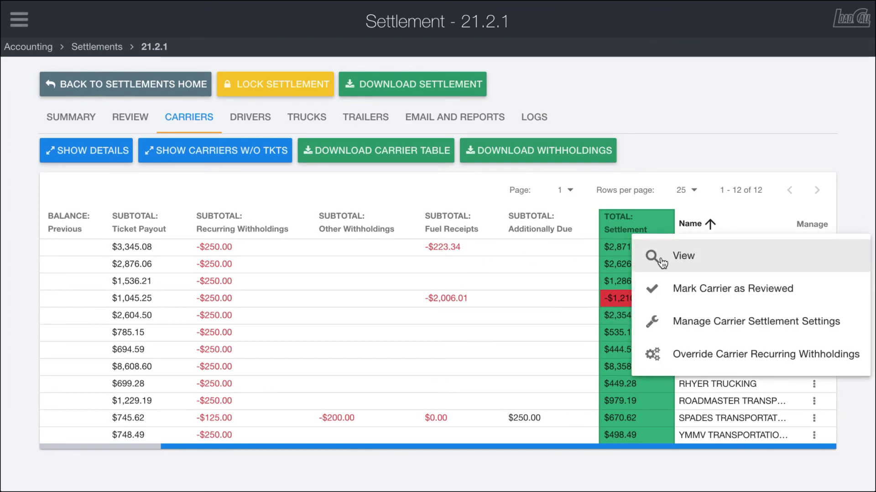
pyautogui.click(683, 292)
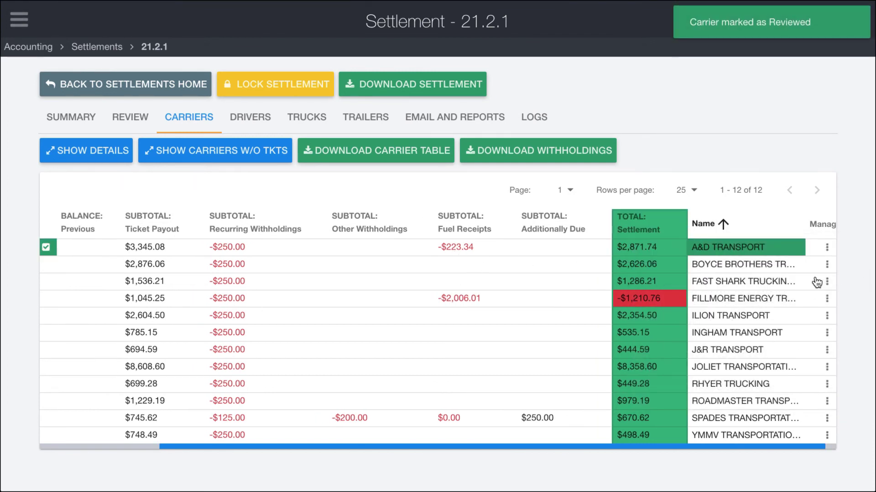
pyautogui.click(826, 248)
pyautogui.click(697, 305)
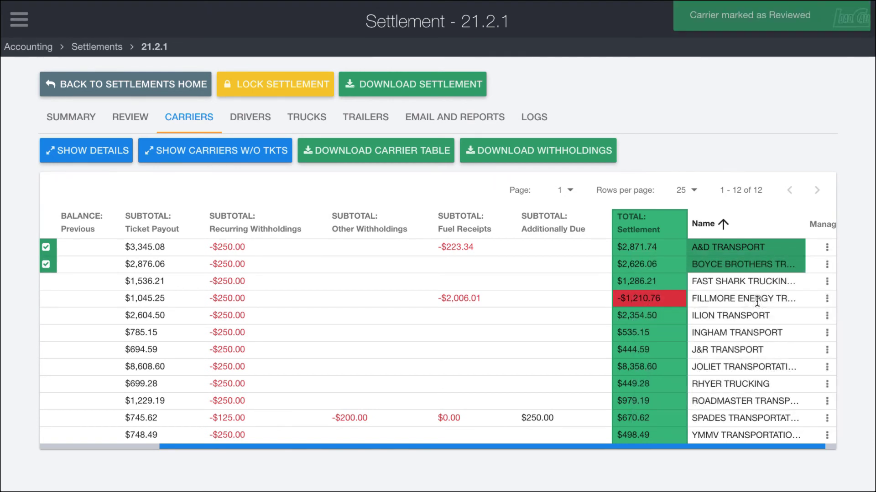
pyautogui.hscroll(-3, 562, 295)
pyautogui.hscroll(-3, 561, 295)
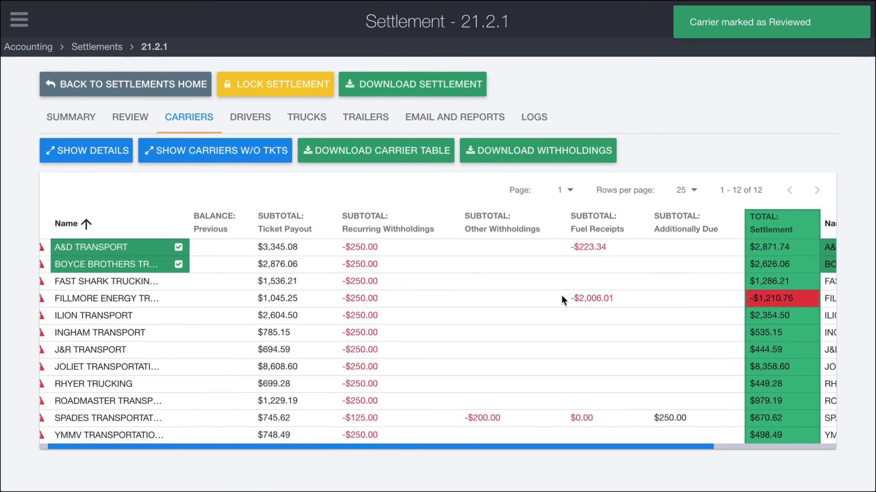
# Step: Look at the settlement's carrier emails and reports, return to the settlements home and reopen settlement 21.2.1
pyautogui.click(442, 115)
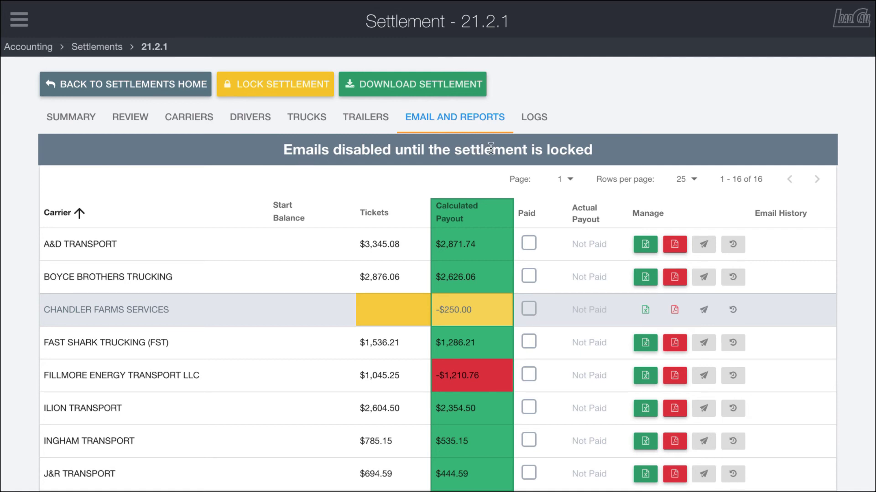
pyautogui.click(137, 85)
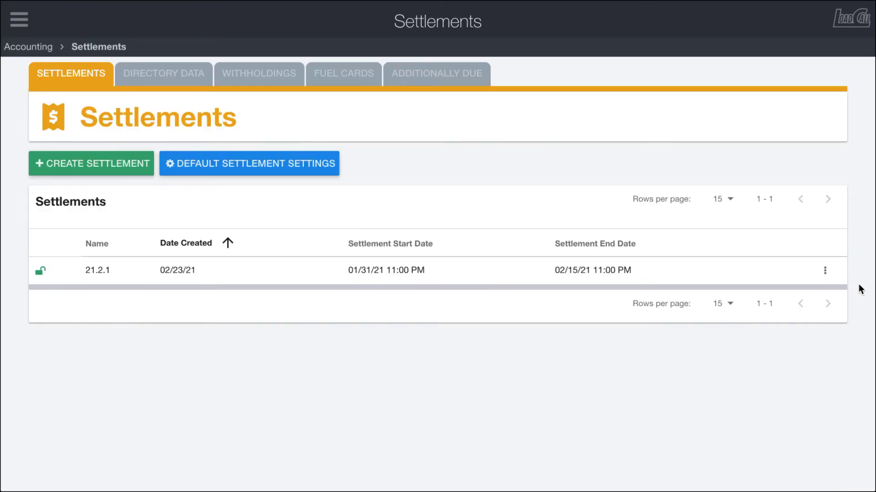
pyautogui.click(824, 270)
pyautogui.click(750, 275)
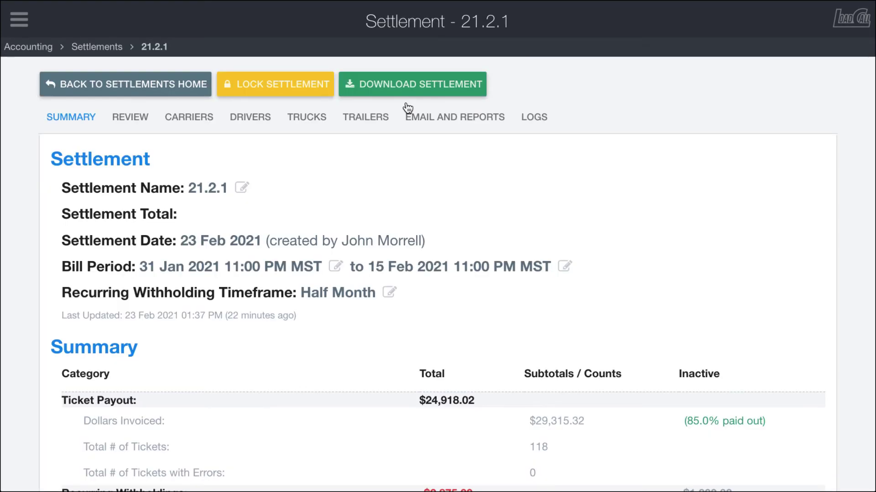
# Step: Download A&D Transport's PDF report from the settlement's carrier reports and open it
pyautogui.click(443, 118)
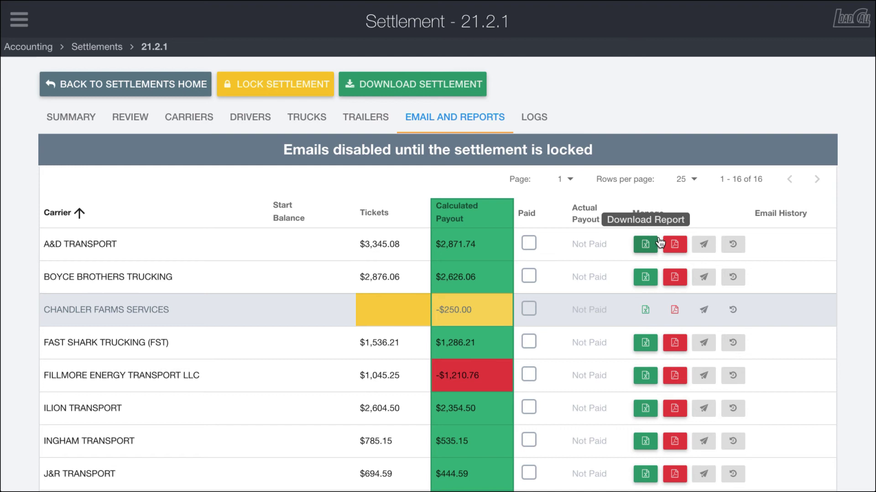
pyautogui.click(672, 246)
pyautogui.click(56, 475)
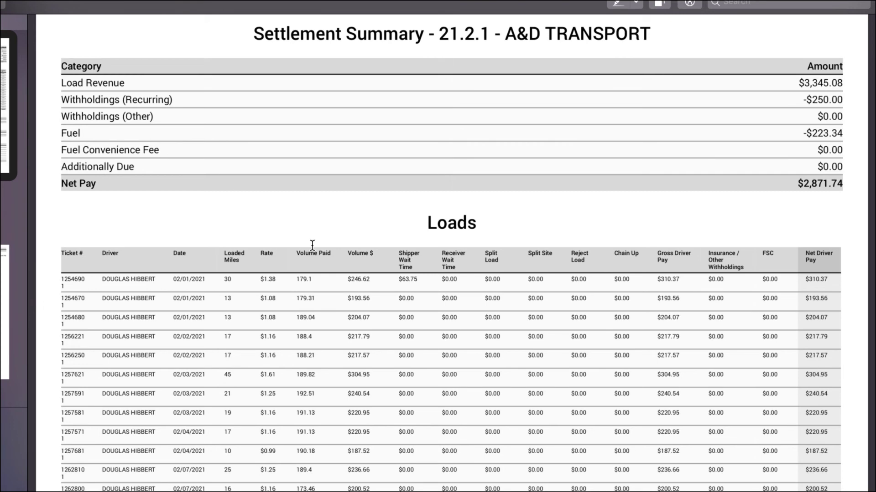
# Step: Read A&D Transport's settlement summary report through its loads, active trucks, withholdings, fuel and additionally due sections
pyautogui.scroll(-3, 312, 245)
pyautogui.scroll(3, 313, 82)
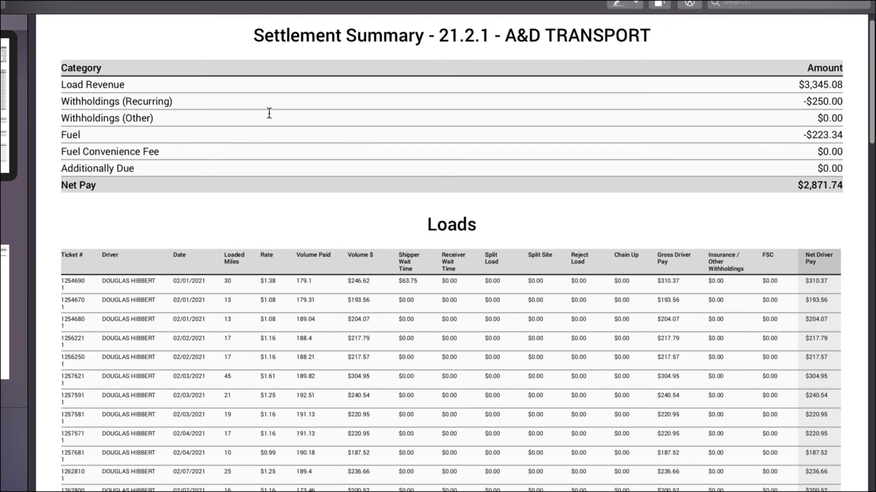
pyautogui.scroll(-10, 269, 113)
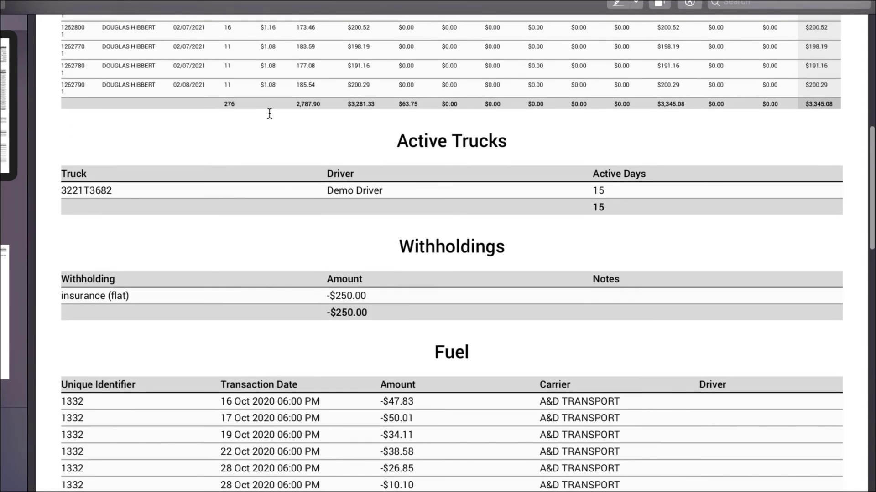
pyautogui.scroll(-7, 269, 113)
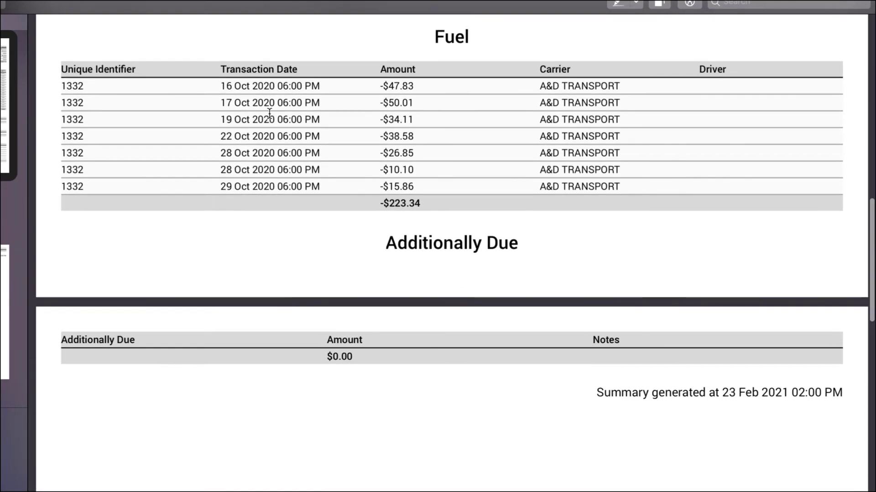
pyautogui.scroll(-1, 269, 113)
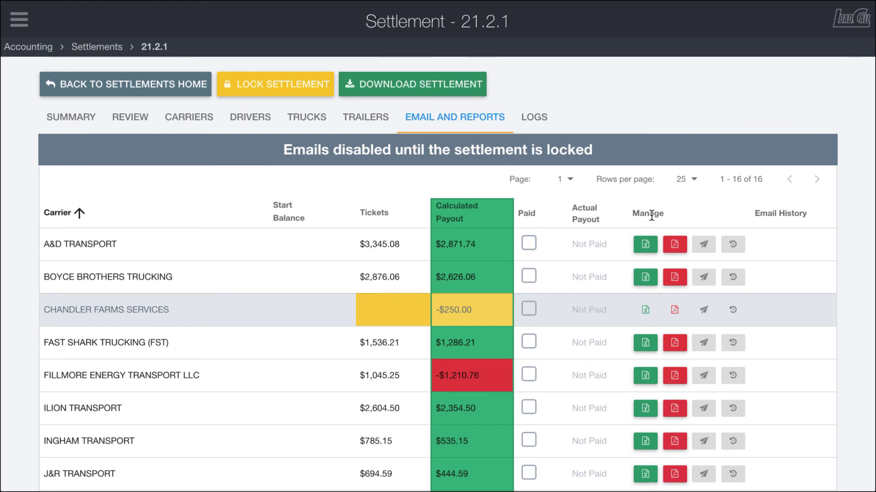
# Step: Review the calculated payouts, paid status and report options for all carriers in settlement 21.2.1
pyautogui.scroll(-3, 613, 265)
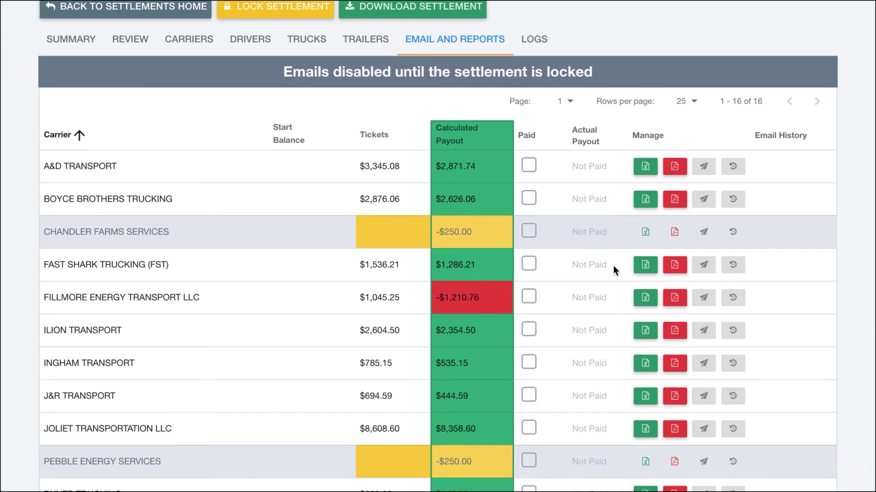
pyautogui.scroll(-2, 613, 270)
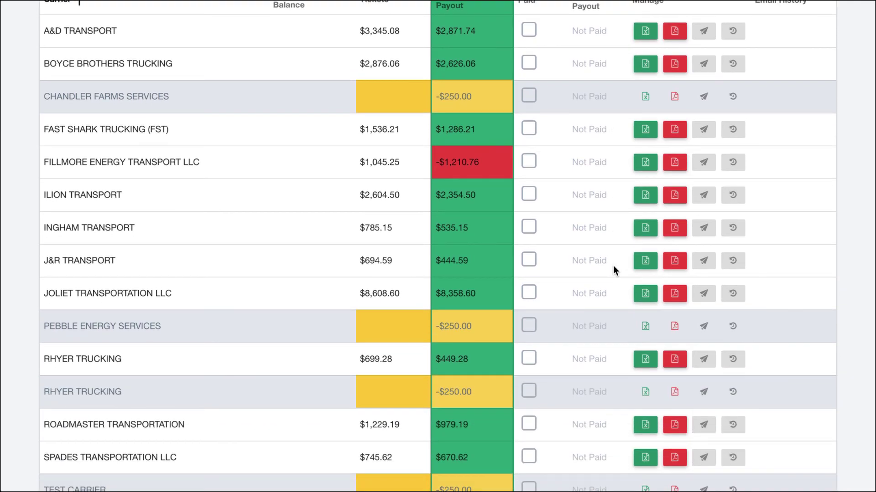
pyautogui.scroll(4, 613, 269)
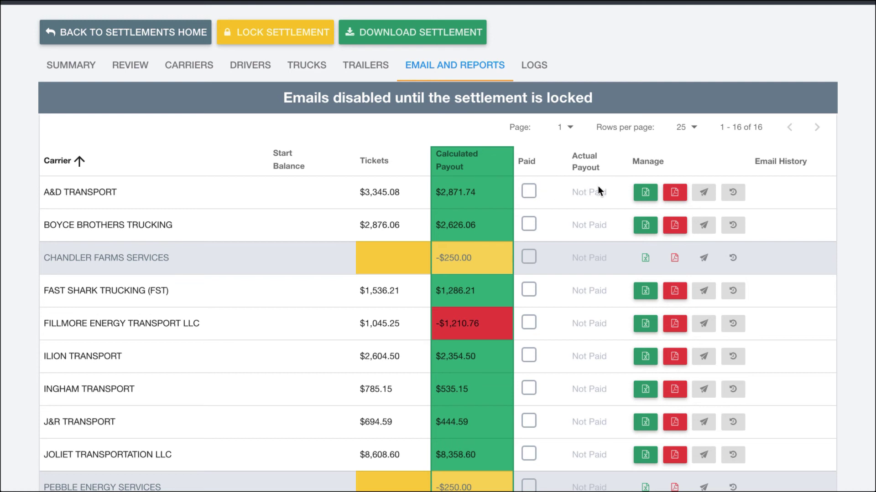
pyautogui.scroll(-5, 575, 227)
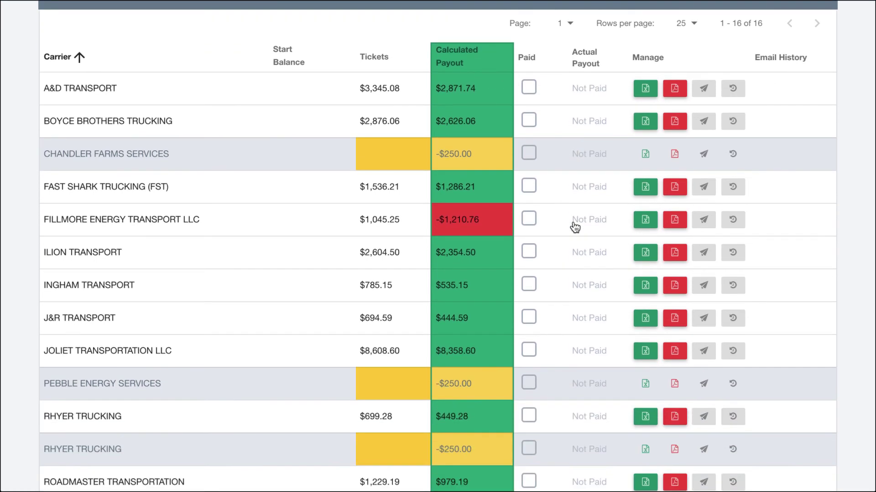
# Step: Lock settlement 21.2.1 and confirm the lock
pyautogui.scroll(6, 575, 227)
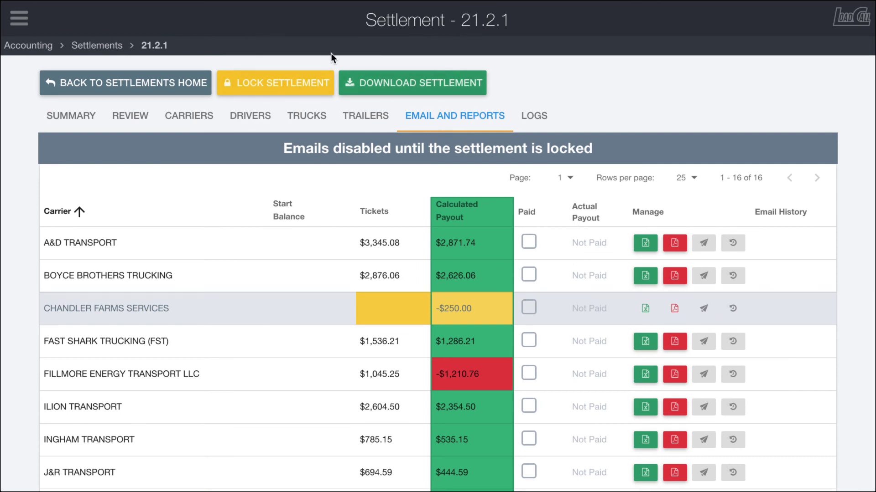
pyautogui.moveTo(465, 227)
pyautogui.click(290, 86)
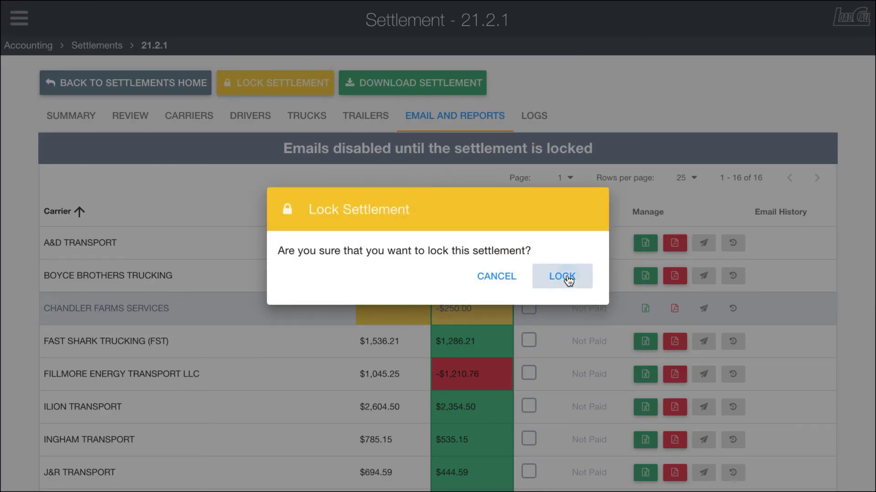
pyautogui.click(567, 277)
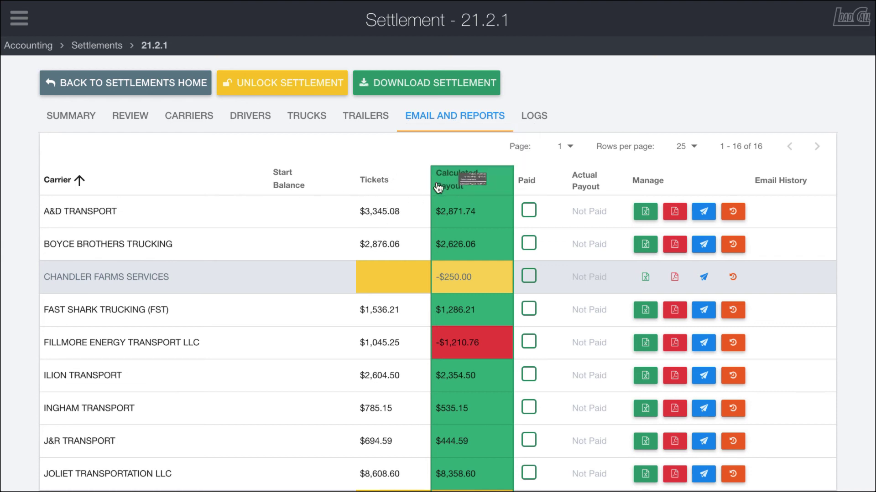
pyautogui.moveTo(449, 213)
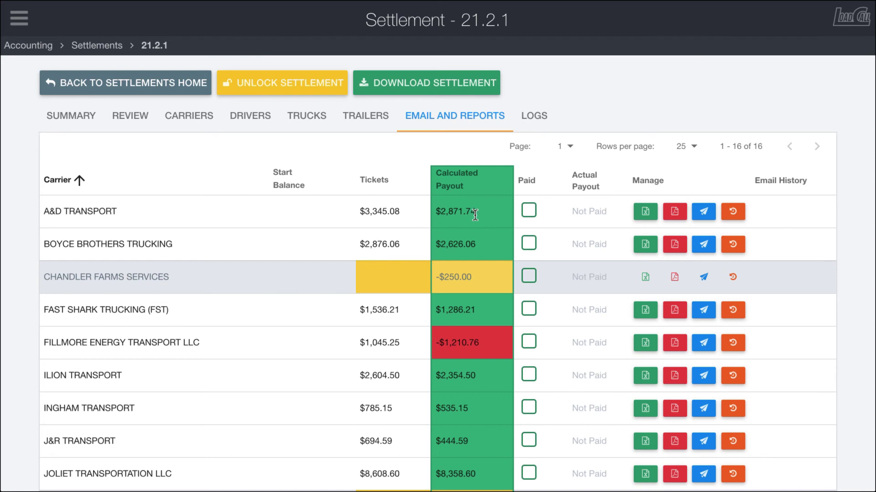
pyautogui.click(529, 212)
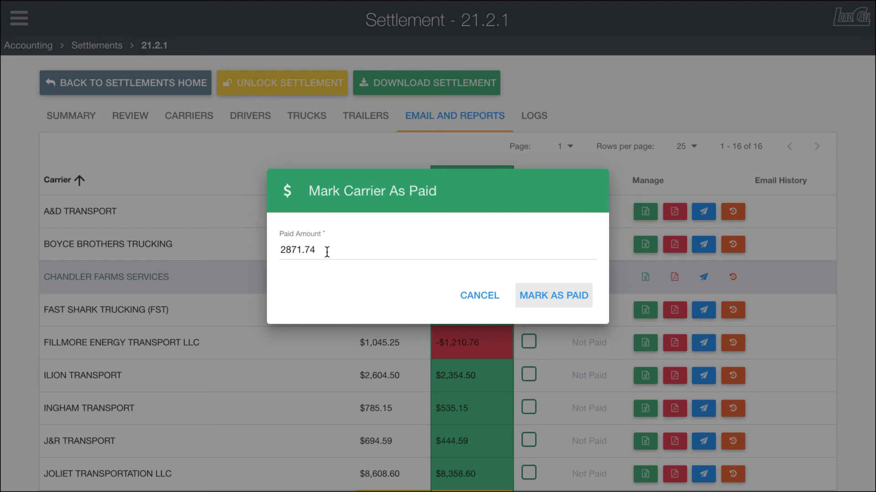
pyautogui.moveTo(315, 250); pyautogui.dragTo(297, 247)
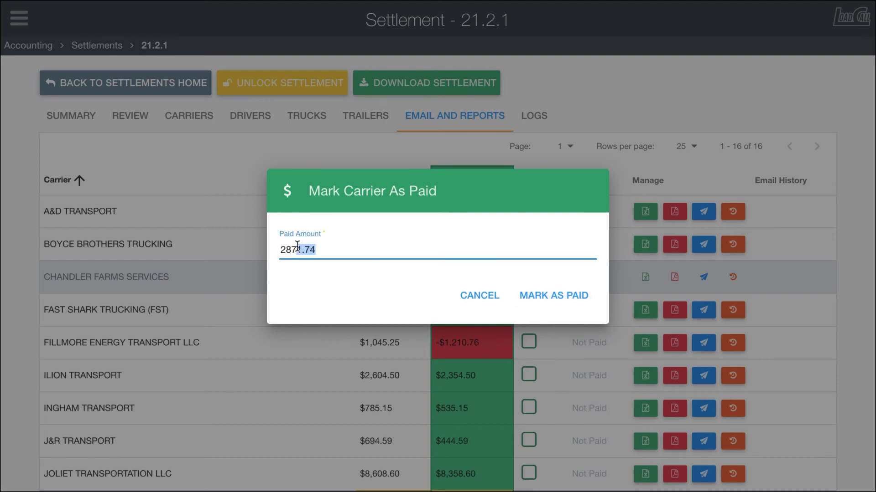
pyautogui.write('0')
pyautogui.click(557, 296)
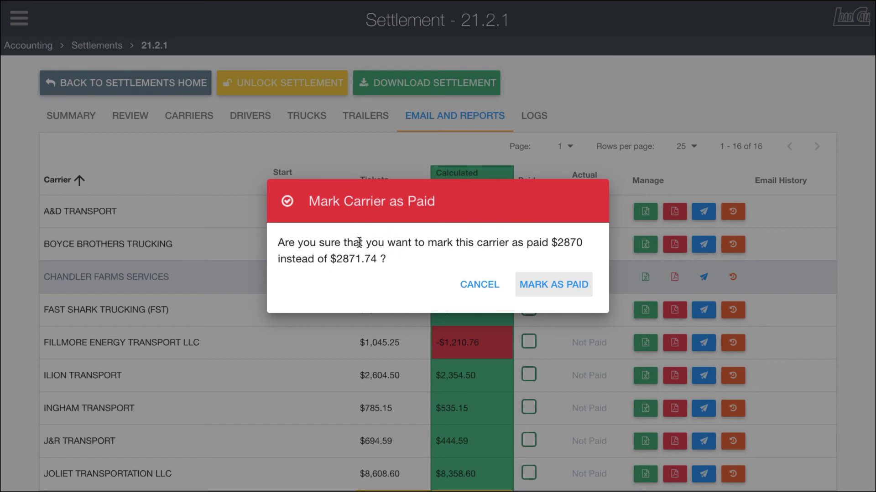
pyautogui.click(468, 285)
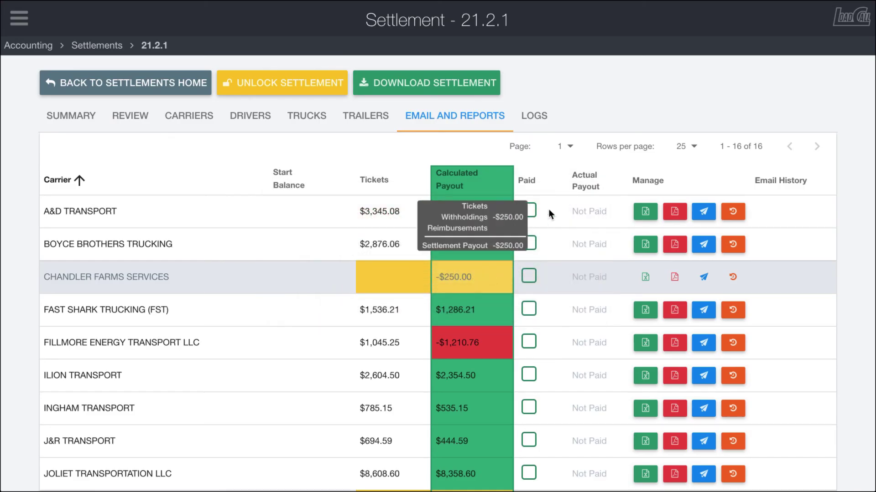
# Step: Mark A&D Transport as paid with the full calculated payout of 2871.74
pyautogui.click(528, 210)
pyautogui.click(535, 294)
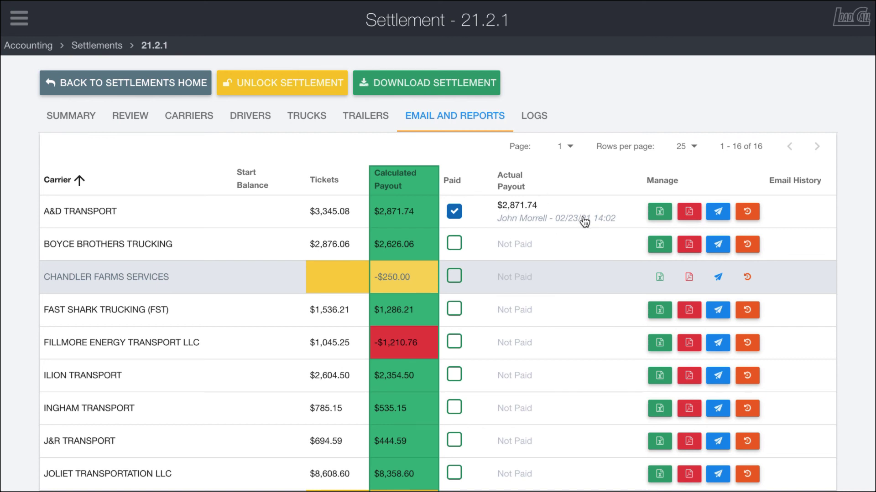
# Step: Look through A&D Transport's settlement email draft, including its recipient, sender name, subject, message and attached reports, and close it without sending
pyautogui.click(717, 213)
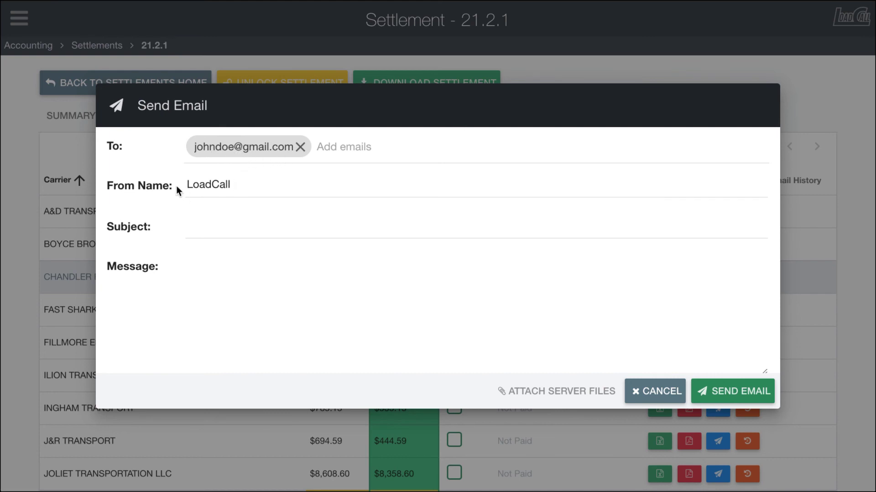
pyautogui.click(204, 222)
pyautogui.click(208, 269)
pyautogui.click(190, 221)
pyautogui.click(200, 263)
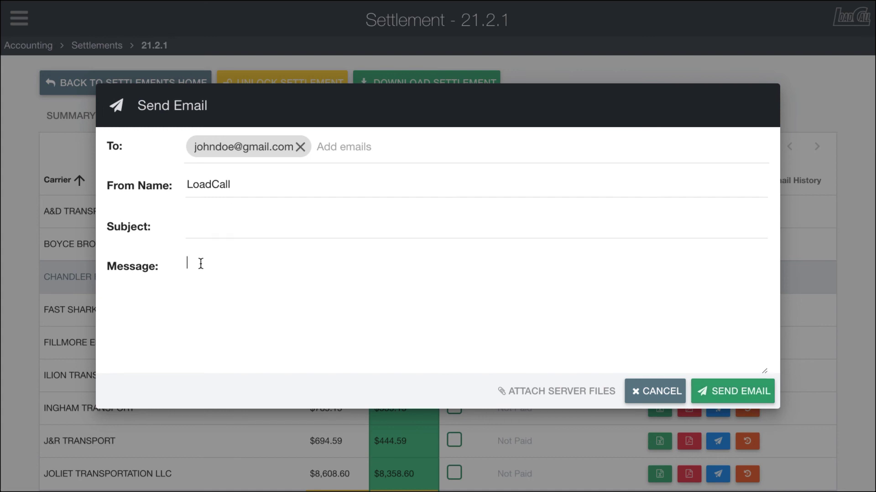
pyautogui.scroll(-3, 201, 264)
pyautogui.scroll(3, 201, 264)
pyautogui.click(198, 223)
pyautogui.click(201, 272)
pyautogui.scroll(-3, 201, 272)
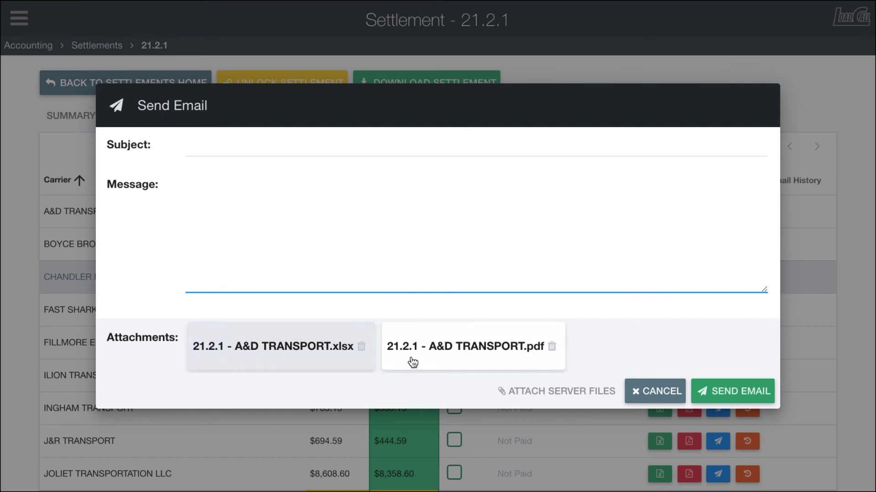
pyautogui.click(640, 393)
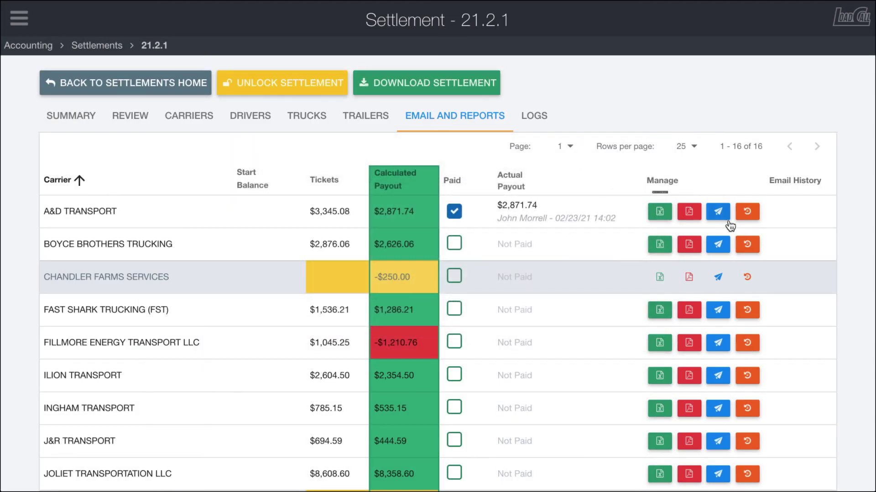
# Step: Return to the settlements home and set the email subject in the default settlement settings to "Settlement Files"
pyautogui.click(141, 78)
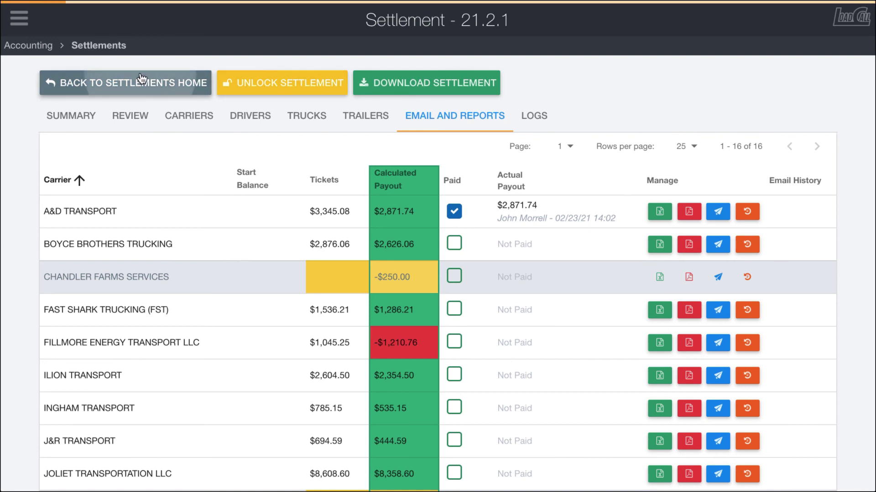
pyautogui.click(227, 164)
pyautogui.scroll(-3, 394, 288)
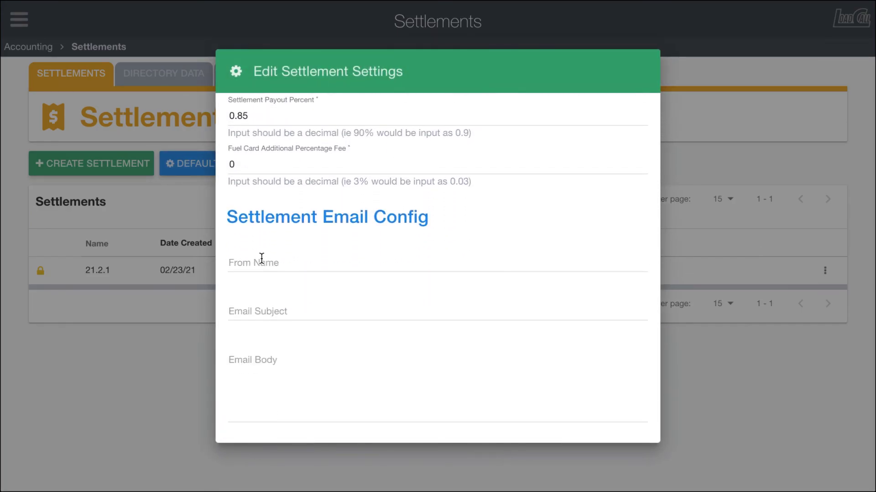
pyautogui.click(273, 312)
pyautogui.write('Settlement')
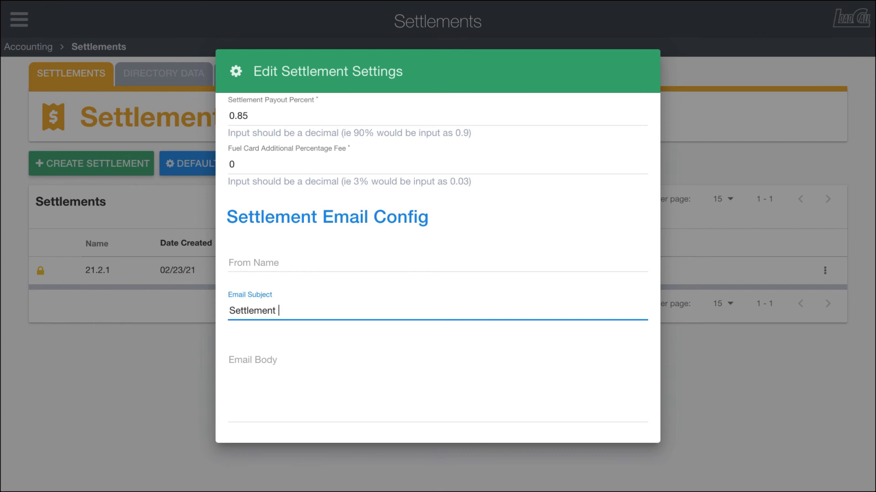
pyautogui.write(' Fi;les')
pyautogui.press('BackSpace')
pyautogui.press('BackSpace')
pyautogui.write('les')
# Step: Set the default settlement email body to "See attached" and save the settings
pyautogui.click(269, 398)
pyautogui.write('See attached')
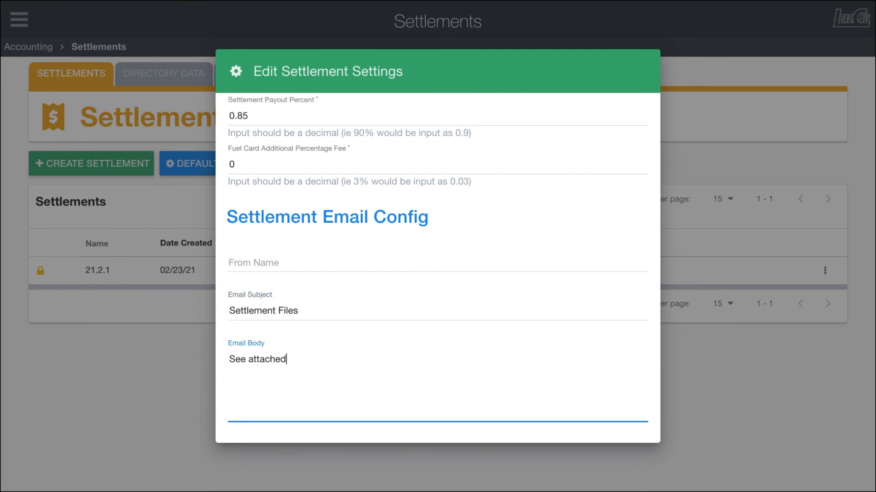
pyautogui.scroll(-5, 404, 354)
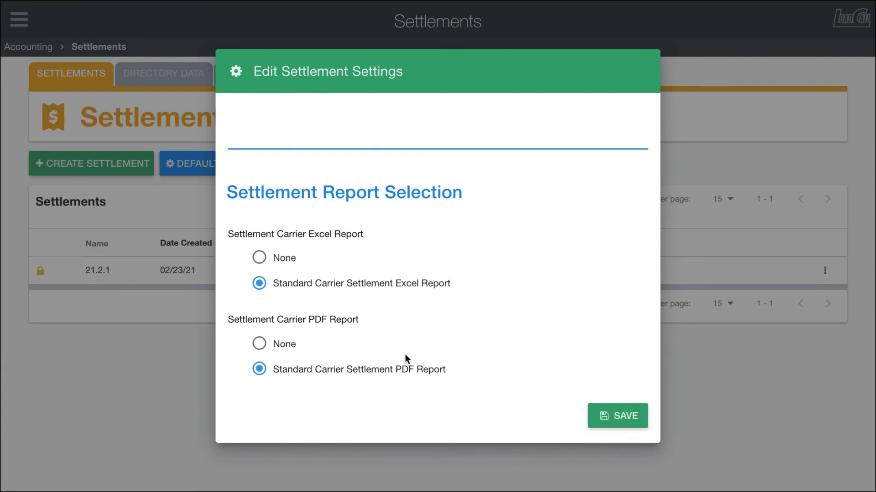
pyautogui.click(598, 420)
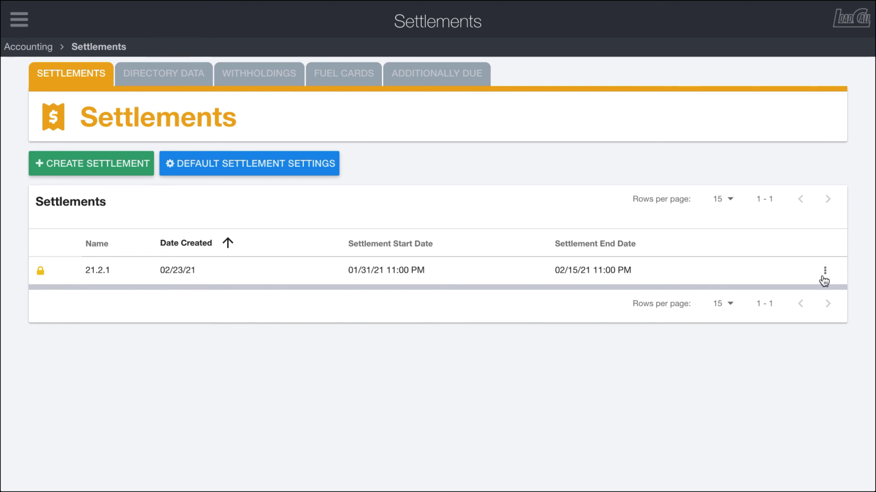
pyautogui.click(824, 272)
pyautogui.click(816, 275)
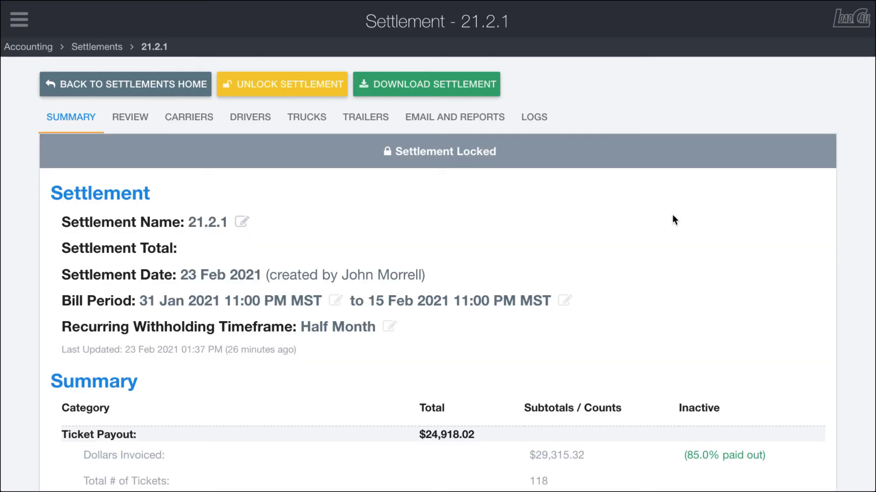
pyautogui.click(447, 115)
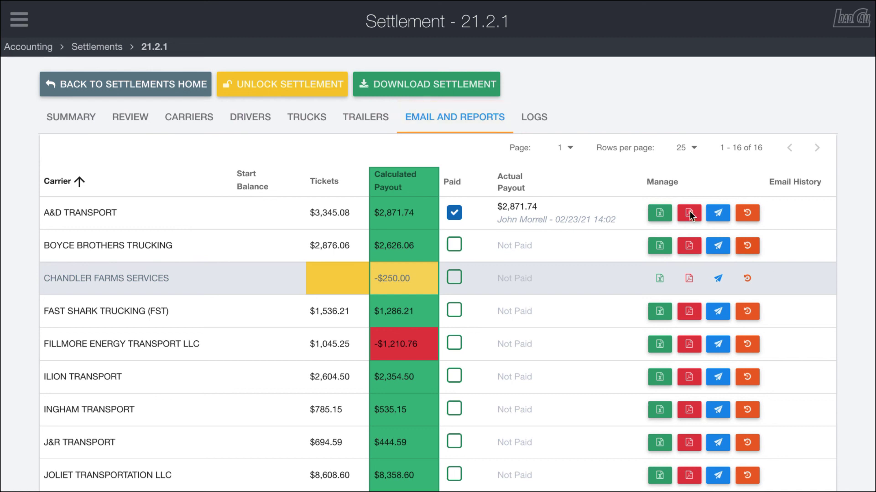
pyautogui.click(719, 214)
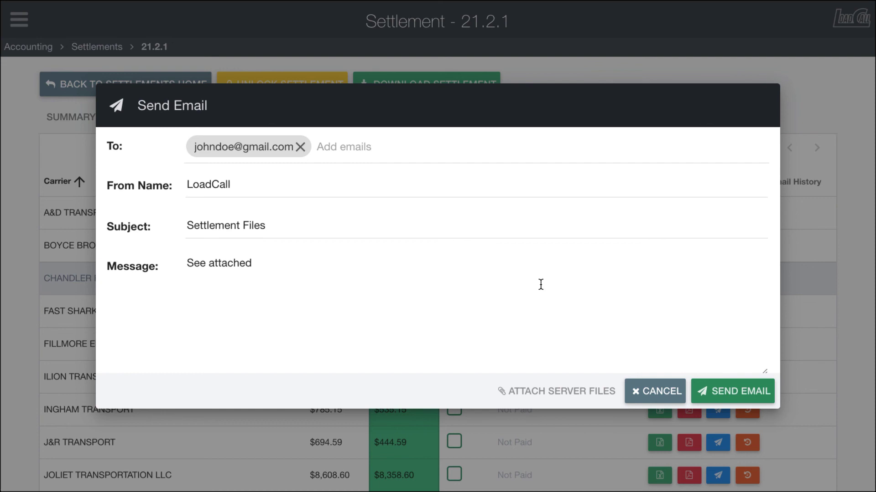
pyautogui.click(28, 212)
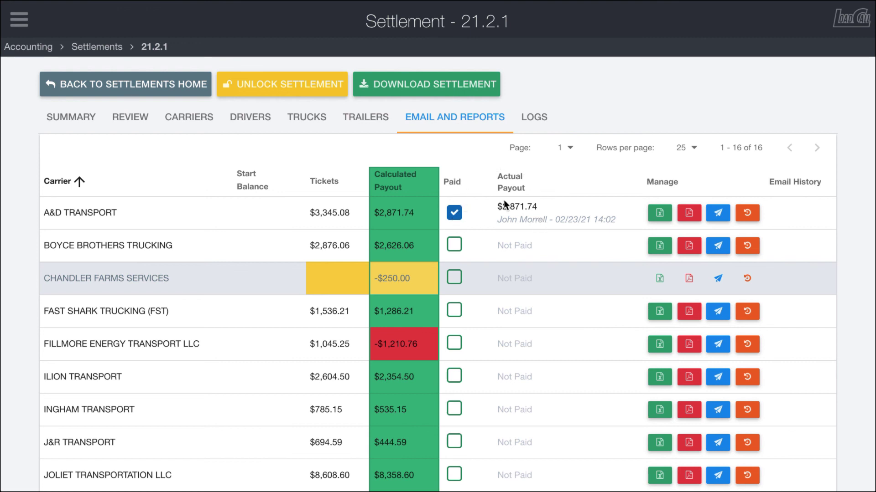
pyautogui.moveTo(404, 212)
pyautogui.click(748, 215)
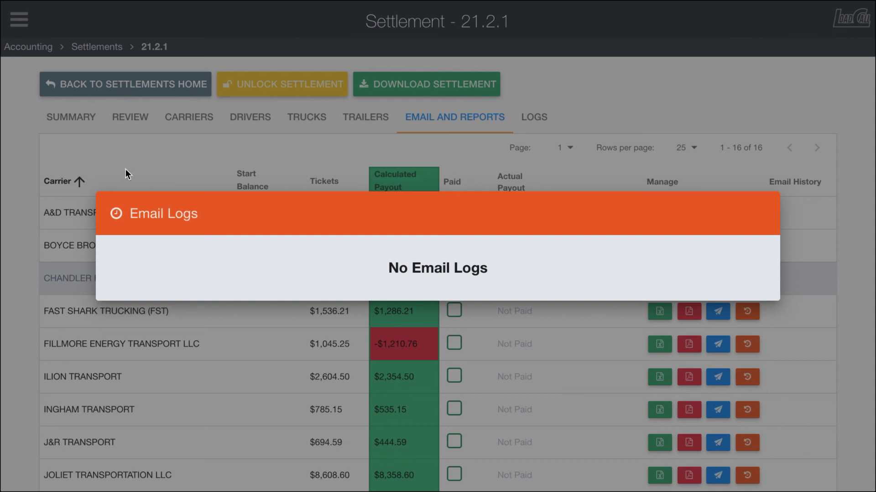
pyautogui.click(93, 313)
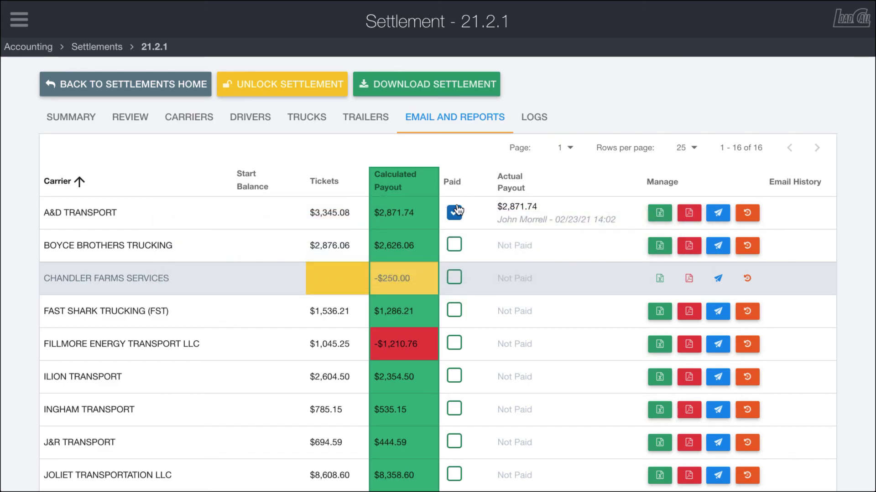
pyautogui.scroll(-3, 458, 208)
pyautogui.scroll(-2, 457, 208)
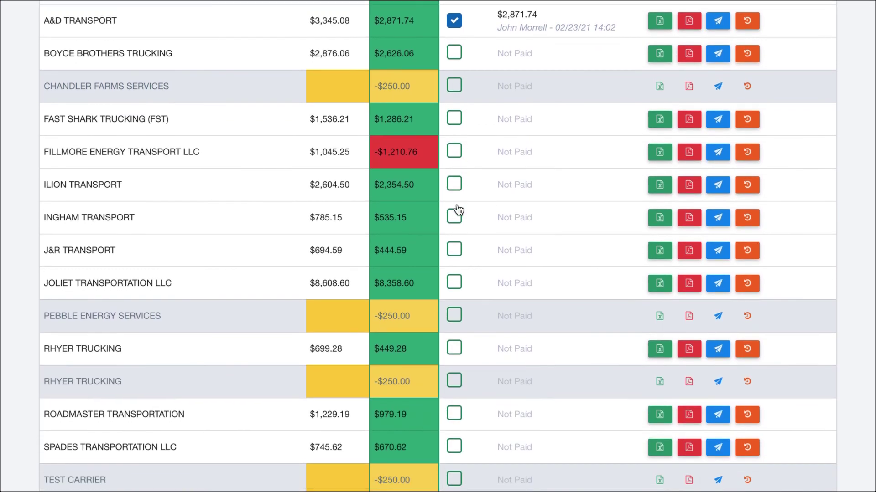
pyautogui.scroll(4, 457, 209)
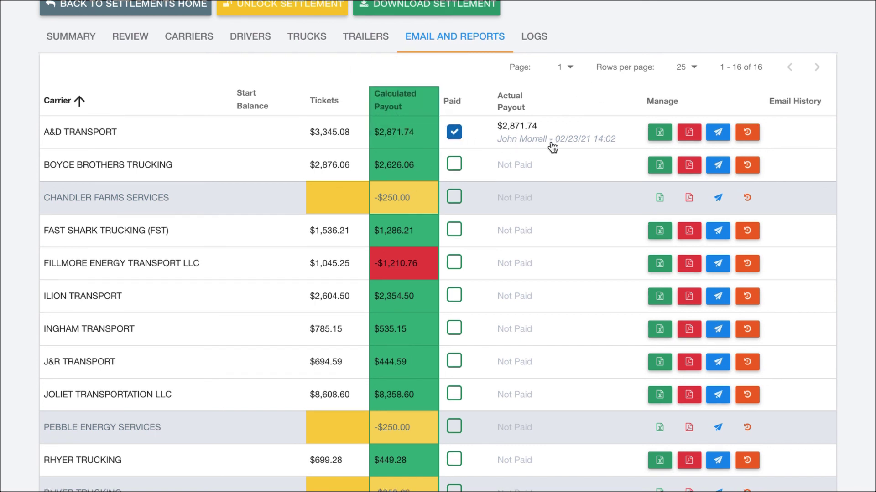
pyautogui.scroll(-4, 553, 145)
pyautogui.scroll(6, 553, 145)
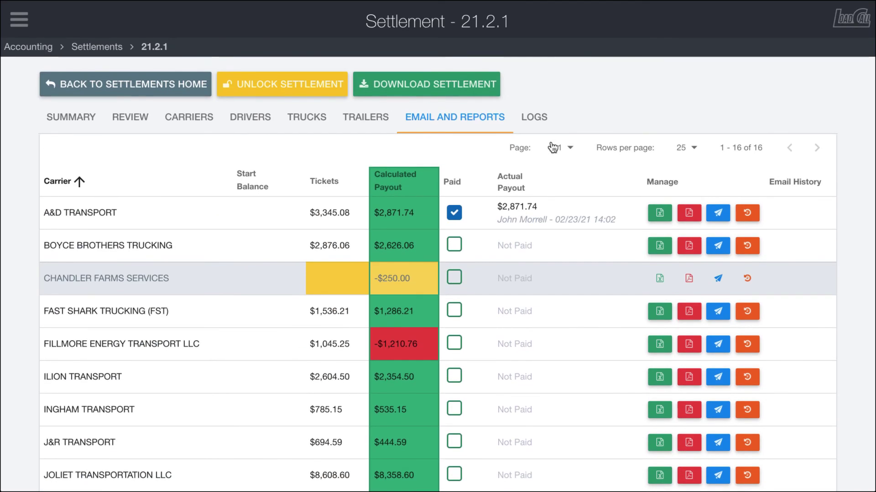
# Step: View the settlement's logs and the option to include Test Purchaser tickets, cancelling its confirmation
pyautogui.click(533, 119)
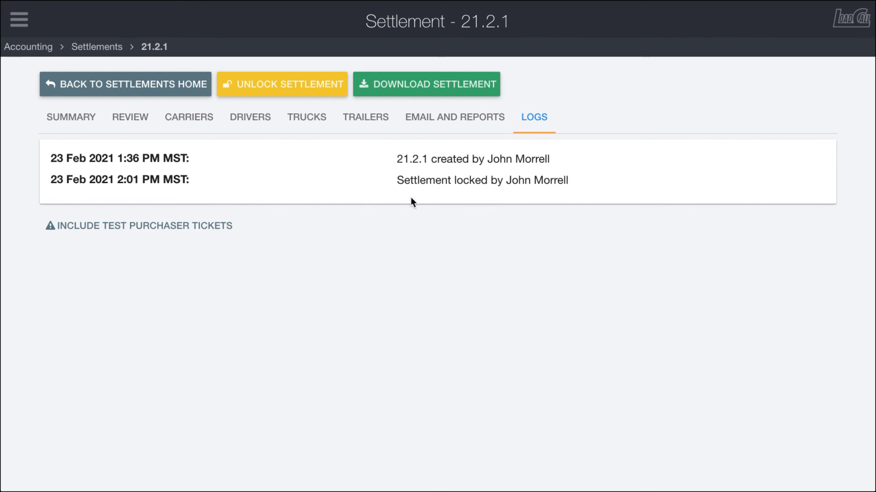
pyautogui.click(130, 235)
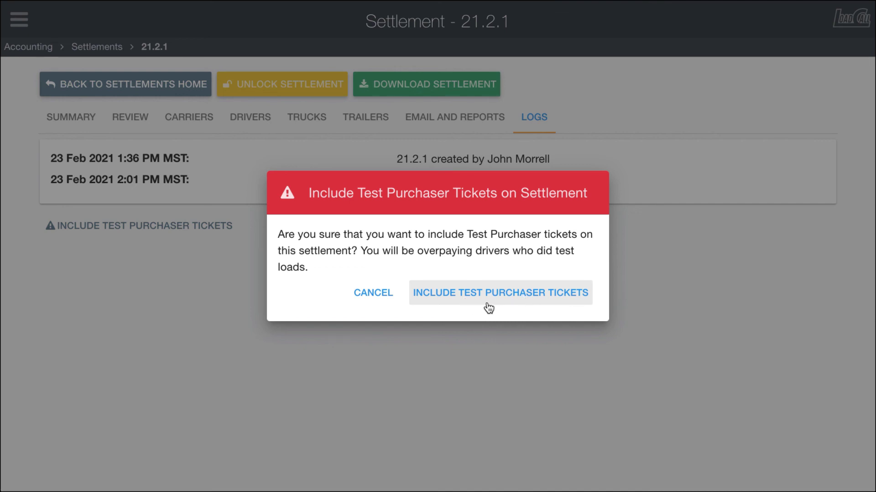
pyautogui.click(369, 295)
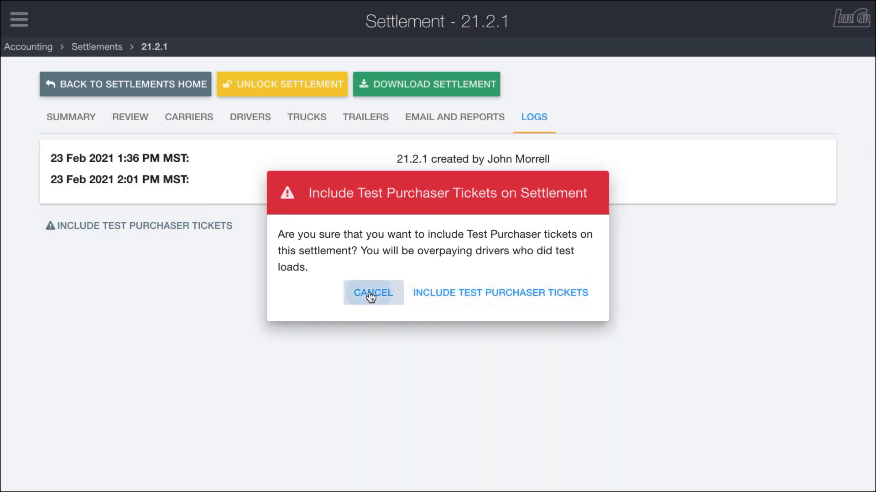
# Step: Look over the locked settlement's email and reports, trailers, trucks, drivers and carriers lists
pyautogui.click(428, 120)
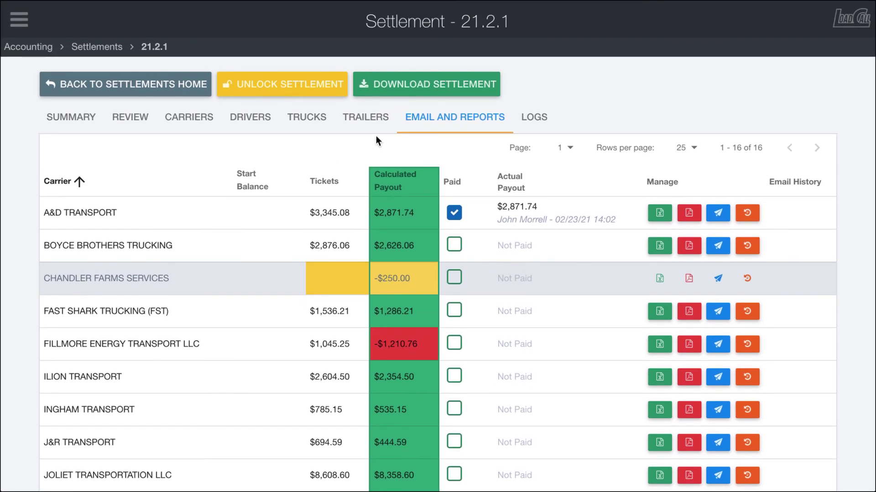
pyautogui.click(359, 117)
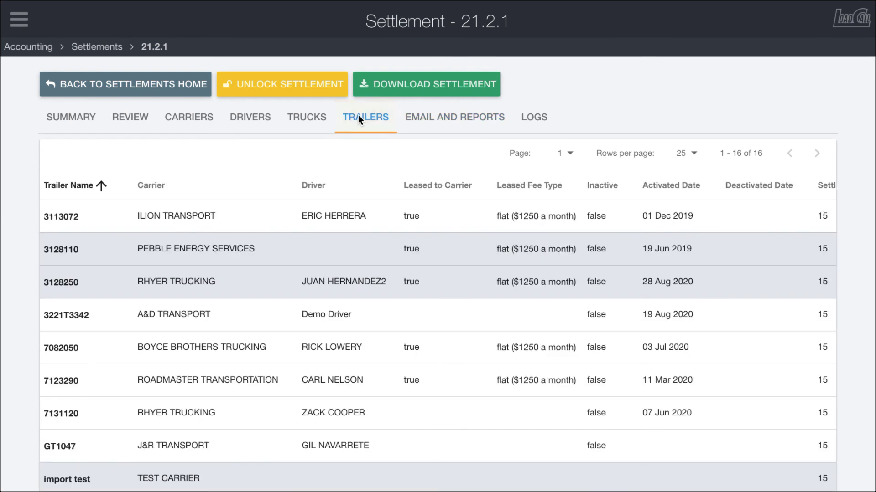
pyautogui.click(309, 119)
pyautogui.click(250, 117)
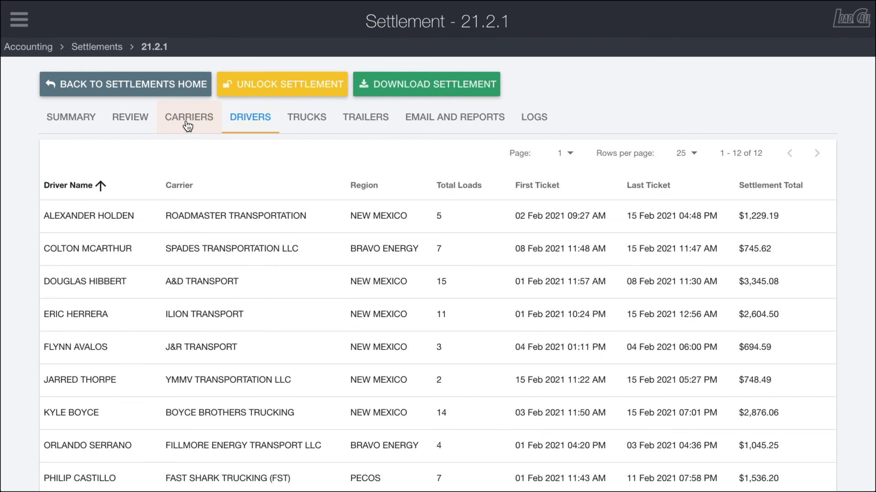
pyautogui.click(186, 121)
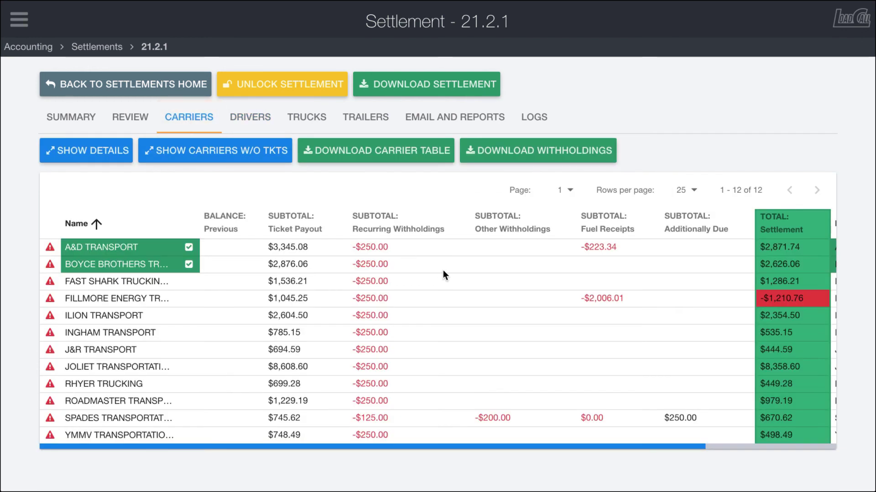